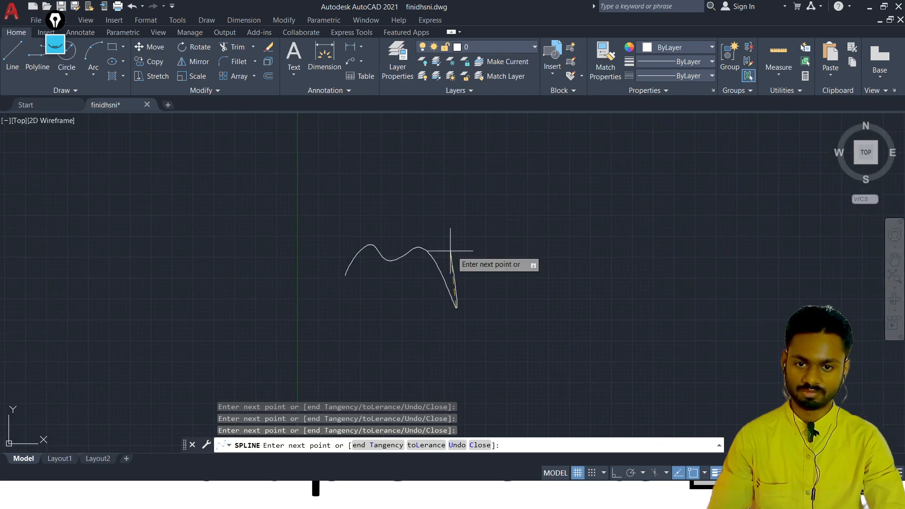
click(556, 224)
click(637, 274)
click(706, 249)
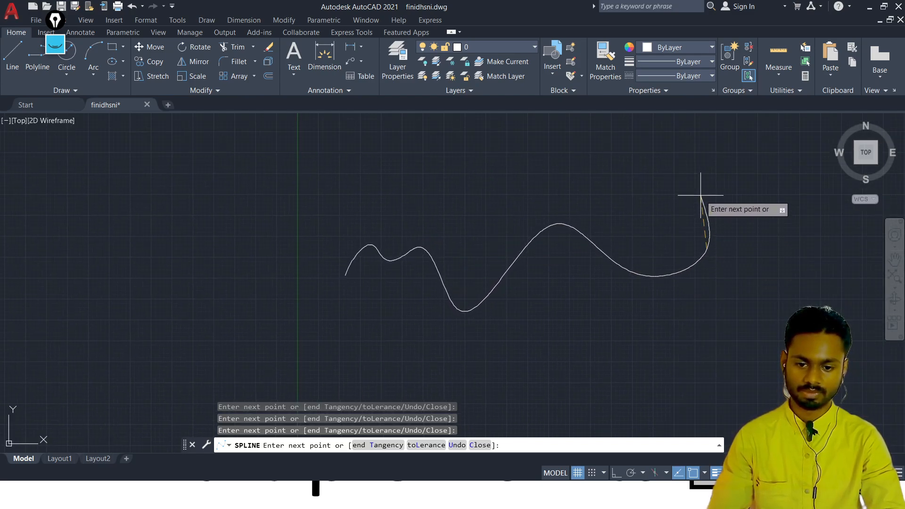
click(701, 196)
click(781, 226)
click(813, 389)
middle_drag(748, 291, 626, 292)
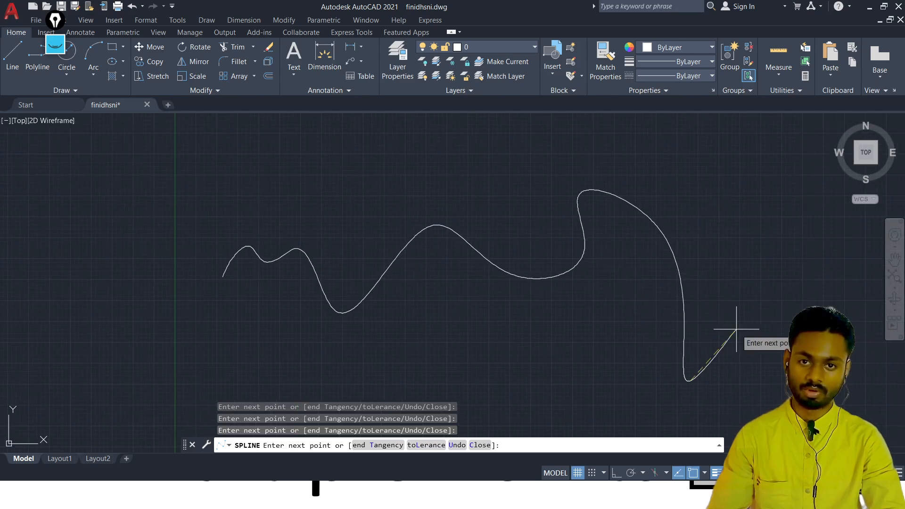
click(692, 382)
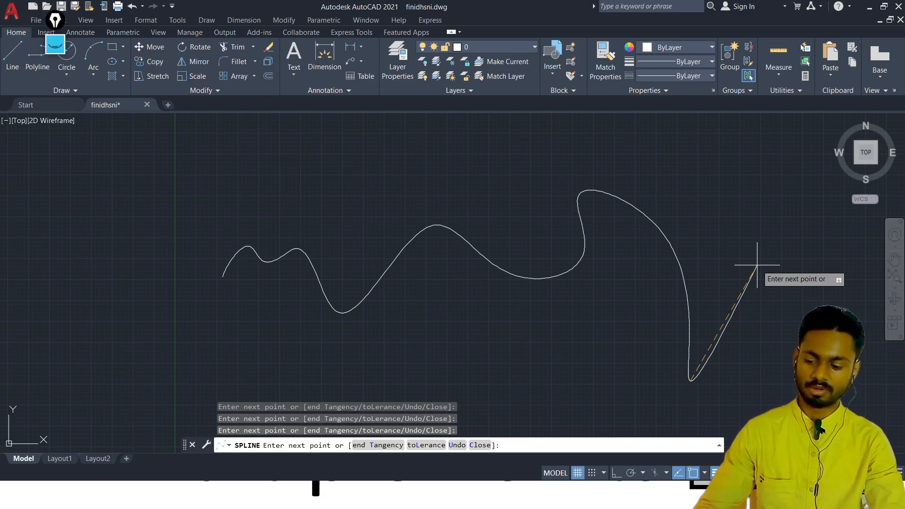
key(Escape)
Draw an open, wavy spline through twelve fit points, alternating high and low and ending on an upward curl at the right
key(Return)
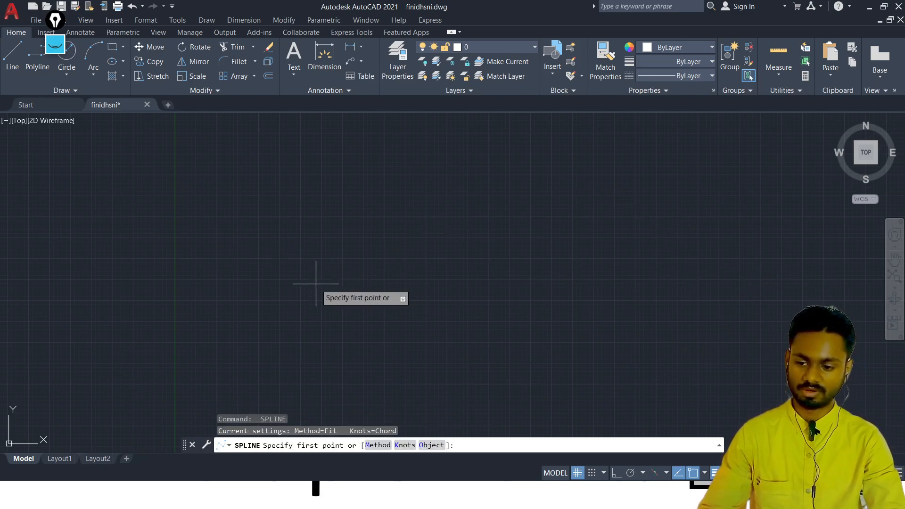
click(241, 325)
click(300, 197)
click(509, 382)
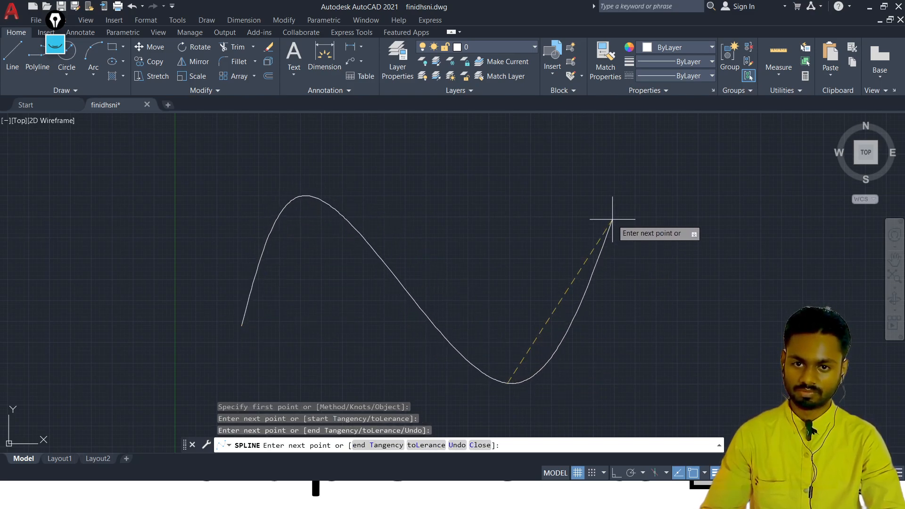
click(611, 219)
click(736, 234)
click(698, 347)
middle_drag(715, 333, 609, 333)
scroll(608, 333, down, 2)
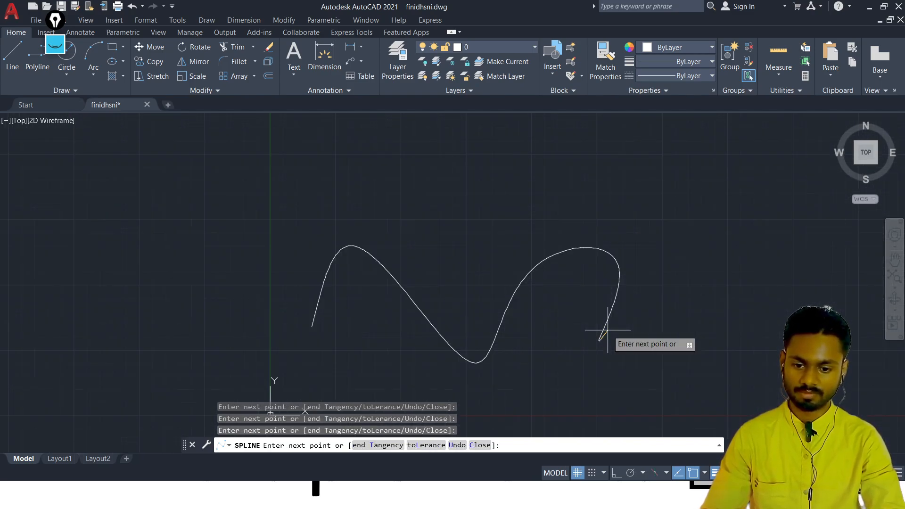
click(711, 254)
click(792, 291)
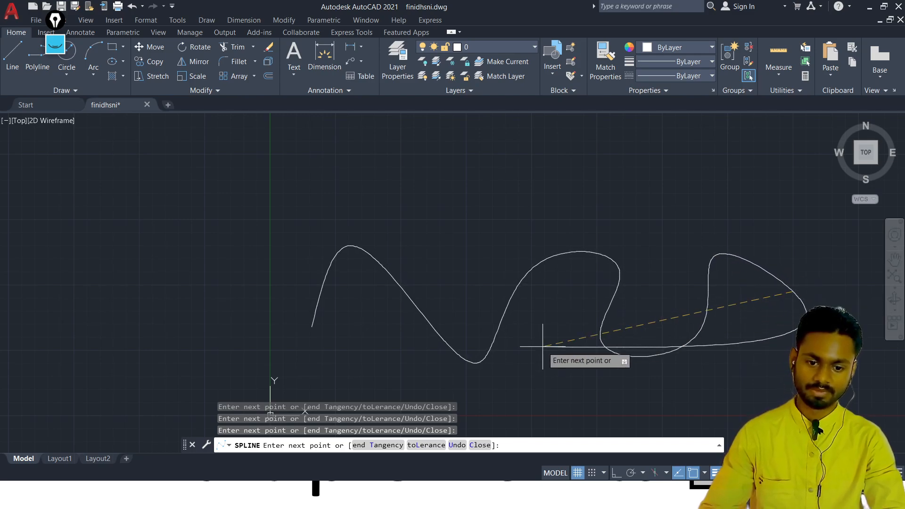
click(771, 385)
middle_drag(662, 302, 565, 305)
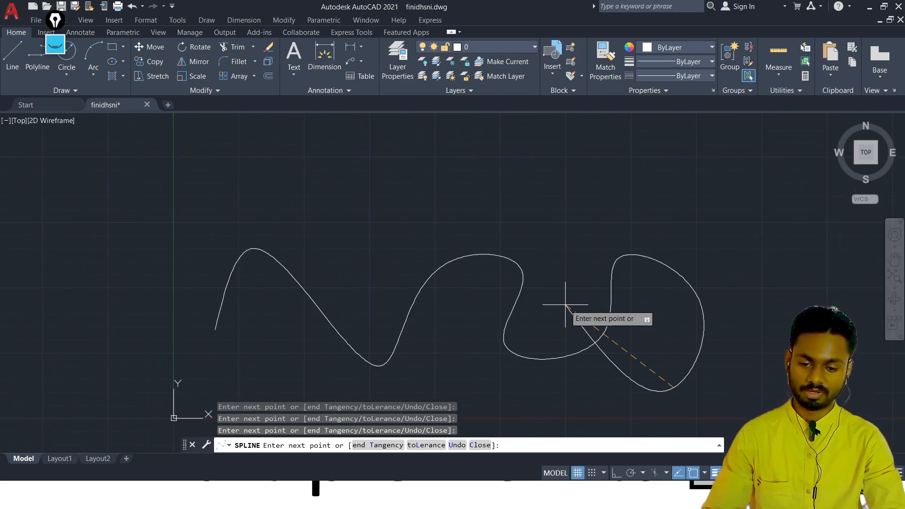
click(800, 325)
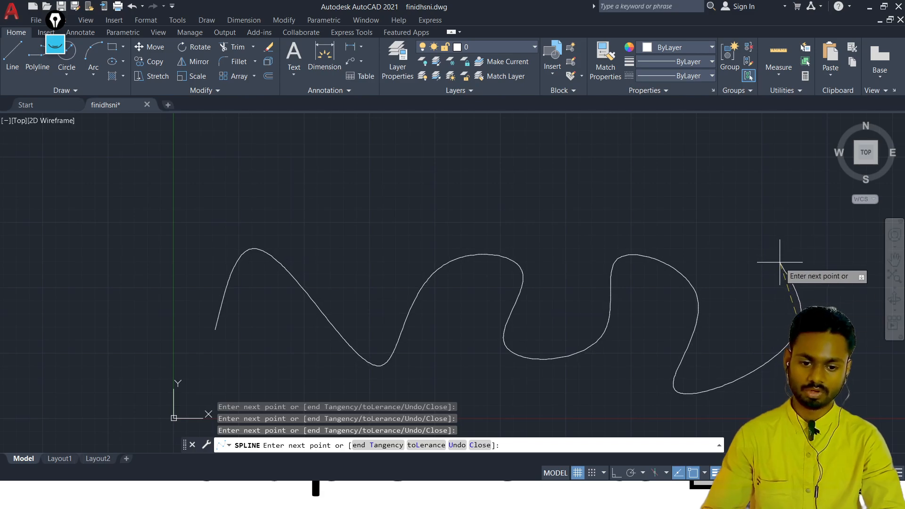
click(746, 210)
key(Return)
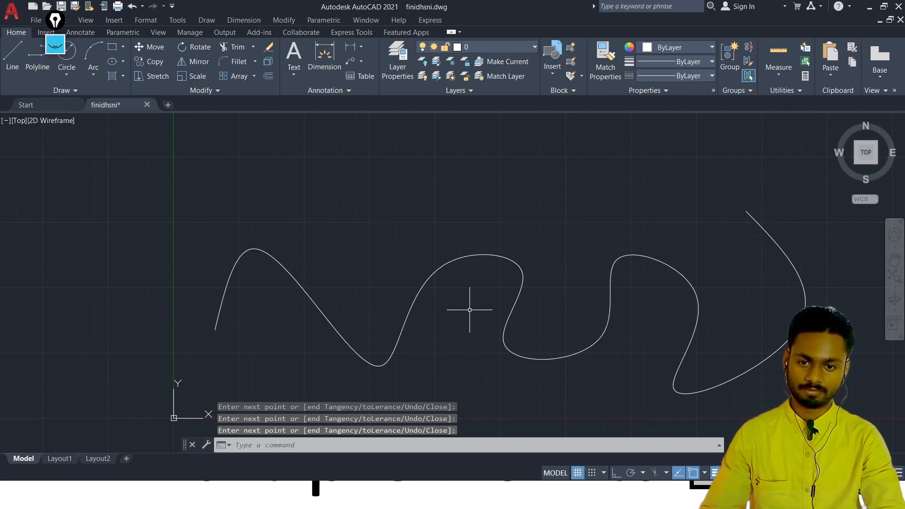
Select the new spline and examine its fit points along the curve up close
click(489, 225)
click(440, 330)
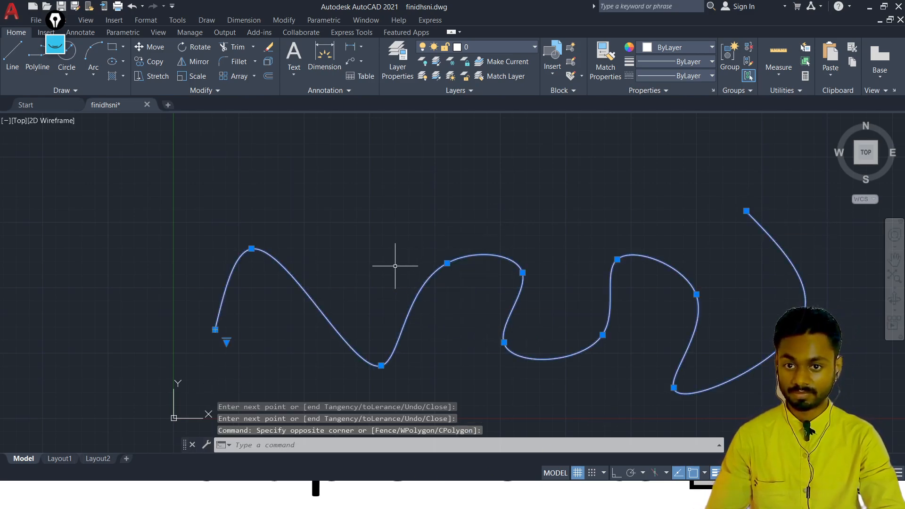
click(65, 90)
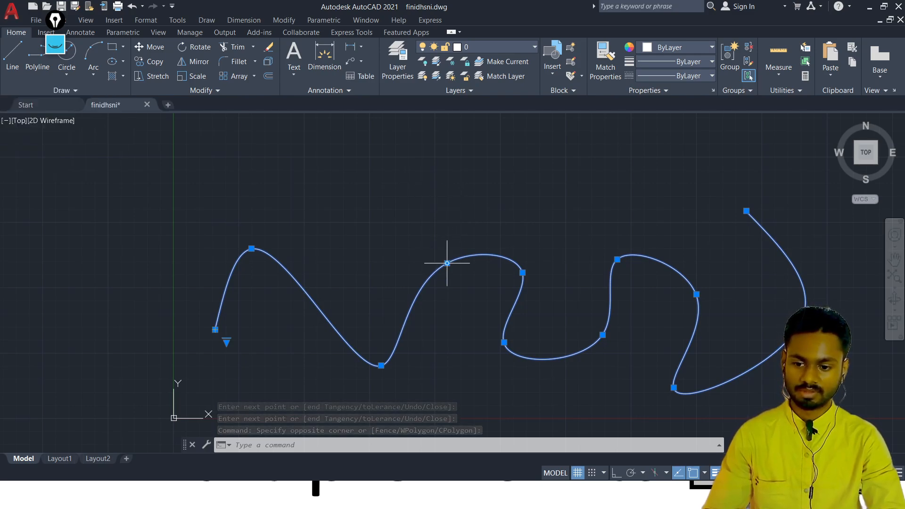
mouse_move(446, 263)
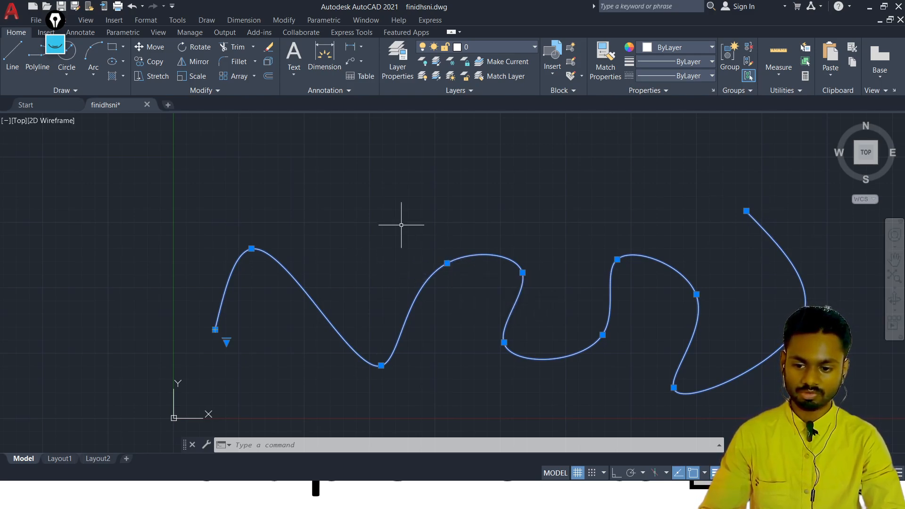
scroll(622, 279, up, 10)
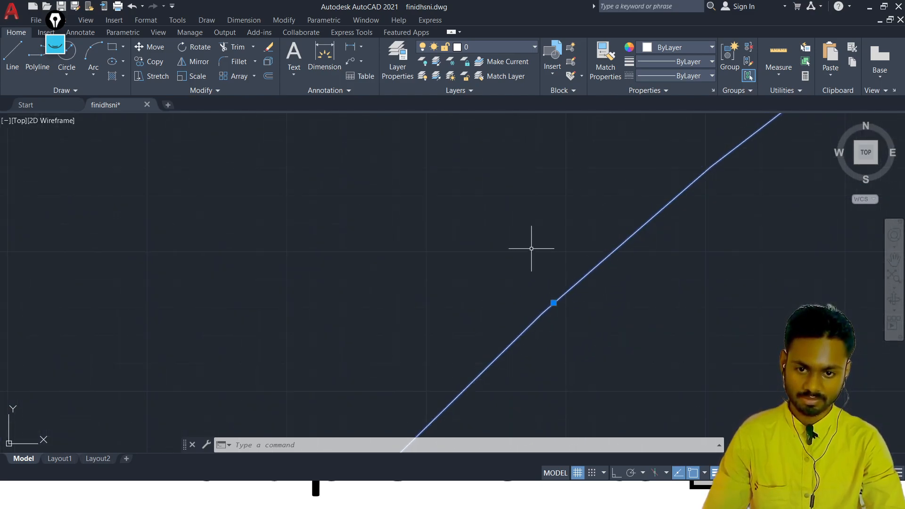
scroll(643, 269, down, 10)
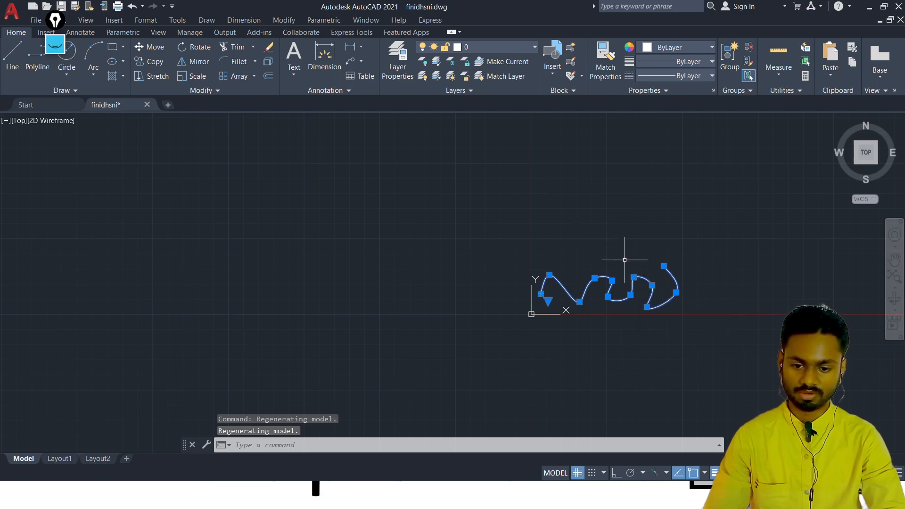
scroll(625, 260, up, 8)
scroll(588, 272, down, 5)
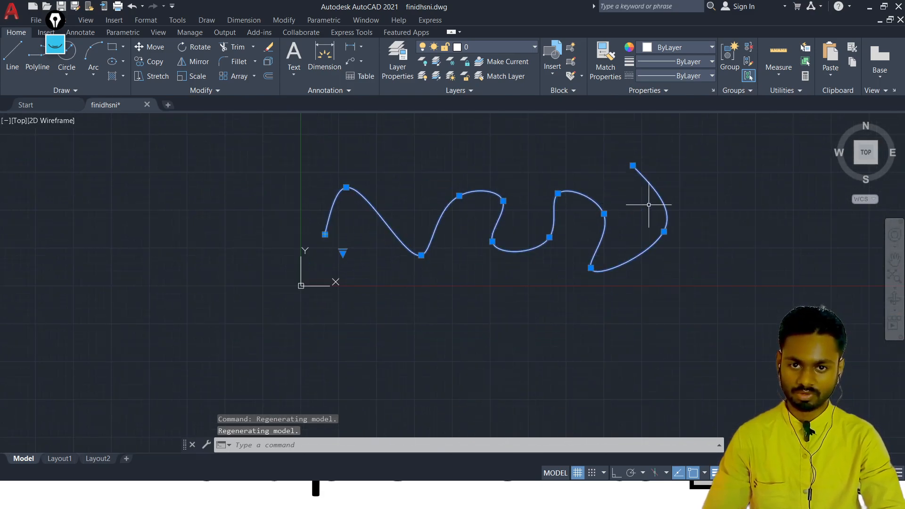
Stretch the spline's second-to-last fit point outward to the lower right and its fourth-to-last fit point upward into a tall crest
click(664, 232)
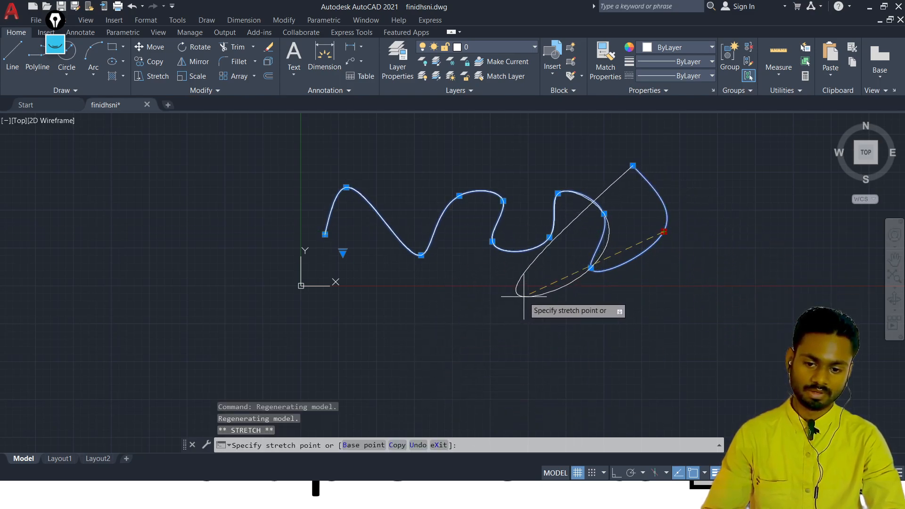
click(739, 312)
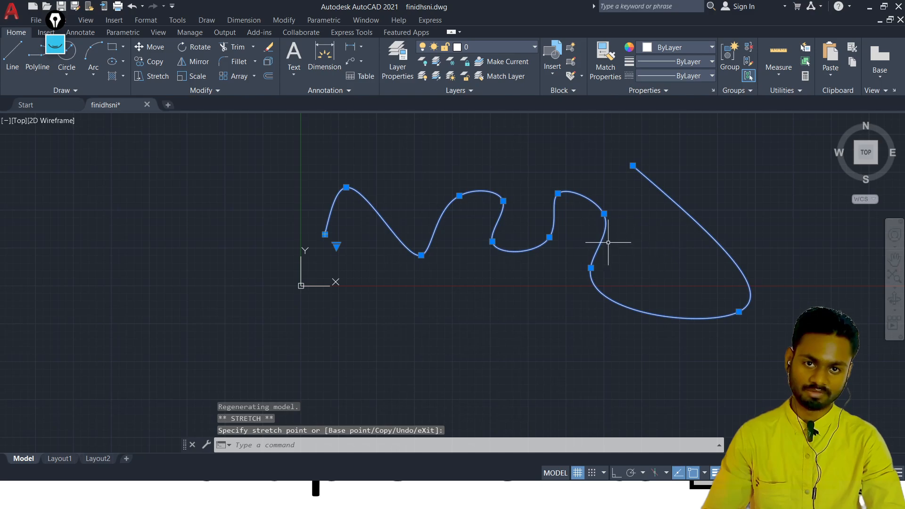
click(603, 213)
click(592, 138)
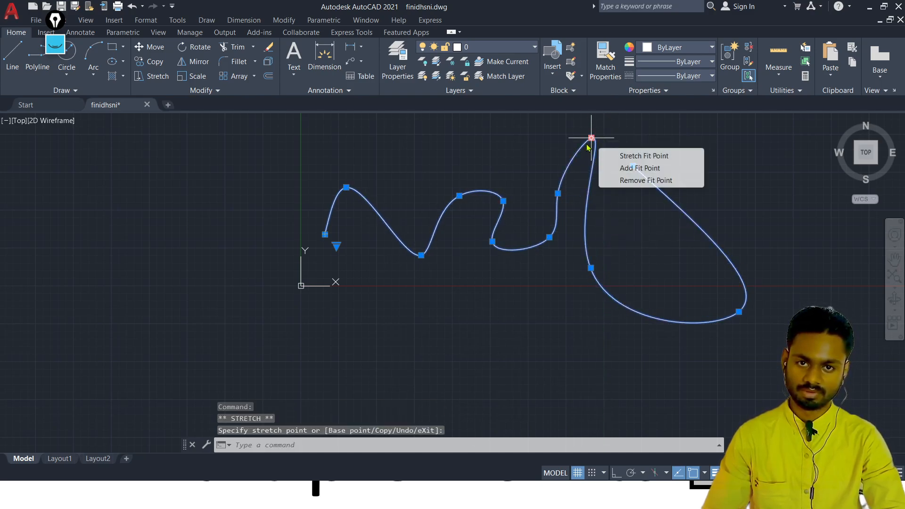
Stretch the first crest's fit point up and right, and pull the fourth and fifth fit points down below the X axis
click(347, 187)
click(386, 142)
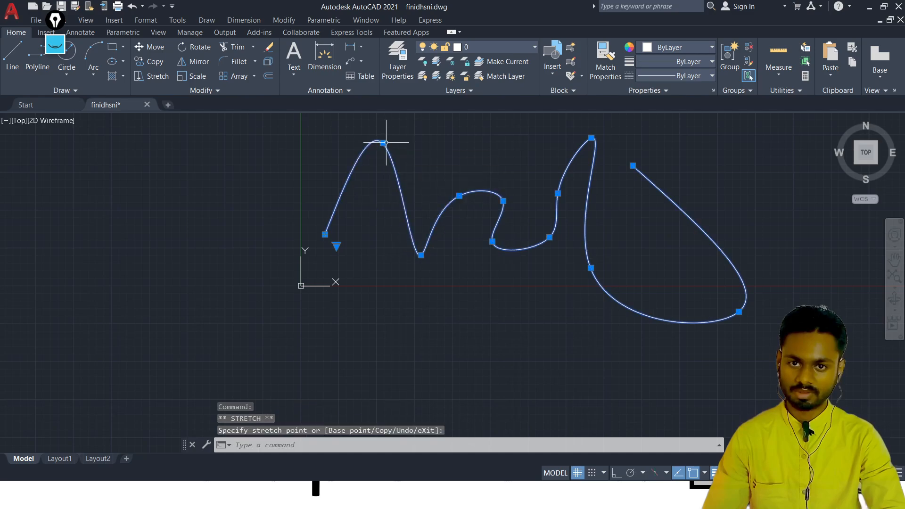
click(460, 195)
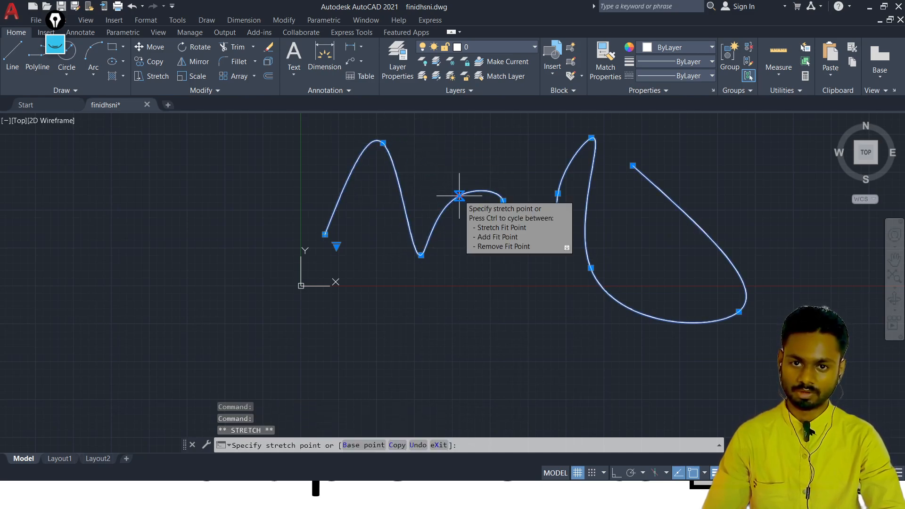
click(503, 201)
click(519, 327)
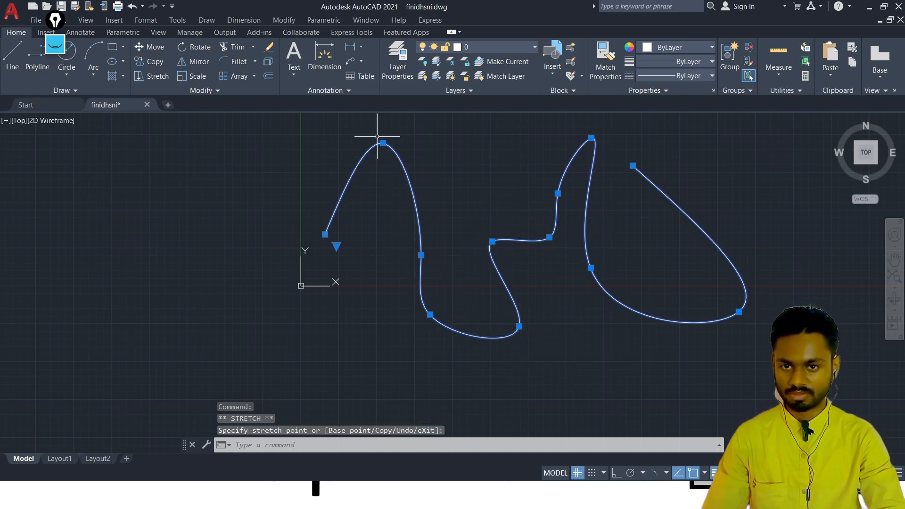
Use Stretch Fit Point to shift the first crest's fit point right, and nudge it slightly upward
mouse_move(383, 143)
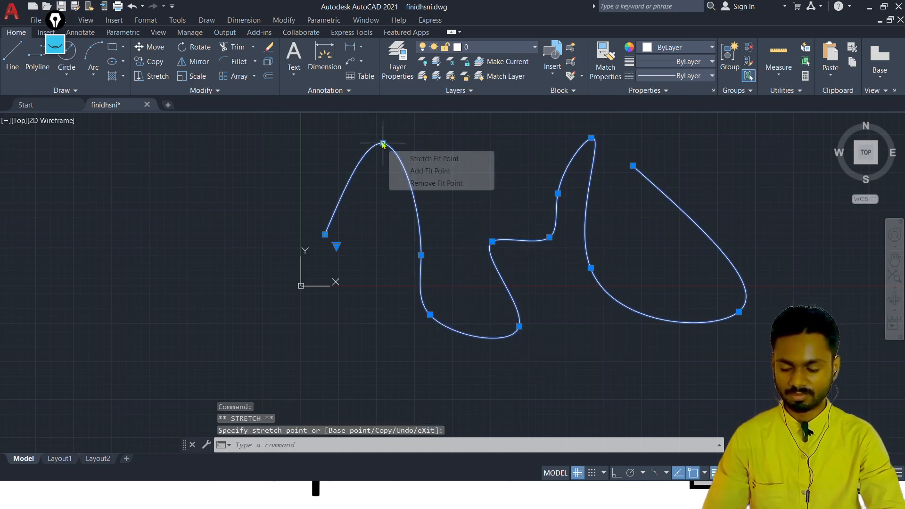
click(419, 159)
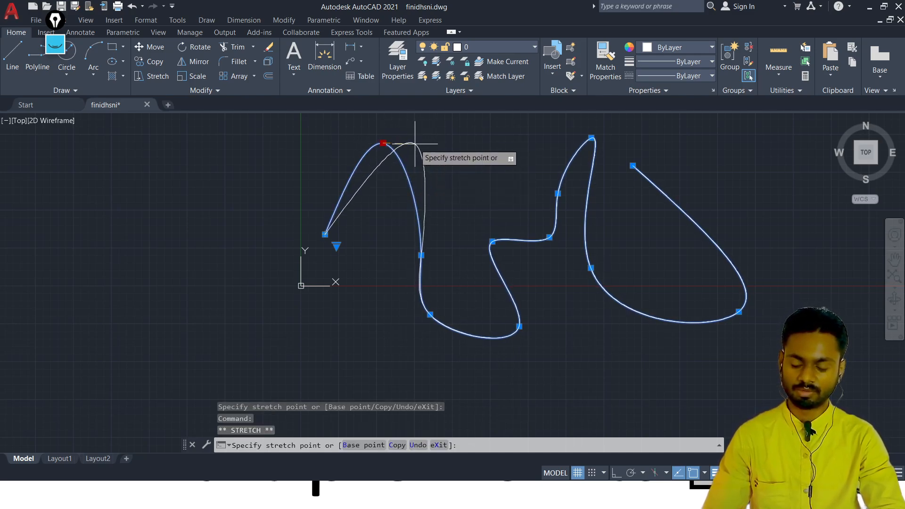
click(415, 144)
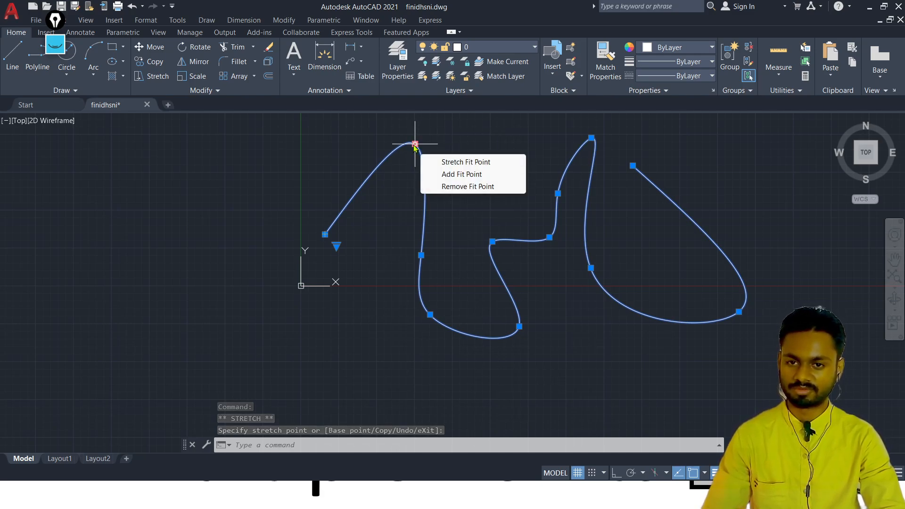
mouse_move(414, 143)
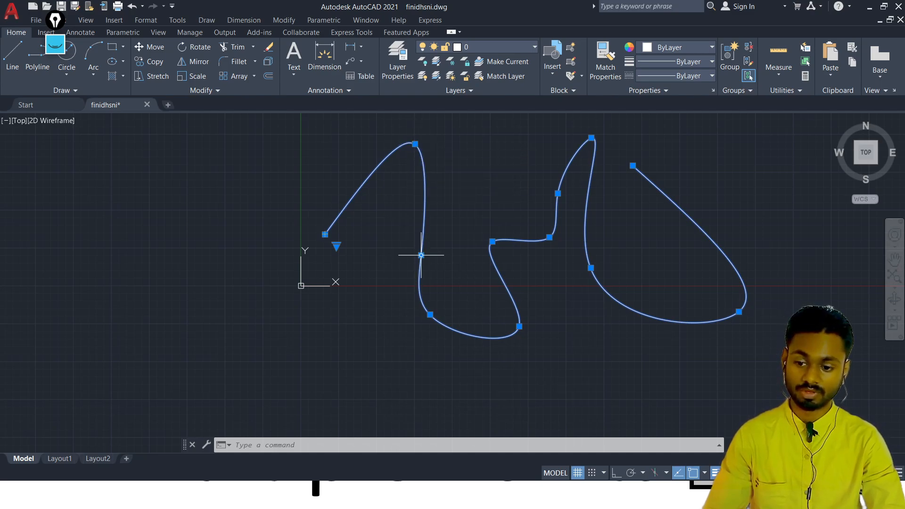
mouse_move(421, 256)
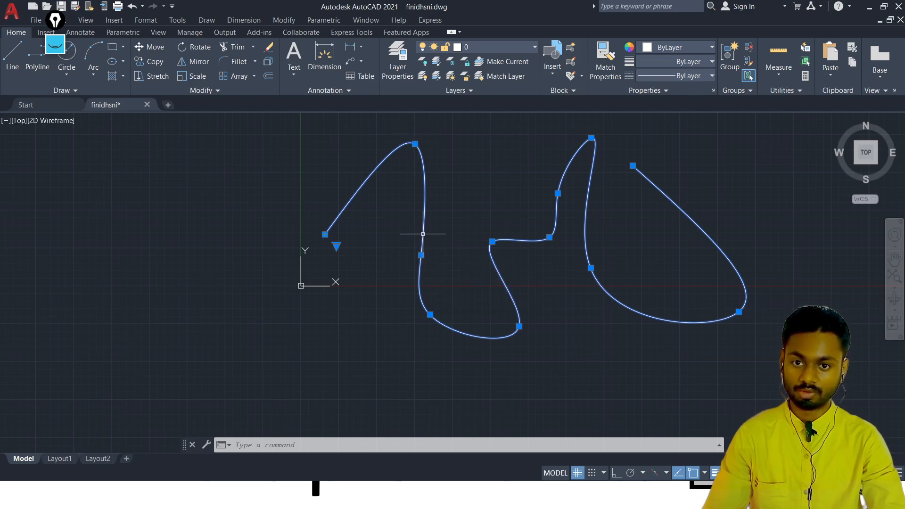
click(415, 144)
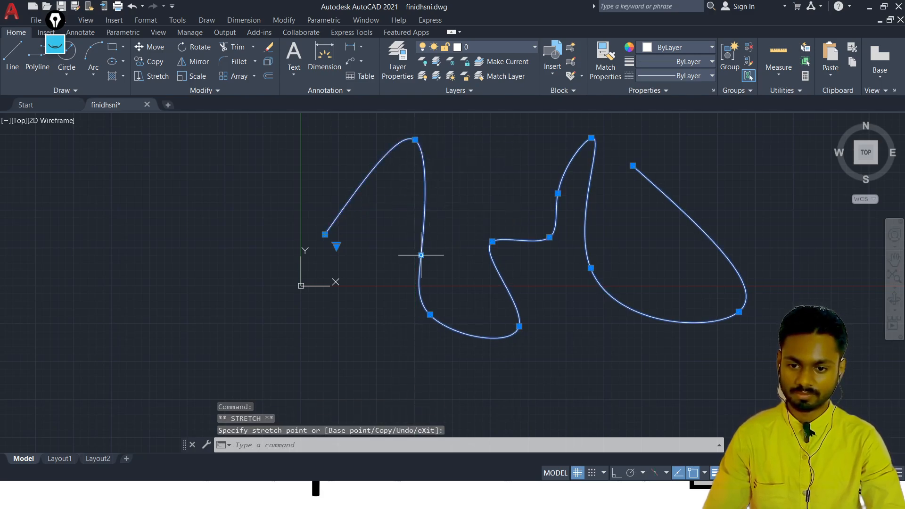
Add one fit point to the upper right of the third fit point and another to the lower right of the lowest one
mouse_move(421, 255)
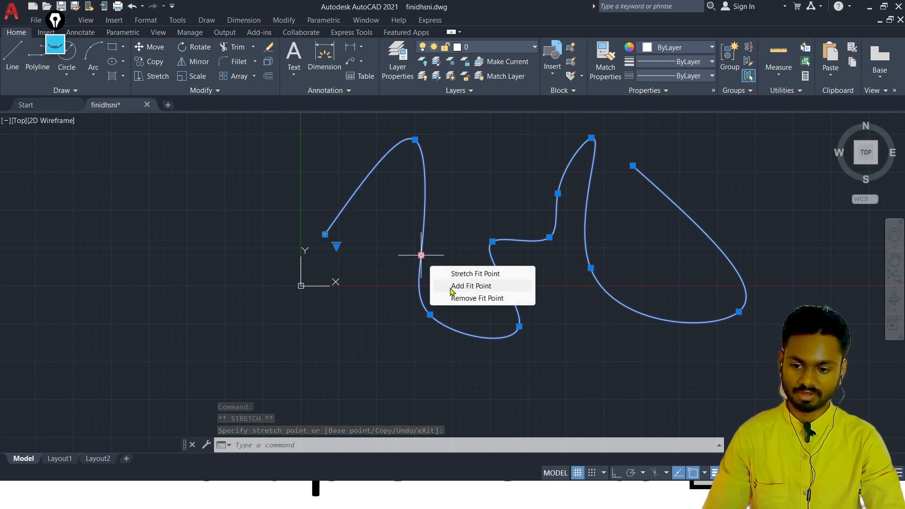
click(451, 286)
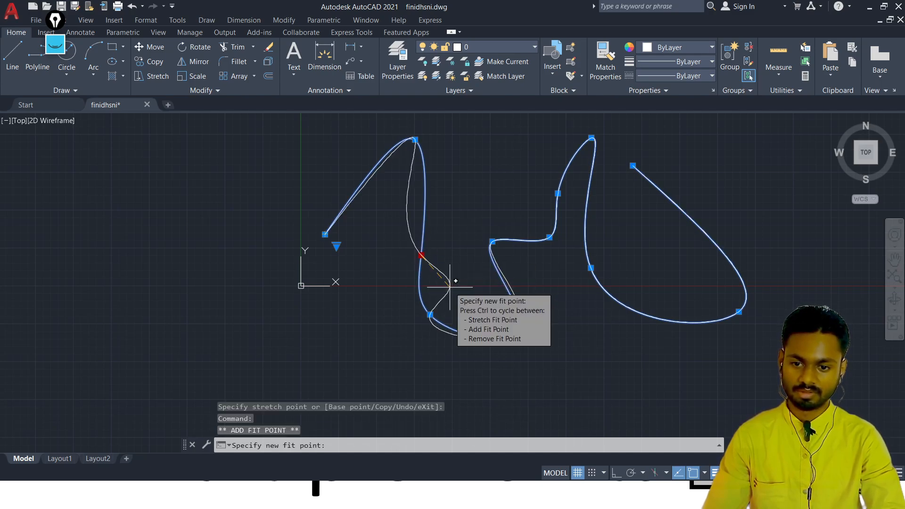
click(465, 229)
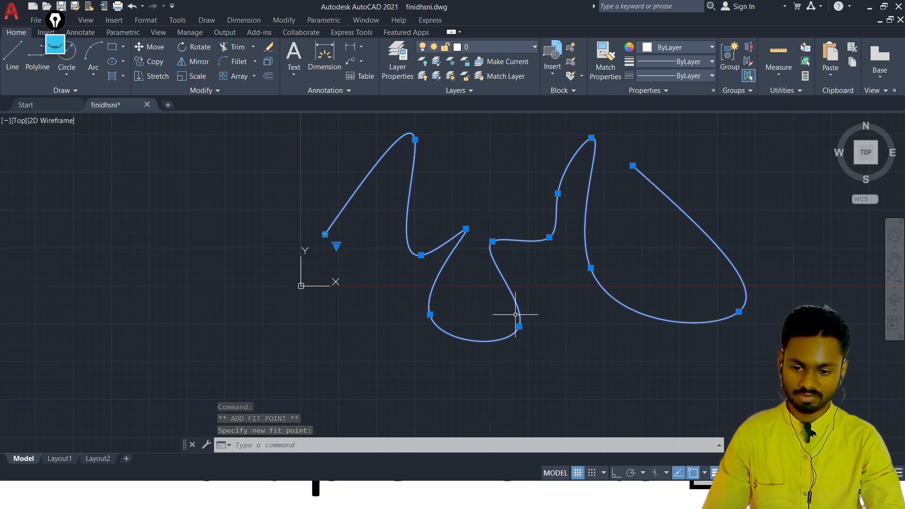
mouse_move(519, 326)
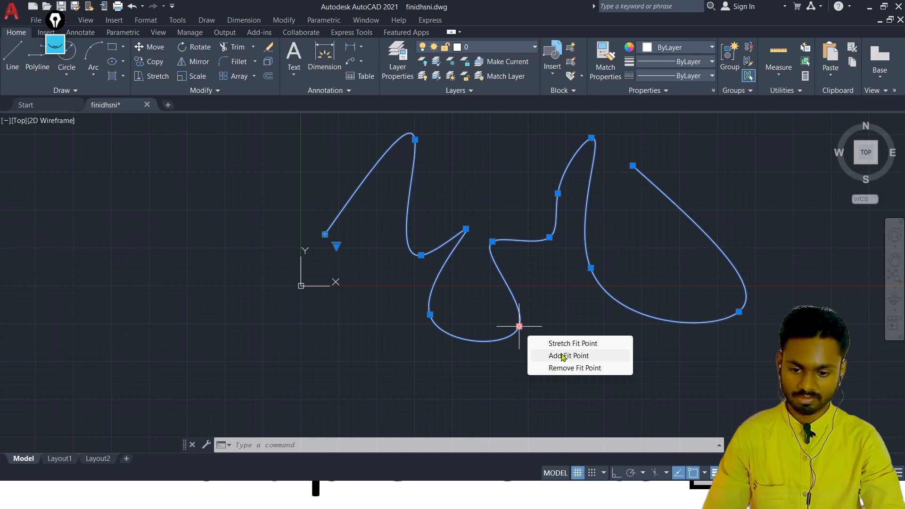
click(542, 355)
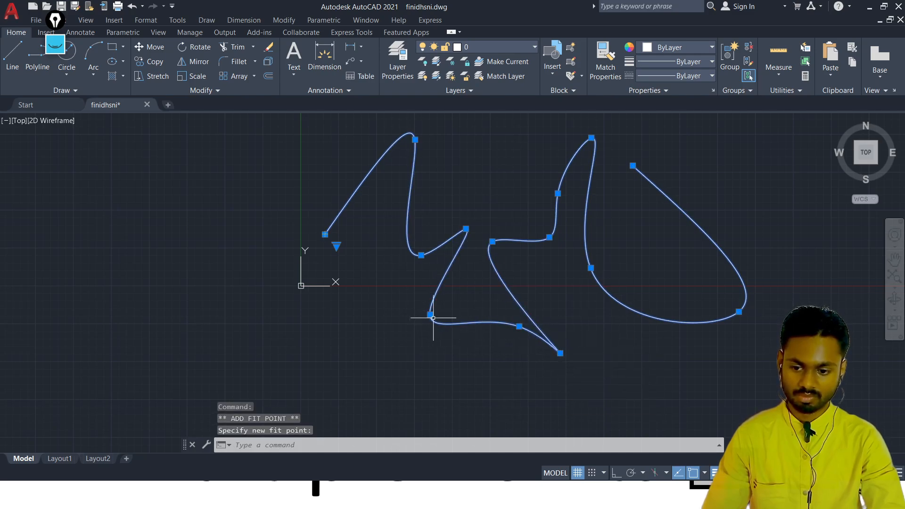
Add a fit point below the first crest, midway down its descending side, and deselect the spline
click(420, 255)
mouse_move(415, 140)
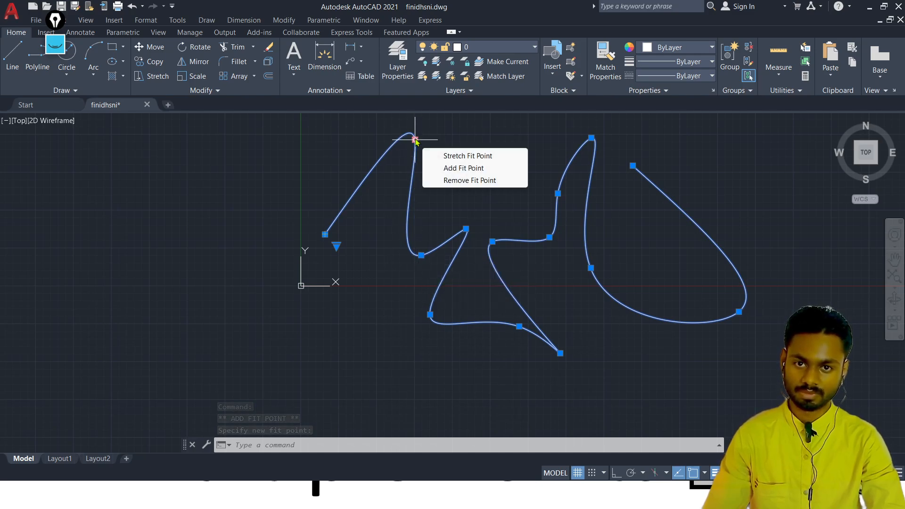
click(438, 169)
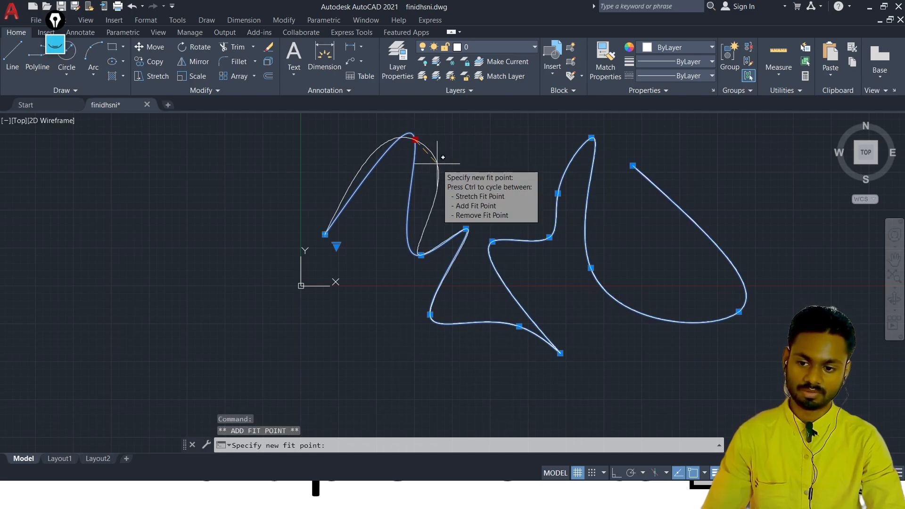
click(410, 197)
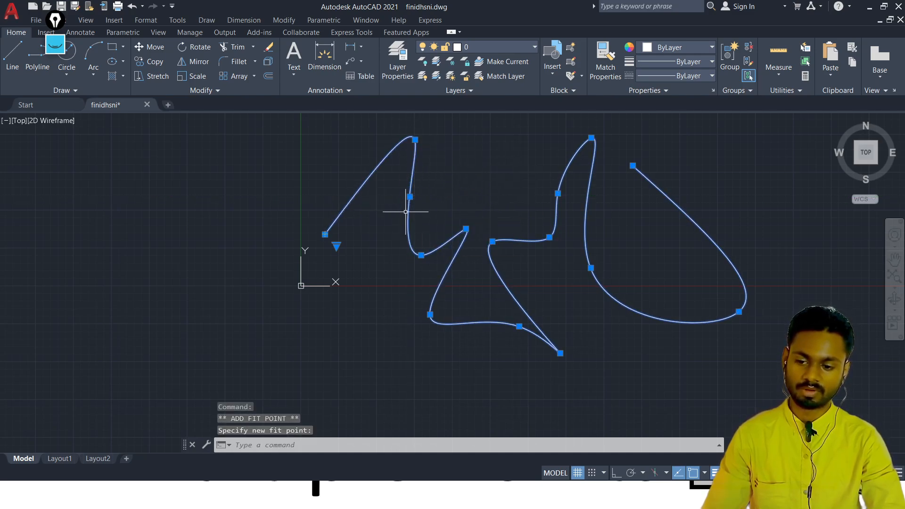
click(420, 190)
click(395, 216)
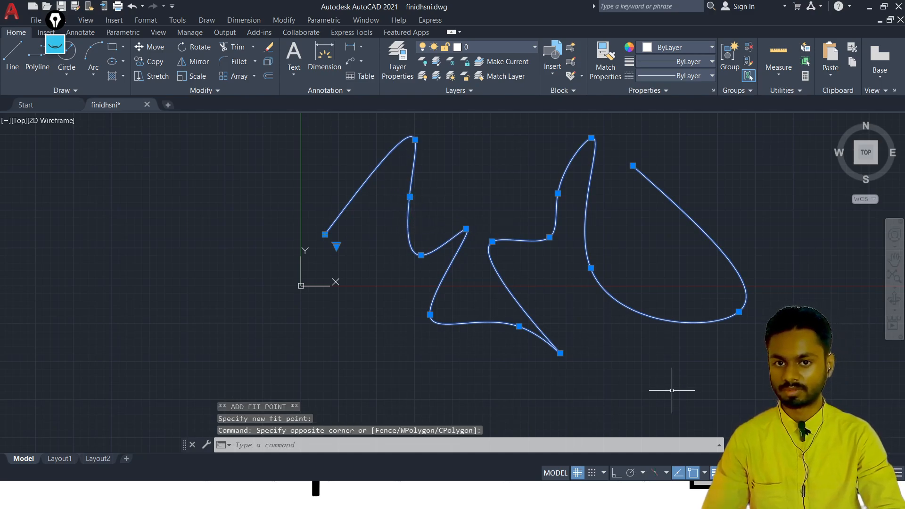
click(568, 352)
click(493, 377)
key(Escape)
key(Escape)
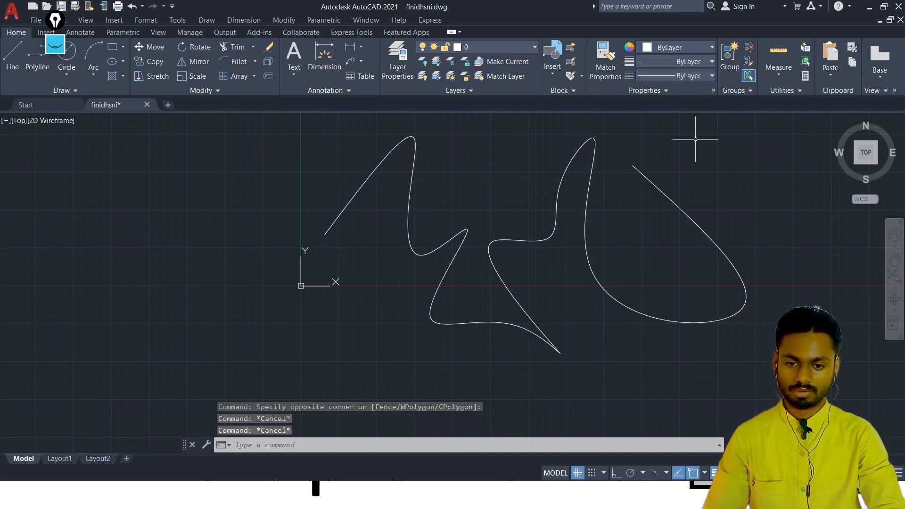
Select the spline and remove its fifth fit point, at the small peak between the first crest's valley and the lower bend
scroll(608, 202, up, 3)
scroll(600, 207, down, 8)
scroll(551, 206, up, 5)
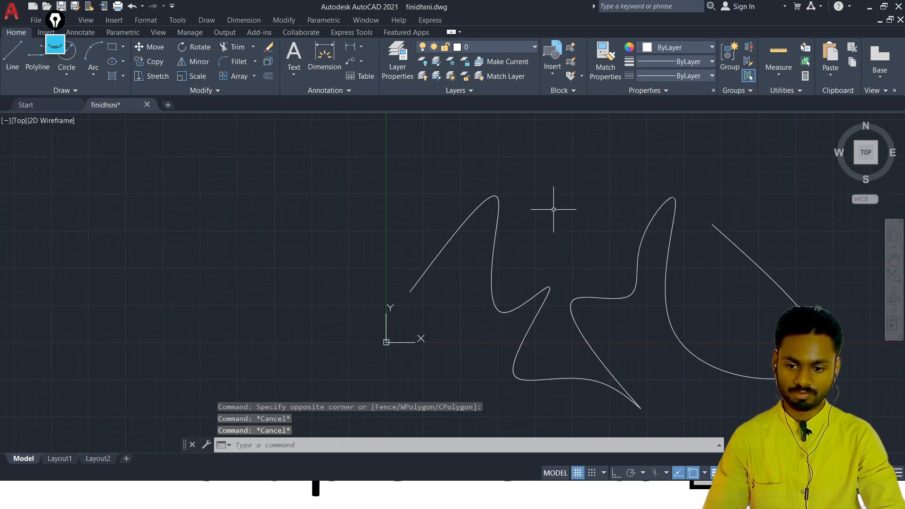
click(504, 264)
click(459, 302)
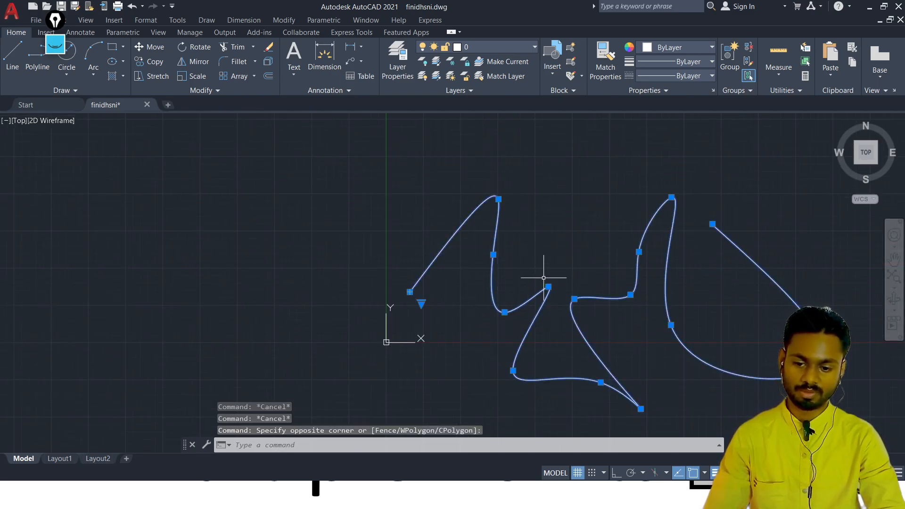
mouse_move(548, 287)
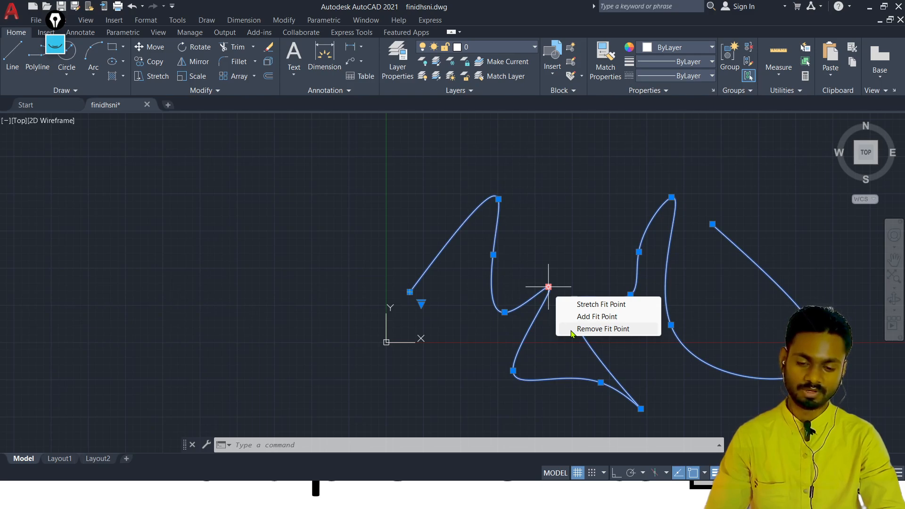
click(594, 329)
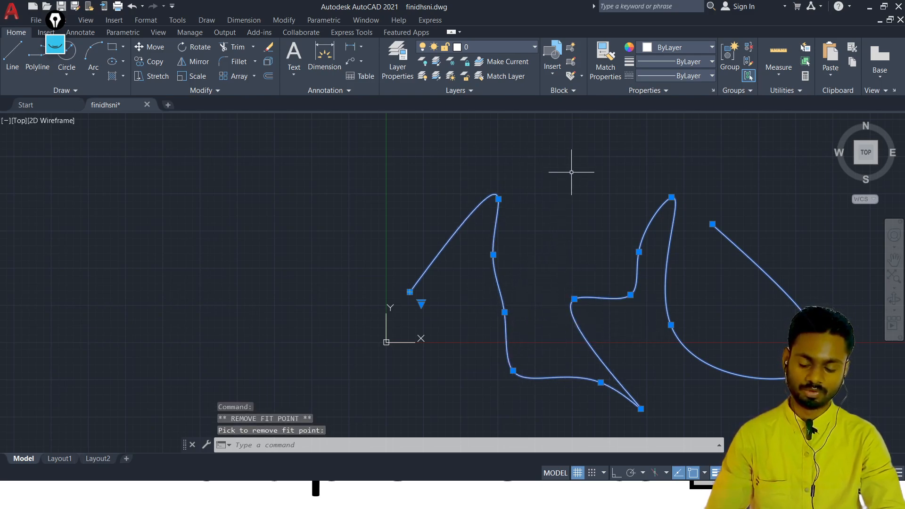
scroll(499, 182, up, 3)
scroll(506, 182, down, 8)
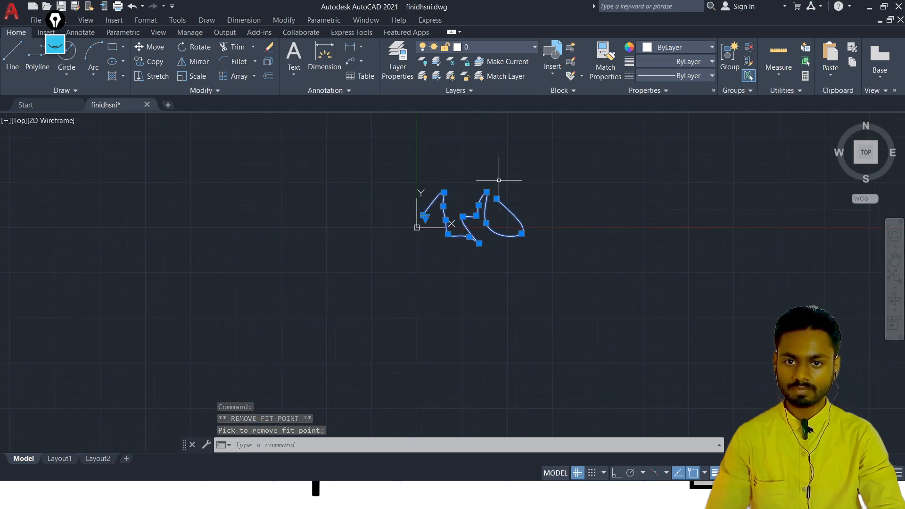
middle_drag(405, 172, 348, 324)
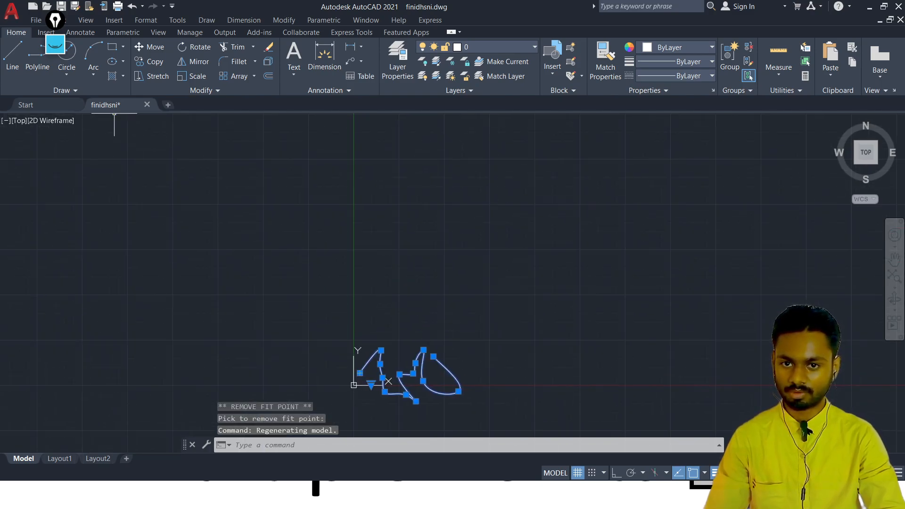
click(84, 94)
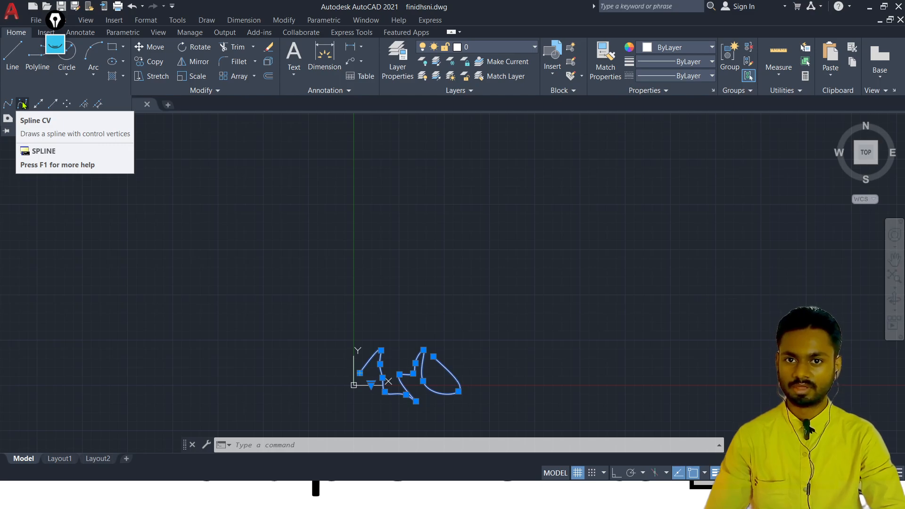
click(23, 105)
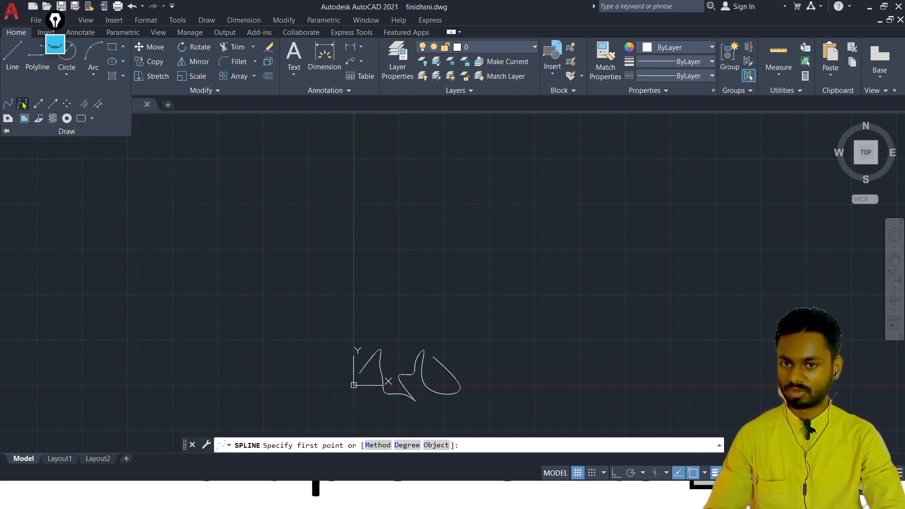
click(400, 275)
click(499, 176)
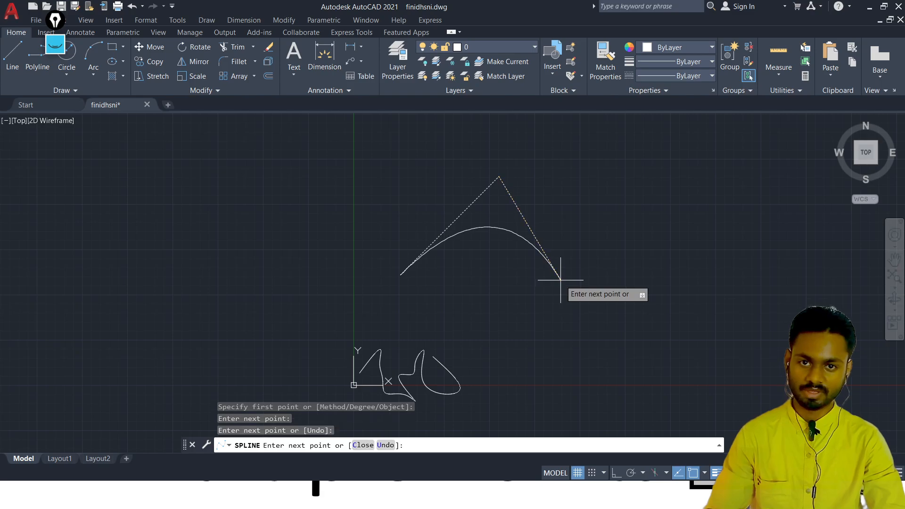
click(561, 279)
click(709, 198)
middle_drag(711, 194, 575, 216)
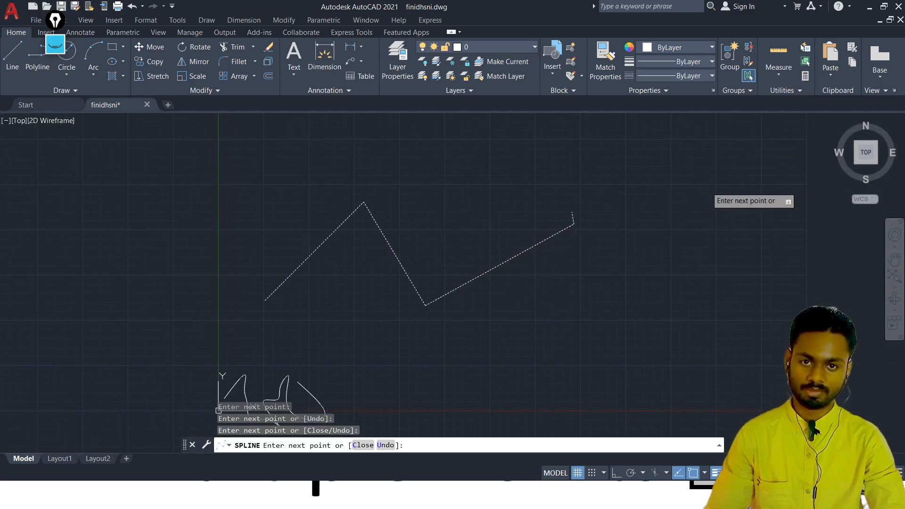
click(705, 327)
scroll(683, 269, up, 2)
middle_drag(683, 269, 538, 236)
click(674, 228)
scroll(675, 228, down, 5)
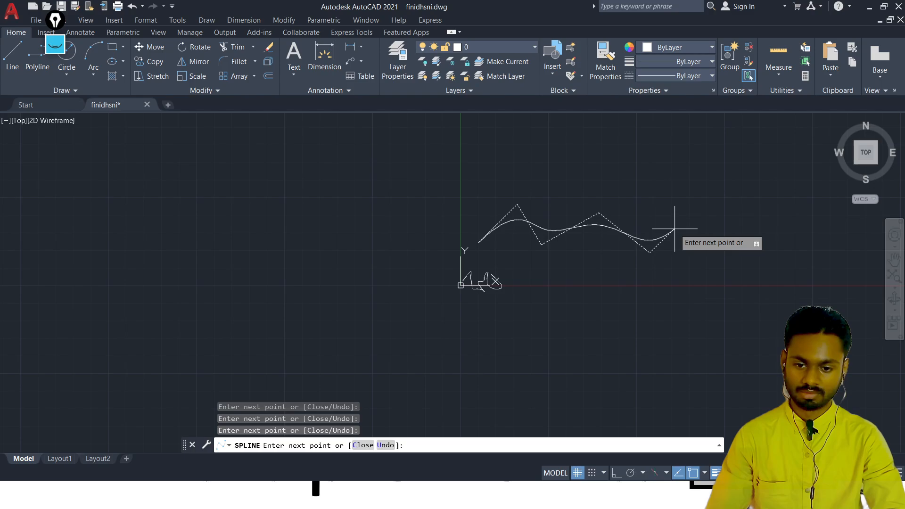
click(738, 192)
click(742, 264)
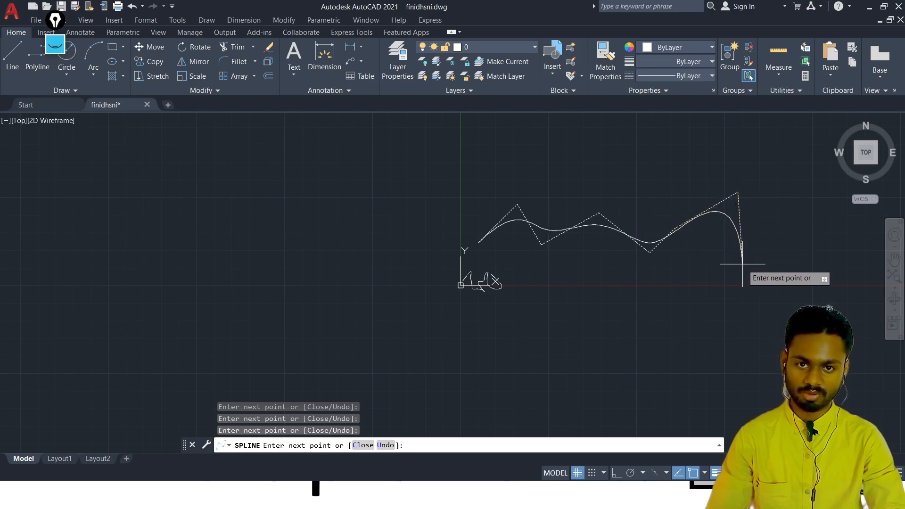
click(797, 232)
key(Escape)
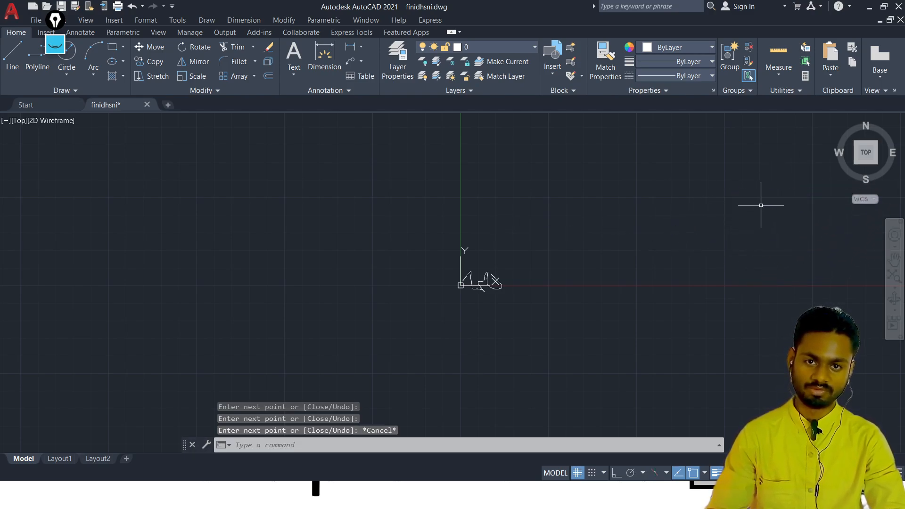
key(Return)
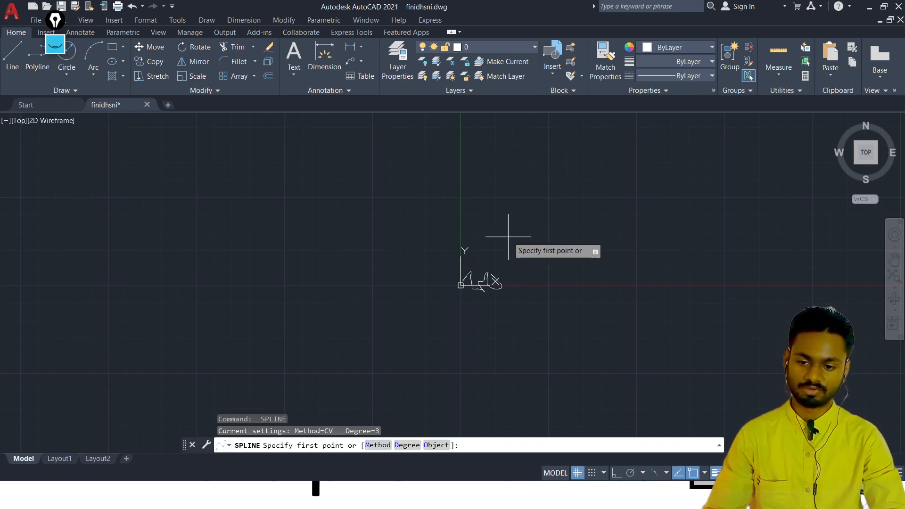
click(489, 249)
click(557, 157)
click(601, 257)
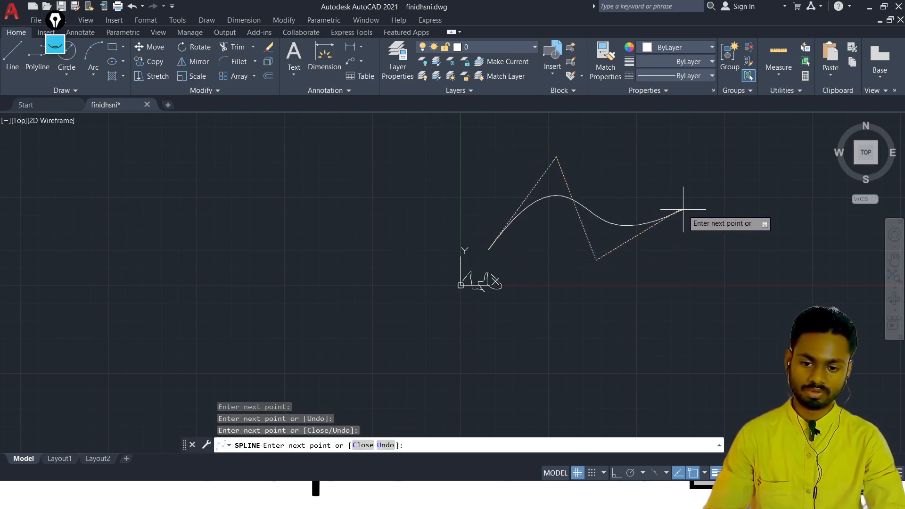
mouse_move(687, 196)
middle_down()
mouse_move(582, 208)
mouse_move(485, 282)
middle_up()
key(Escape)
scroll(460, 297, up, 3)
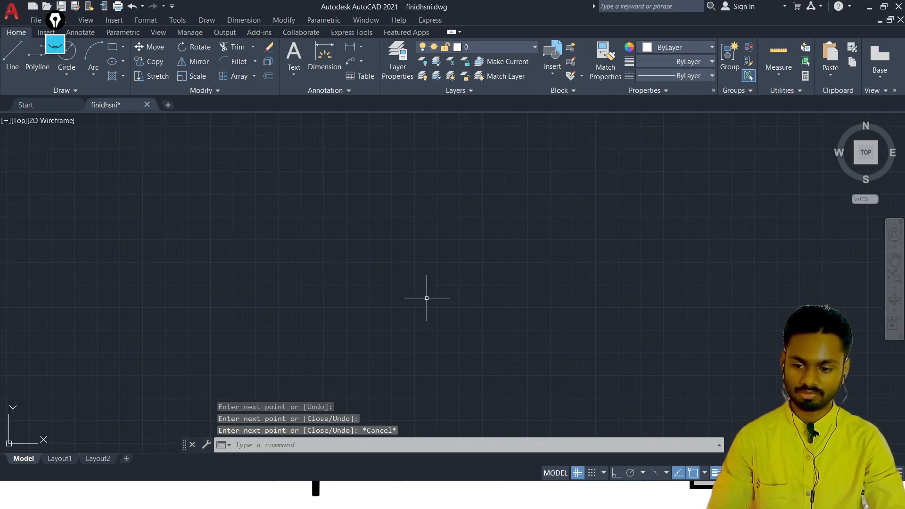
Draw a wavy open spline with eleven control vertices in the empty area to the right of the first spline, using the CV method
key(Return)
click(348, 309)
click(402, 217)
click(543, 362)
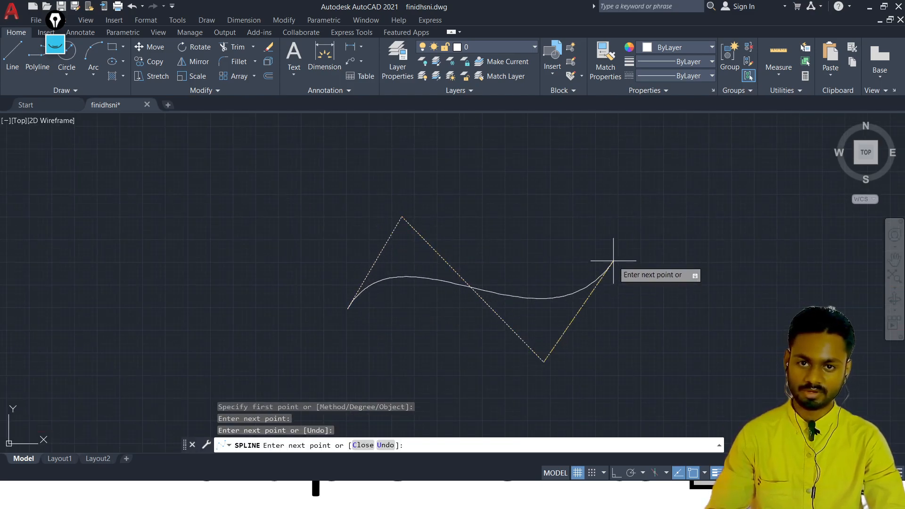
click(606, 243)
click(683, 247)
middle_drag(684, 247, 482, 234)
scroll(478, 234, down, 3)
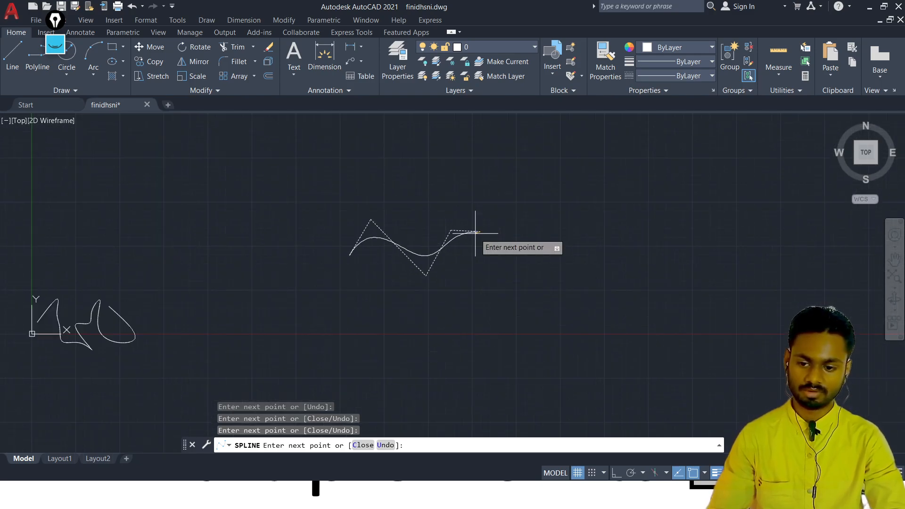
click(505, 248)
click(531, 237)
click(602, 244)
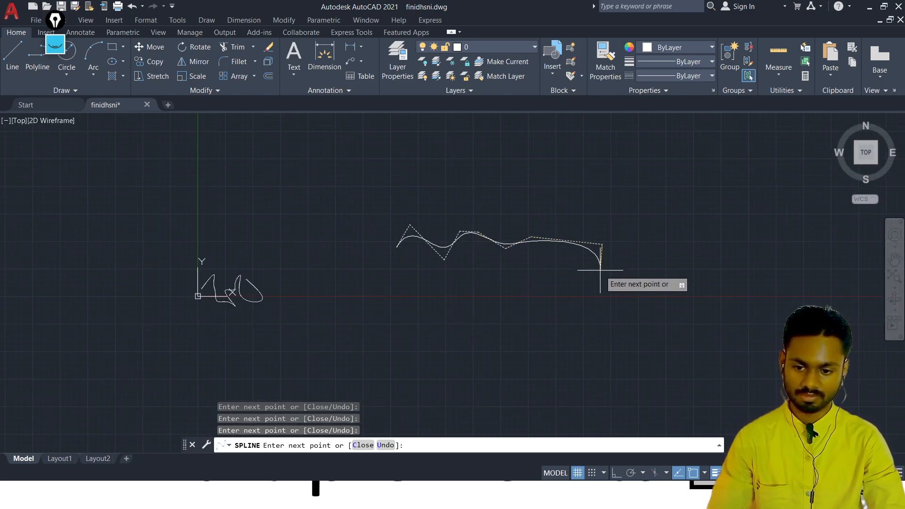
click(600, 270)
click(634, 237)
scroll(663, 255, up, 4)
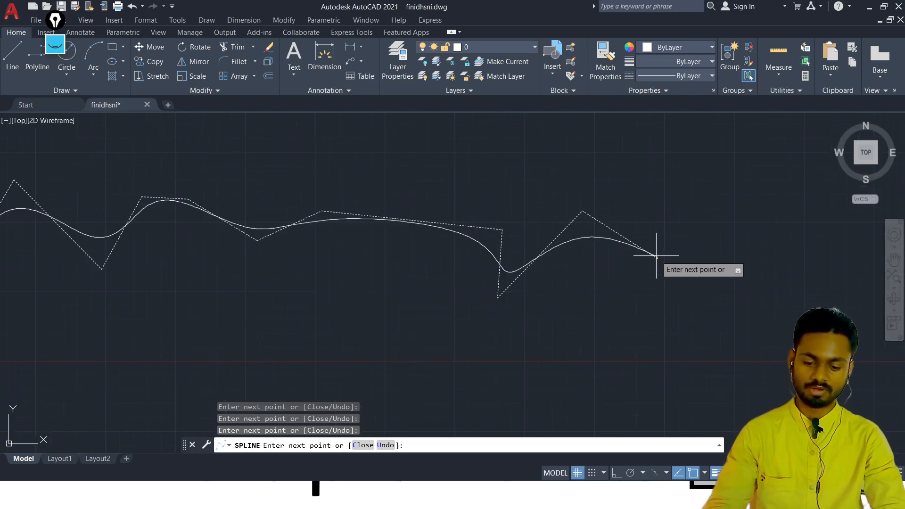
key(Return)
Select the new spline and stretch its second control vertex below and left of the start point, and its third toward the lower right
scroll(419, 242, down, 5)
click(449, 251)
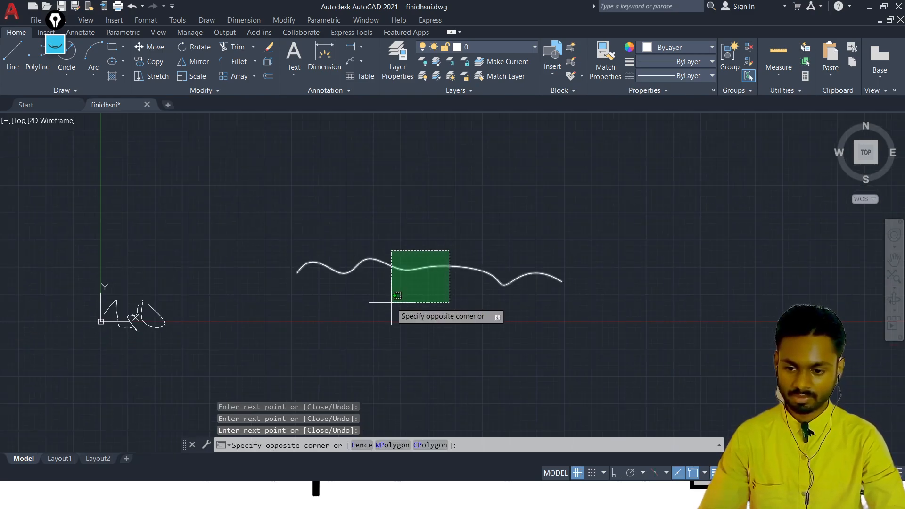
click(391, 302)
scroll(349, 288, up, 4)
mouse_move(240, 191)
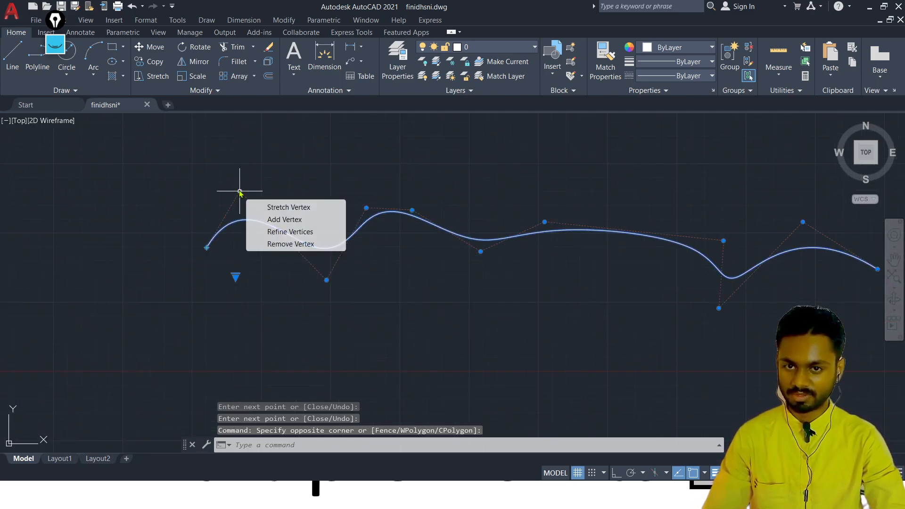
click(240, 191)
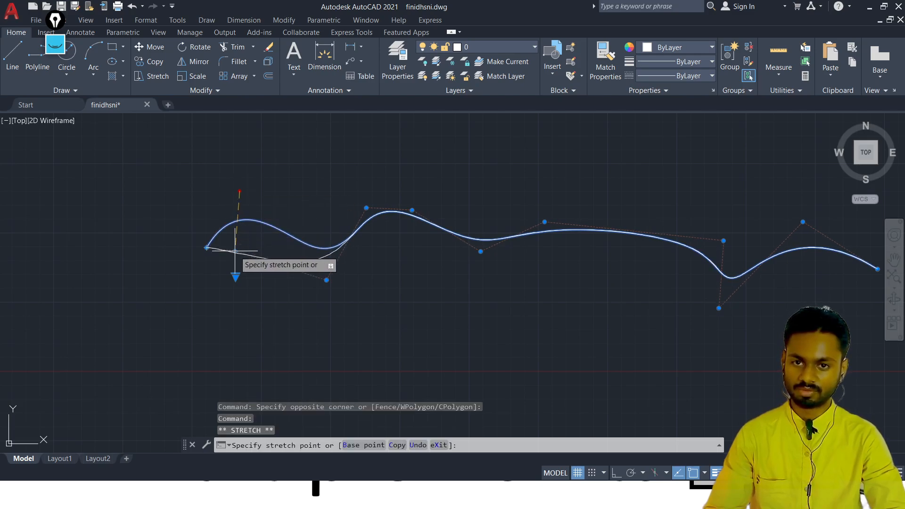
click(325, 281)
click(403, 297)
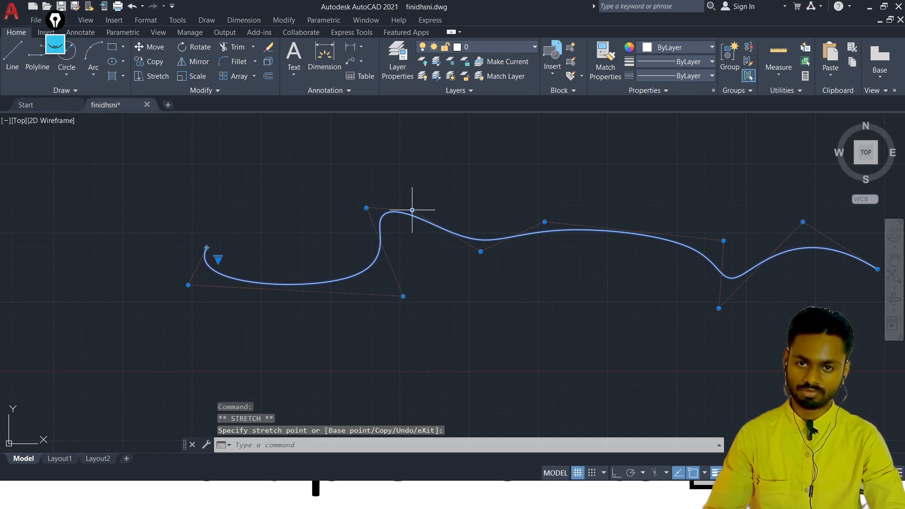
Stretch the fifth control vertex up into a tall crest, the fourth to the right, and the seventh down below the curve
click(366, 207)
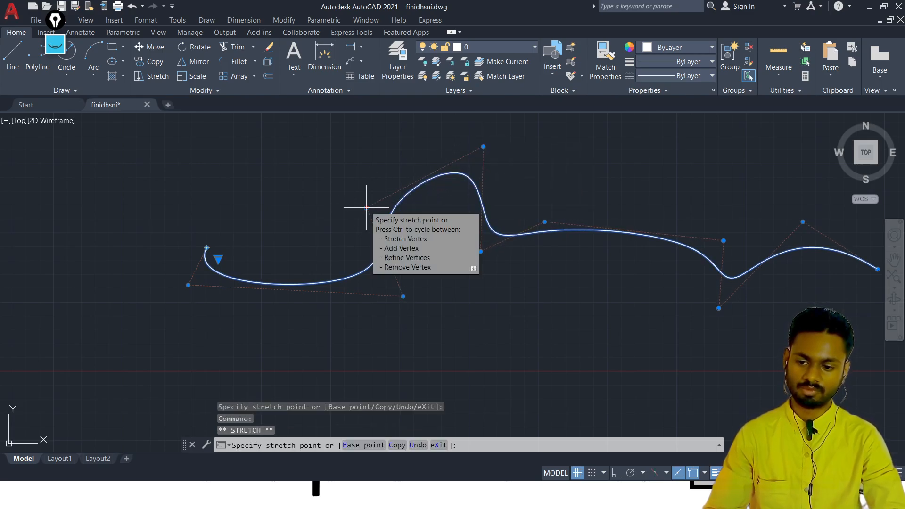
click(414, 220)
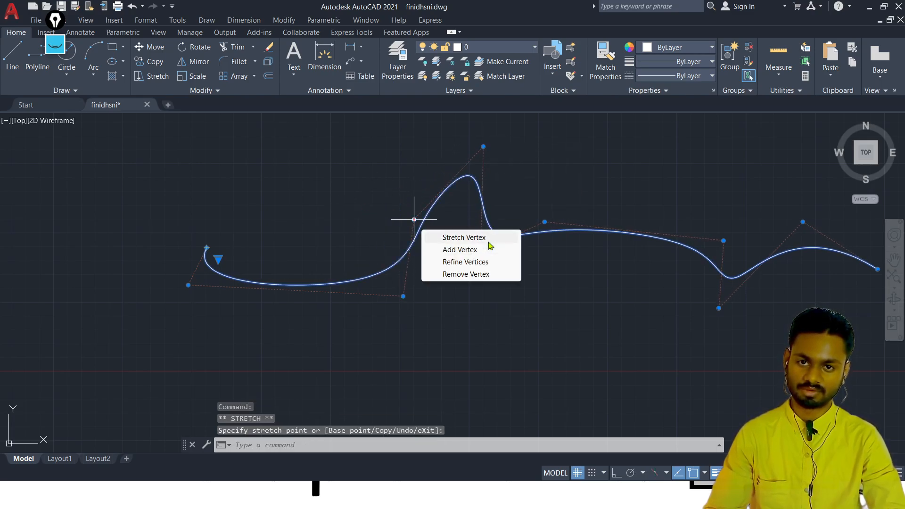
click(545, 222)
mouse_move(586, 167)
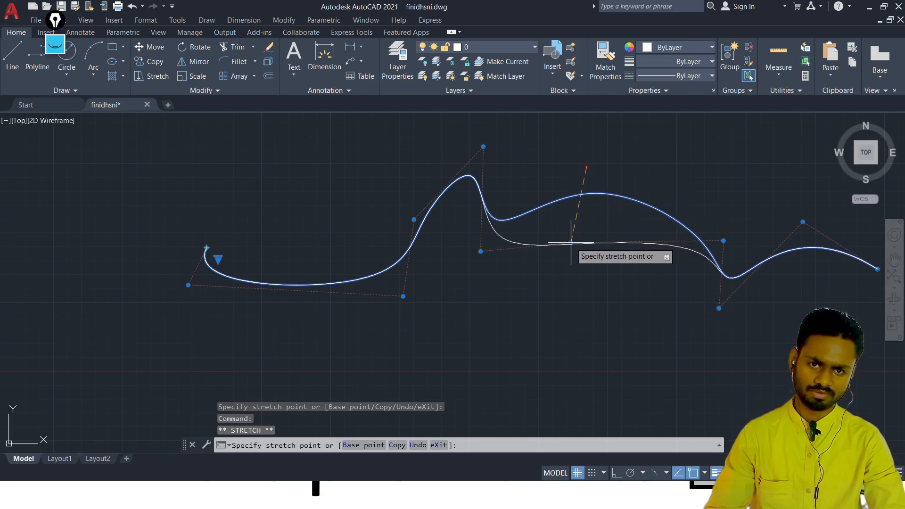
click(559, 275)
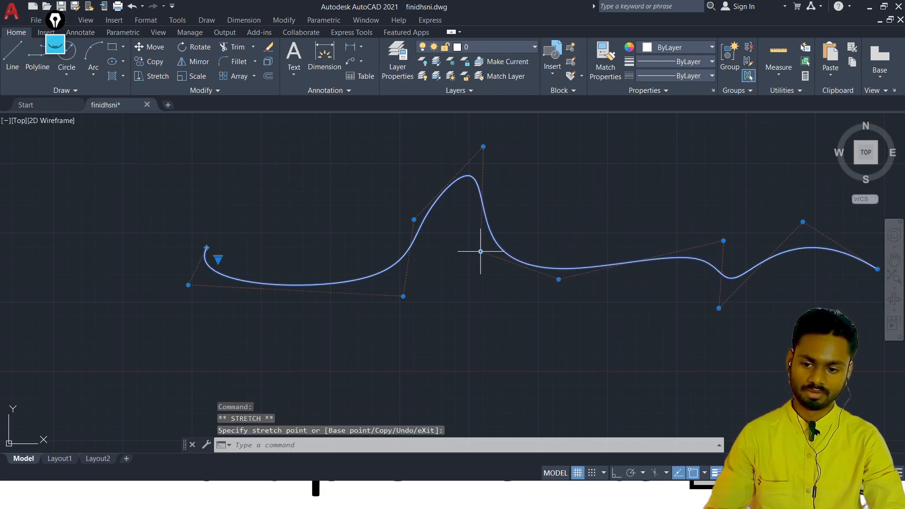
Add a control vertex below the sixth one, beneath the curve just right of the tall crest, and deselect the spline
mouse_move(480, 251)
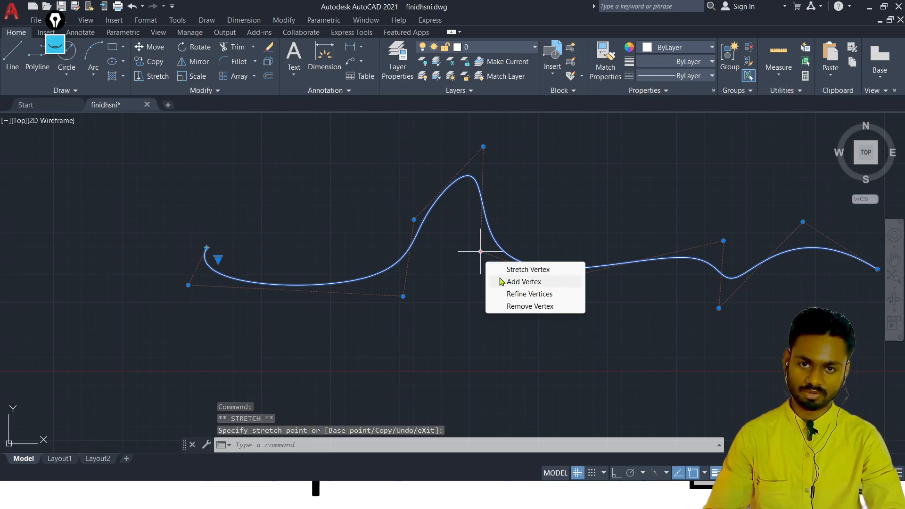
click(523, 281)
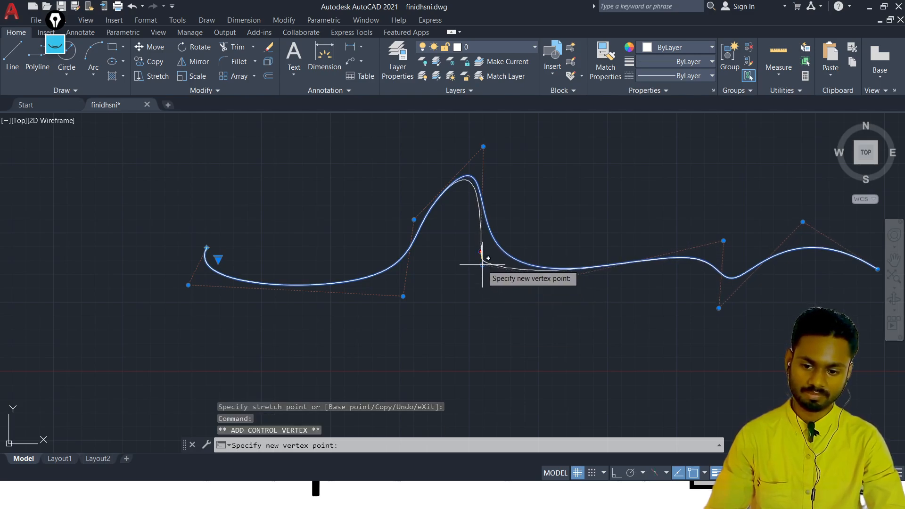
click(488, 309)
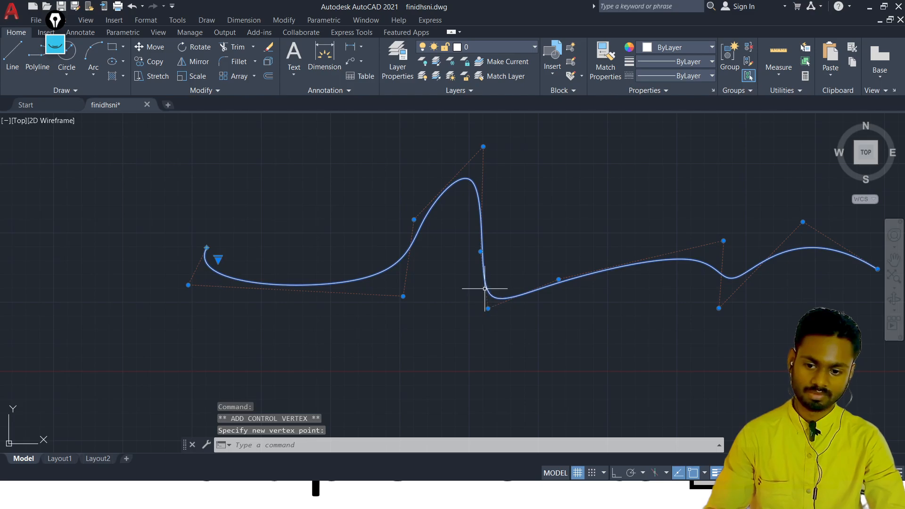
click(590, 197)
key(Escape)
key(Escape)
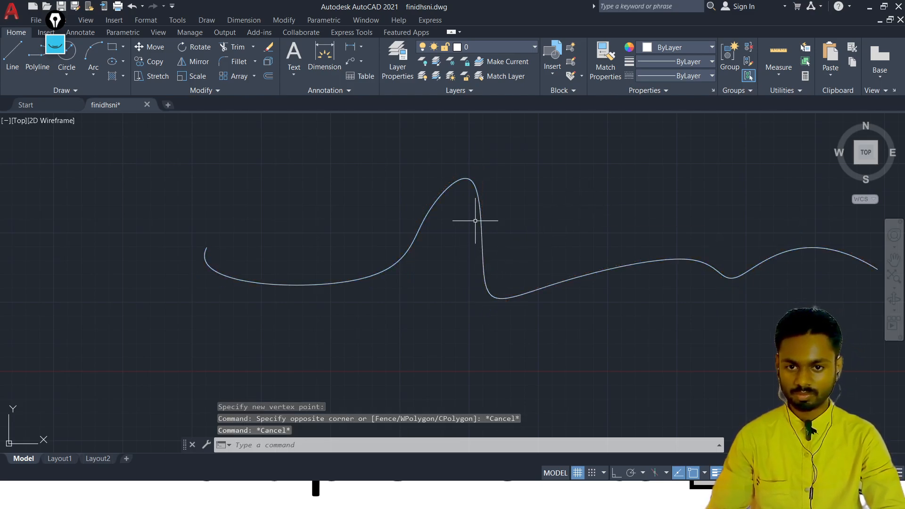
Select the spline and add a control vertex level with and just right of the fourth one, on the crest's rising side
click(481, 163)
click(420, 226)
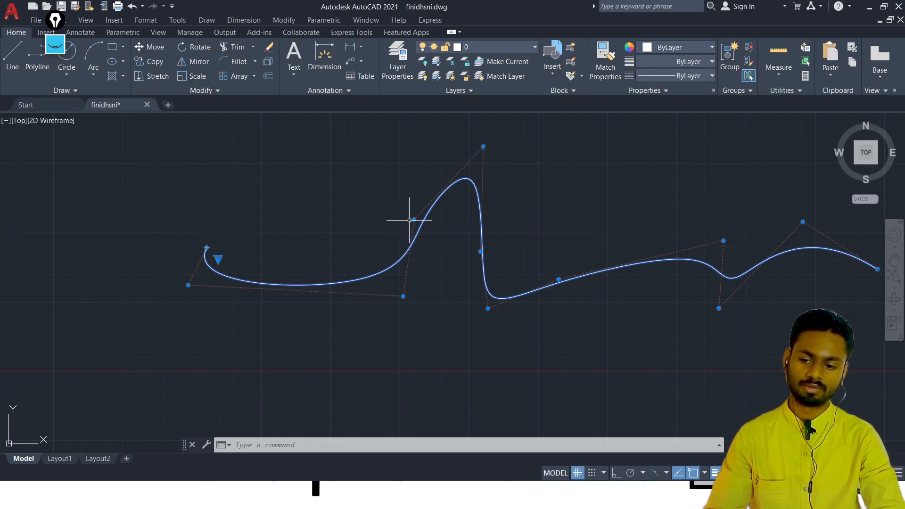
mouse_move(413, 219)
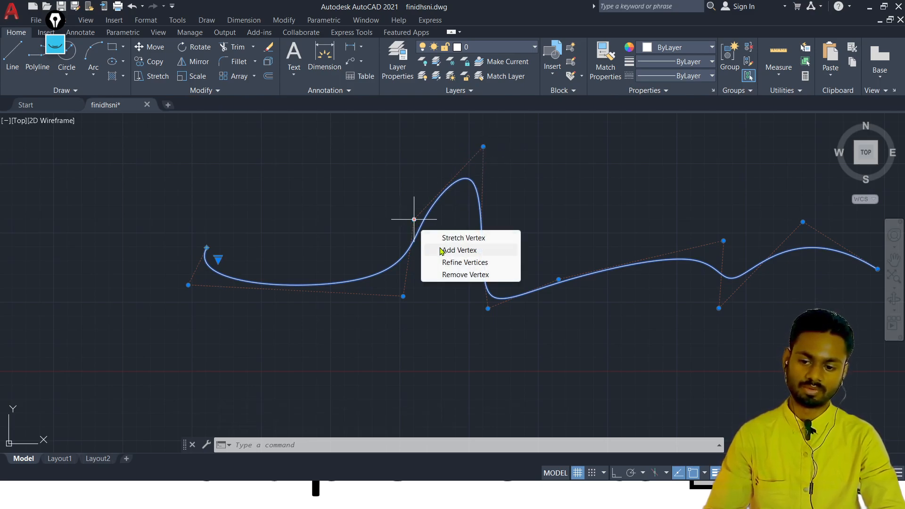
click(442, 250)
click(451, 219)
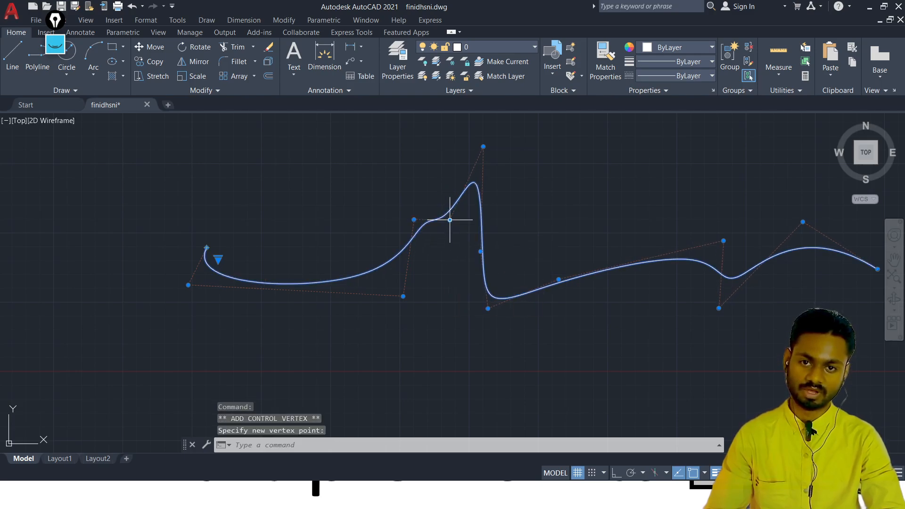
Refine the vertices at the tenth control vertex, before the small right-hand dip, and stretch the middle refined vertex up above the curve
mouse_move(659, 258)
middle_down()
mouse_move(637, 246)
mouse_move(484, 239)
middle_up()
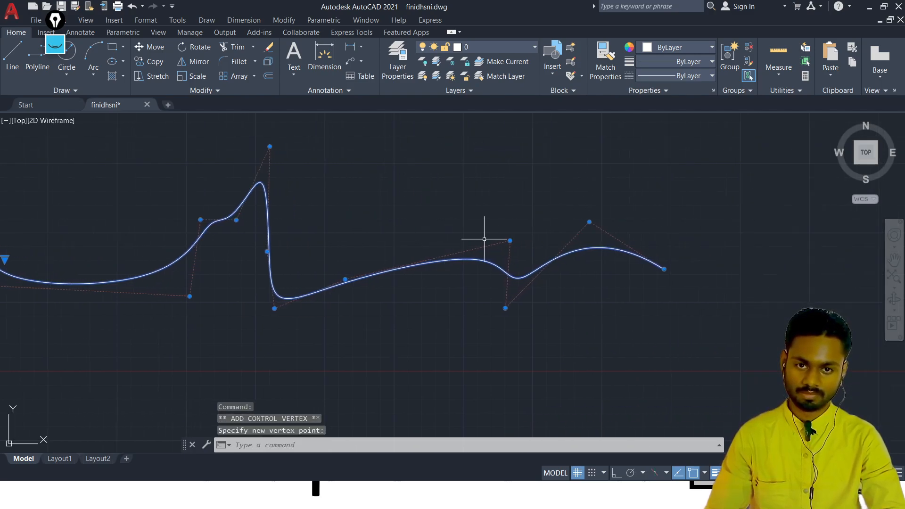
mouse_move(510, 241)
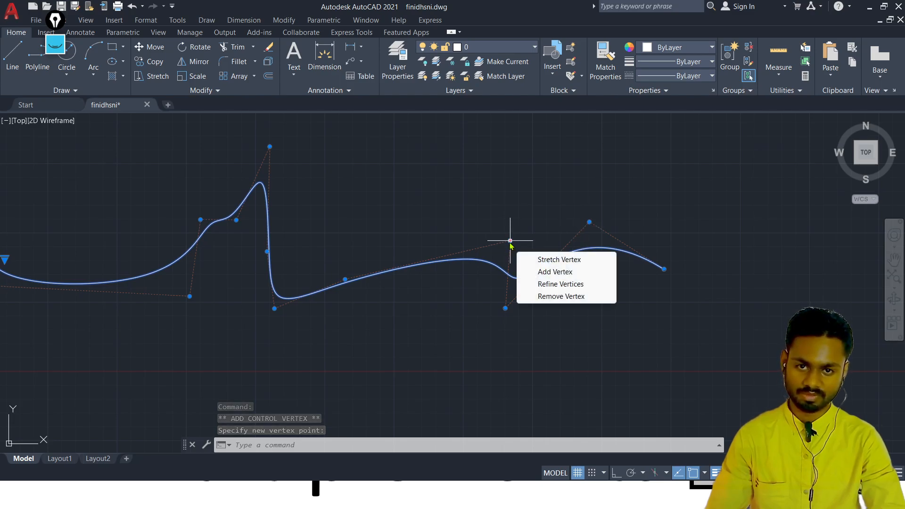
click(561, 284)
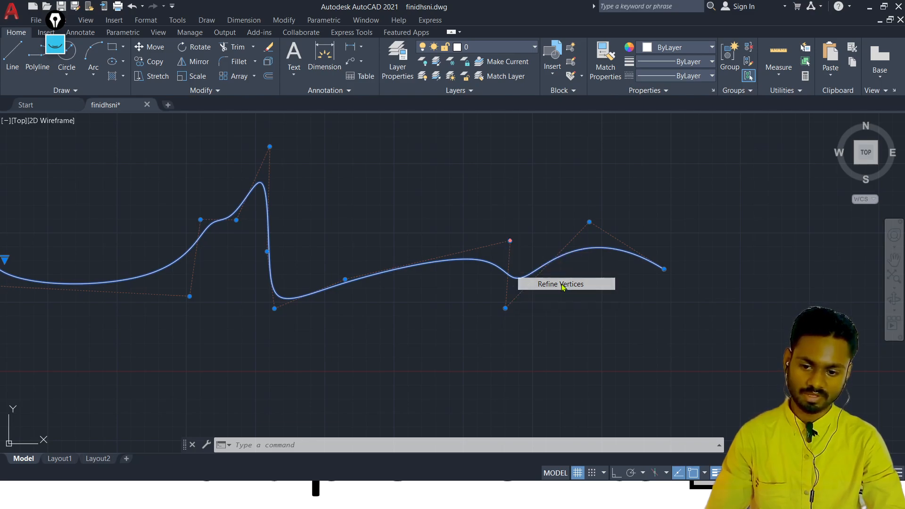
click(509, 269)
click(529, 217)
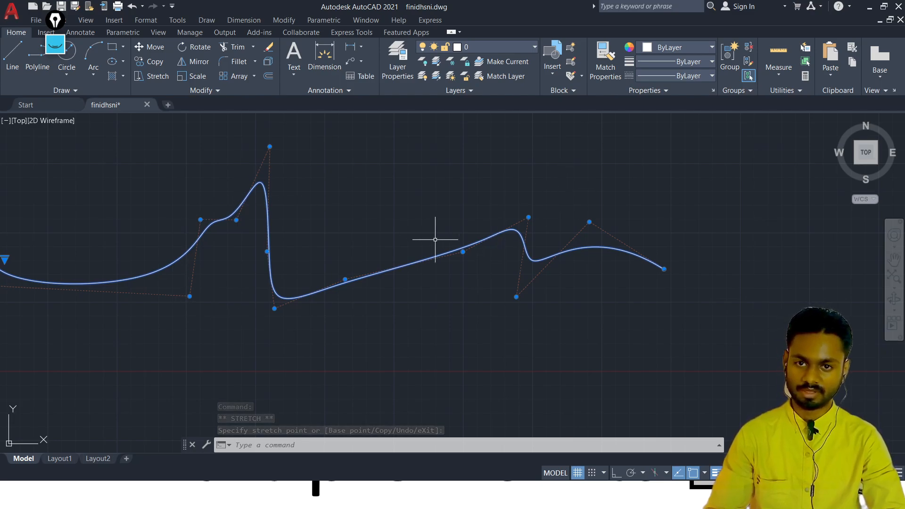
click(575, 168)
click(315, 278)
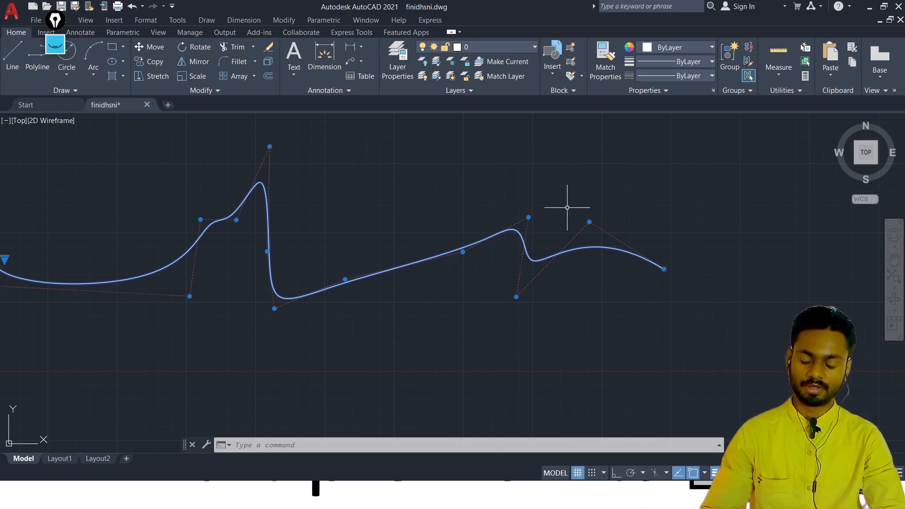
Stretch the raised vertex back down onto the curve between its two neighbours, and remove that control vertex
mouse_move(529, 217)
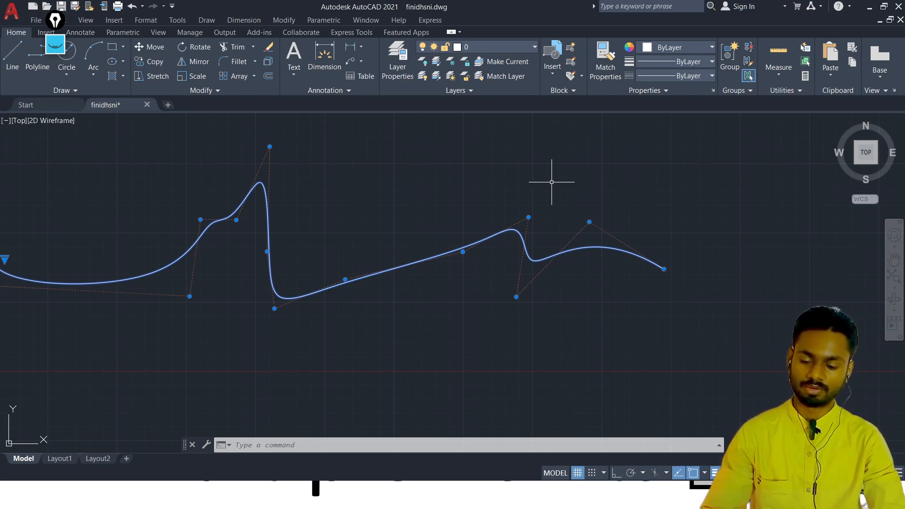
click(529, 217)
click(497, 264)
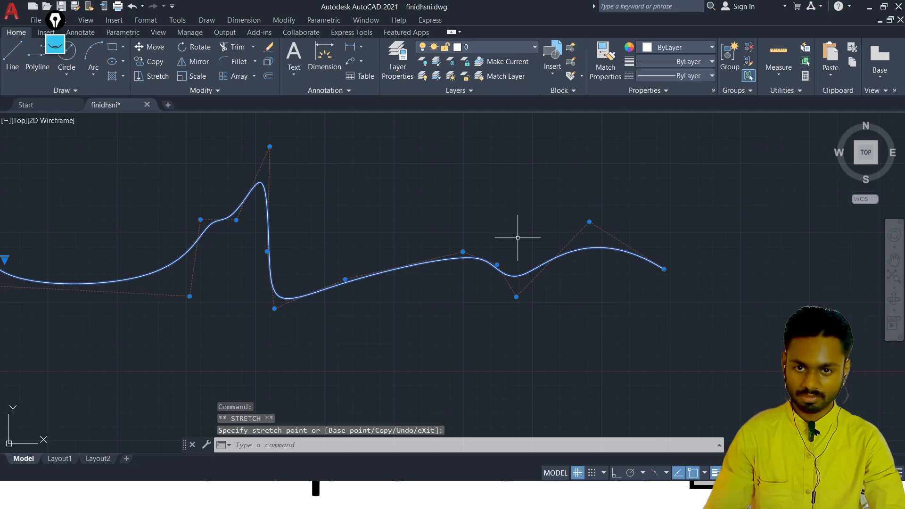
mouse_move(497, 264)
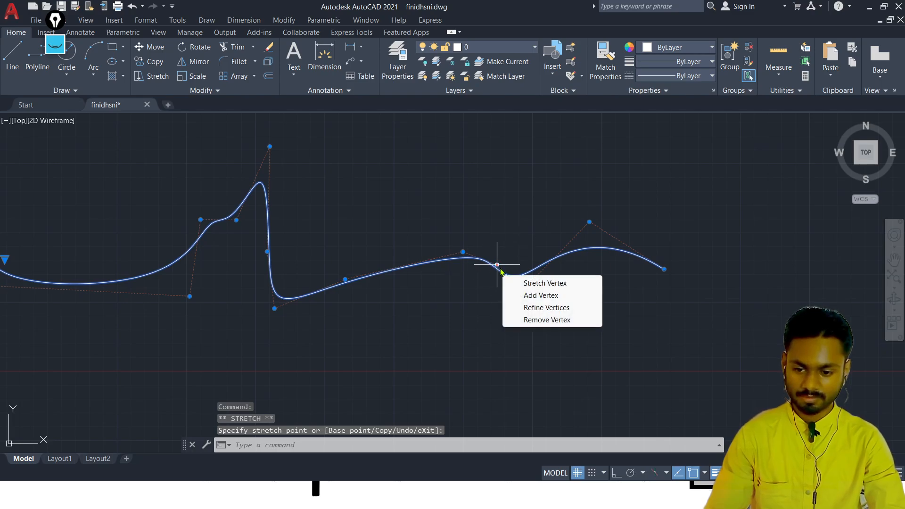
click(535, 320)
key(Escape)
scroll(492, 215, down, 6)
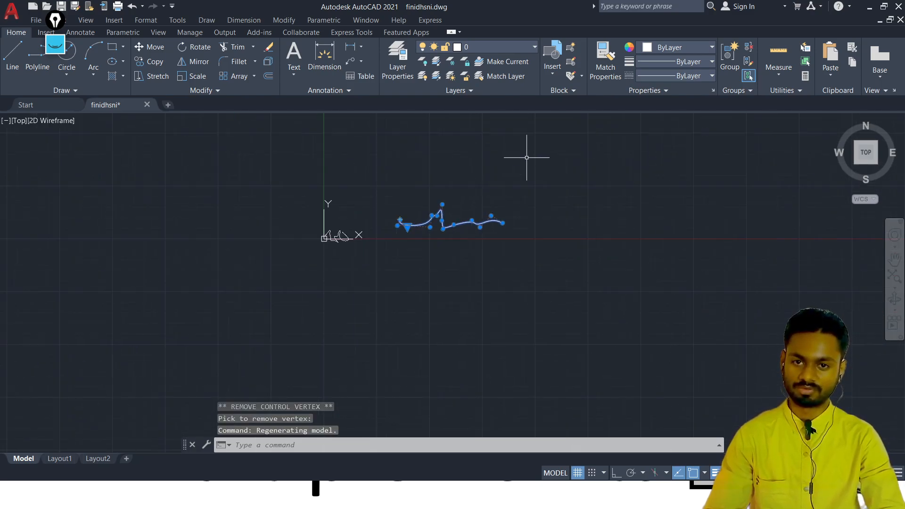
Select both splines in the drawing and erase them
click(529, 156)
click(252, 369)
key(Delete)
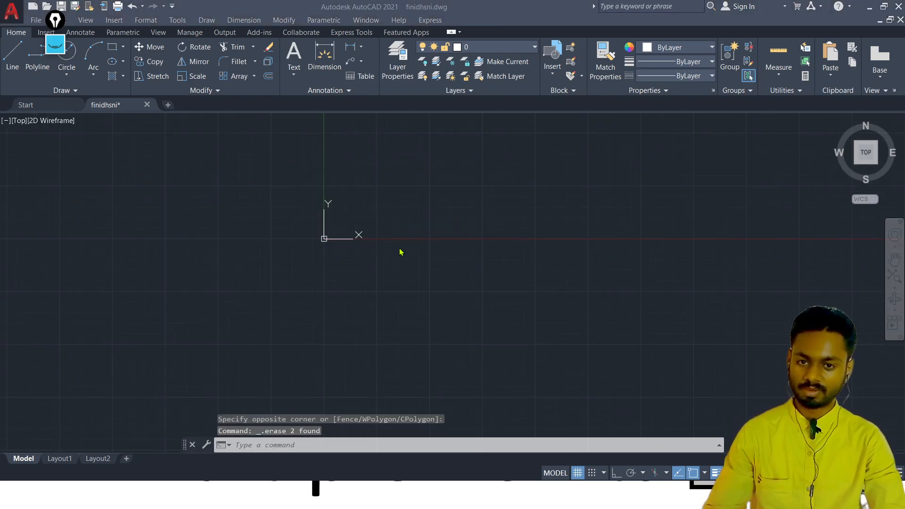
Mark the Spline topic as completed in the Lecture 07 presentation and return to the AutoCAD drawing
key(alt+Tab)
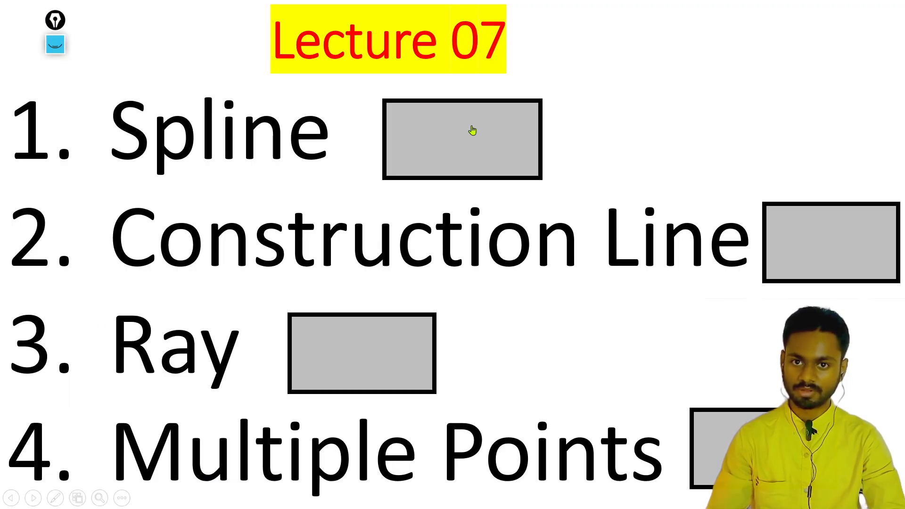
click(446, 147)
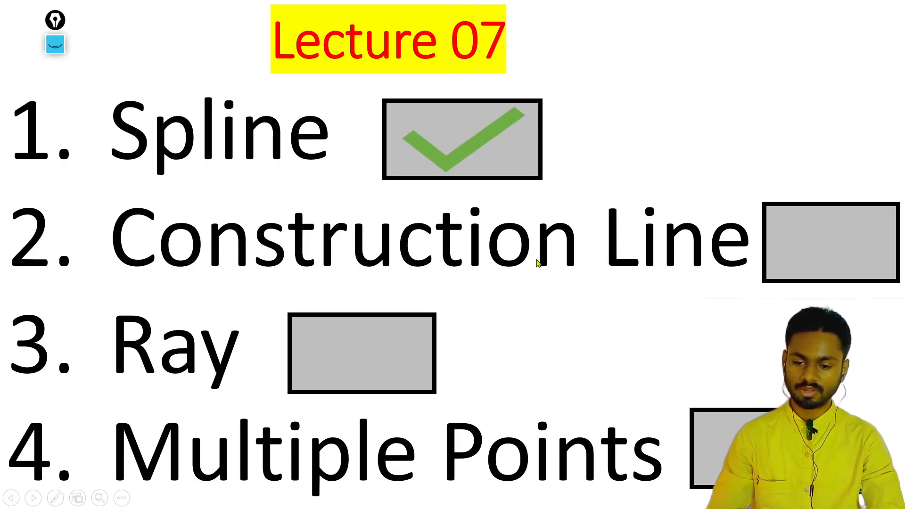
key(alt+Tab)
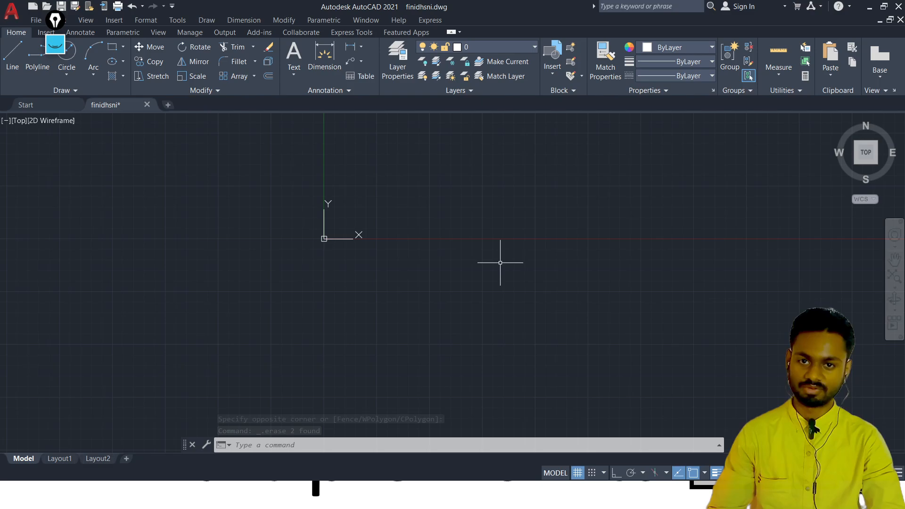
click(81, 95)
click(350, 154)
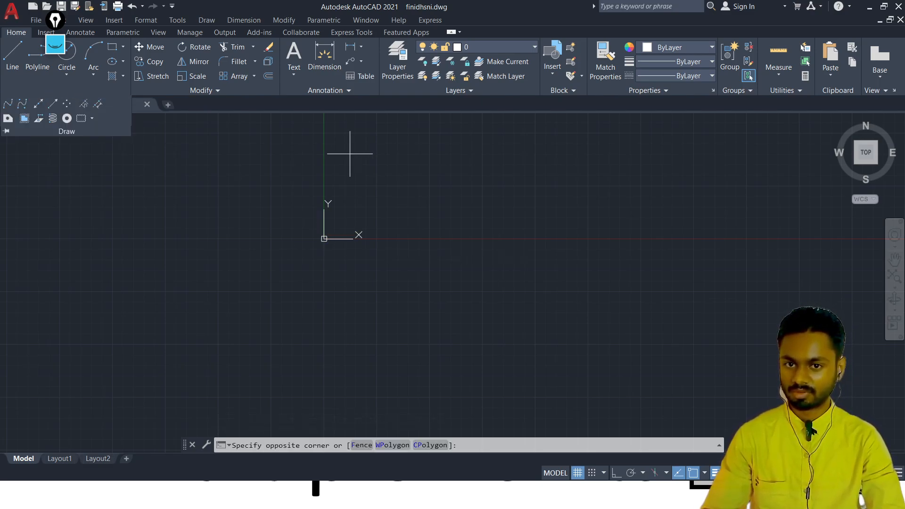
key(Escape)
click(295, 224)
click(237, 224)
Try to draw an open zigzag spline with five control vertices to the right of the origin, using the Spline command
text(s)
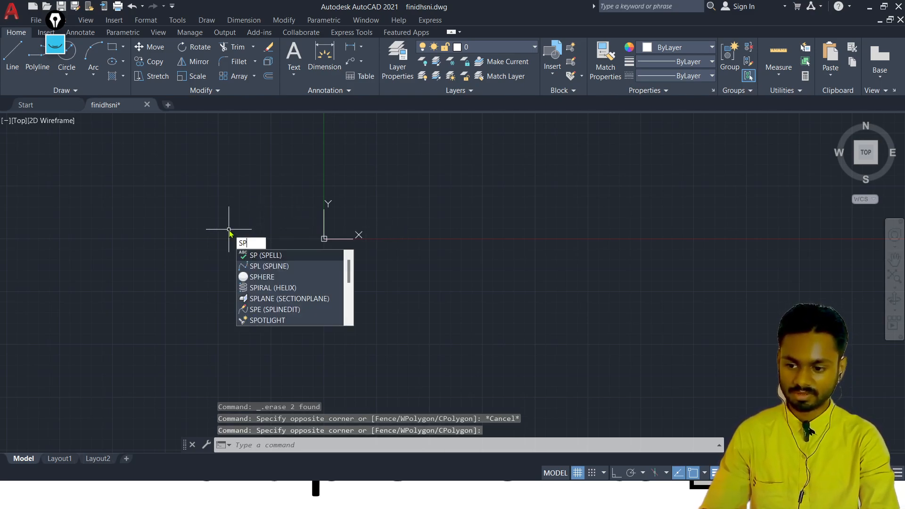
text(p)
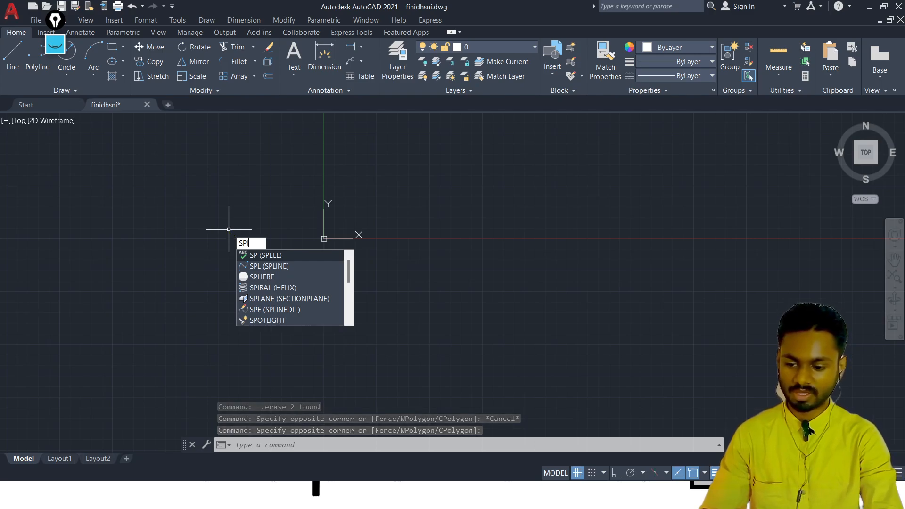
text(l)
key(Return)
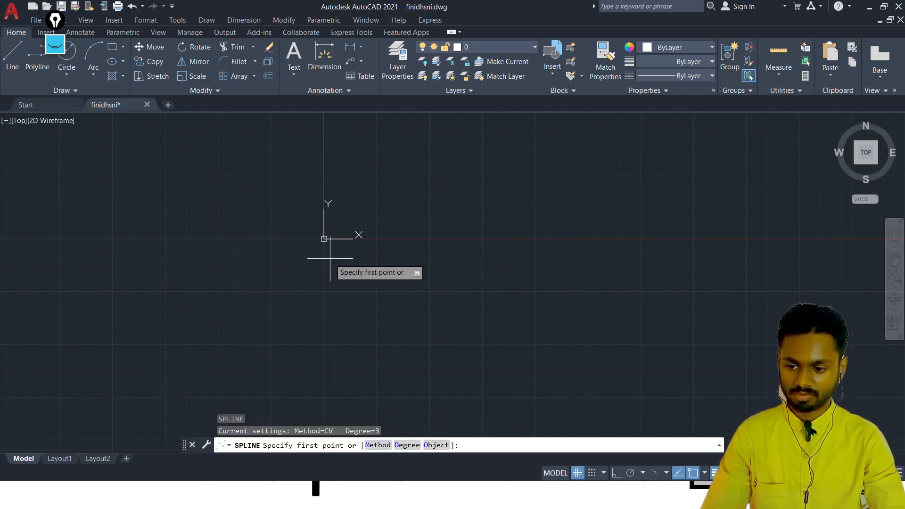
click(434, 231)
click(513, 176)
click(544, 251)
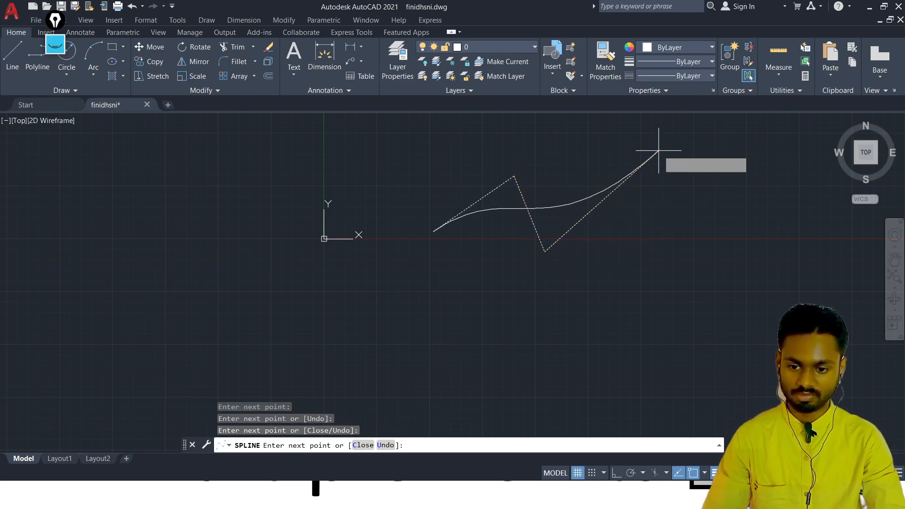
click(658, 151)
click(714, 218)
key(Escape)
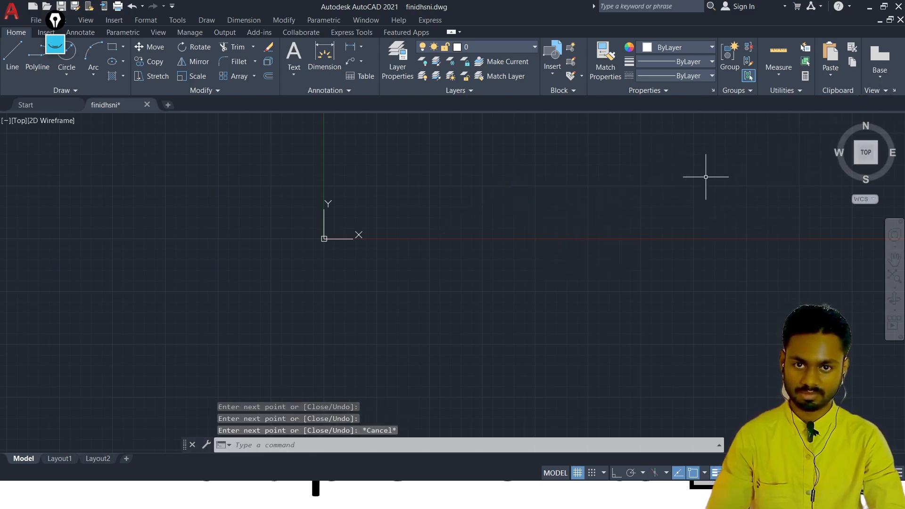
Draw a steep diagonal construction line rising to the right, through two points in the empty area right of the Y axis
mouse_move(705, 178)
middle_down()
mouse_move(471, 210)
mouse_move(48, 163)
middle_up()
click(60, 90)
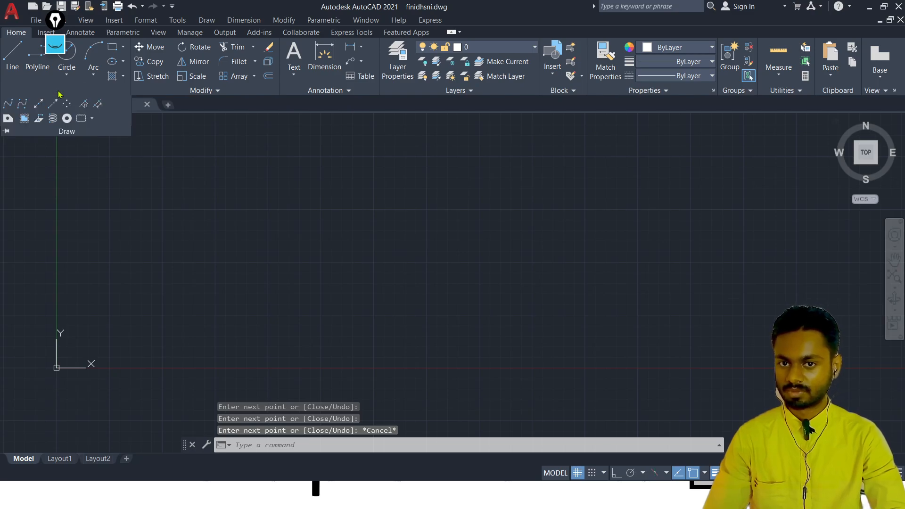
click(39, 108)
click(252, 268)
click(284, 215)
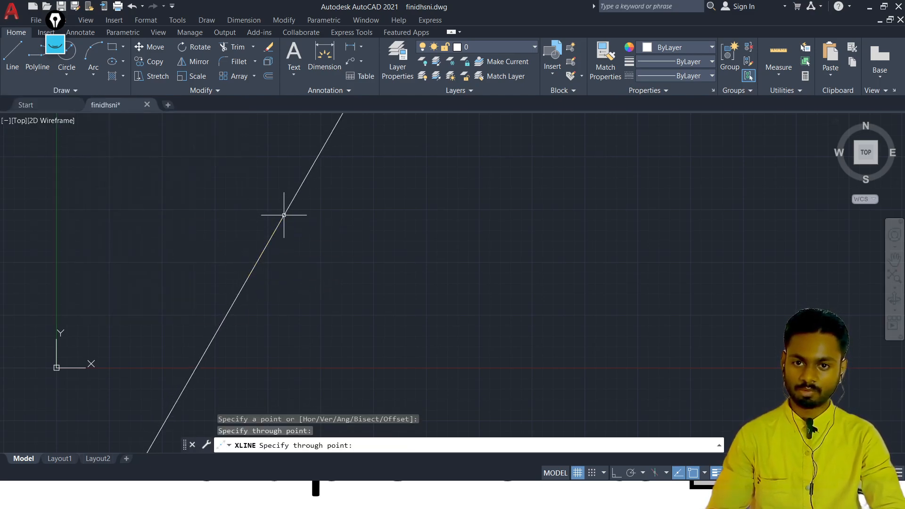
key(Escape)
Select the diagonal construction line and erase it
click(563, 287)
click(132, 314)
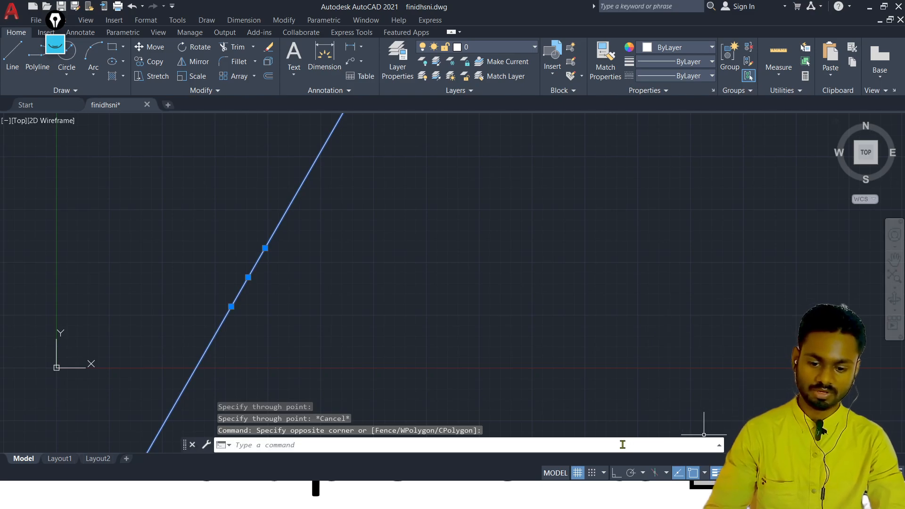
key(Delete)
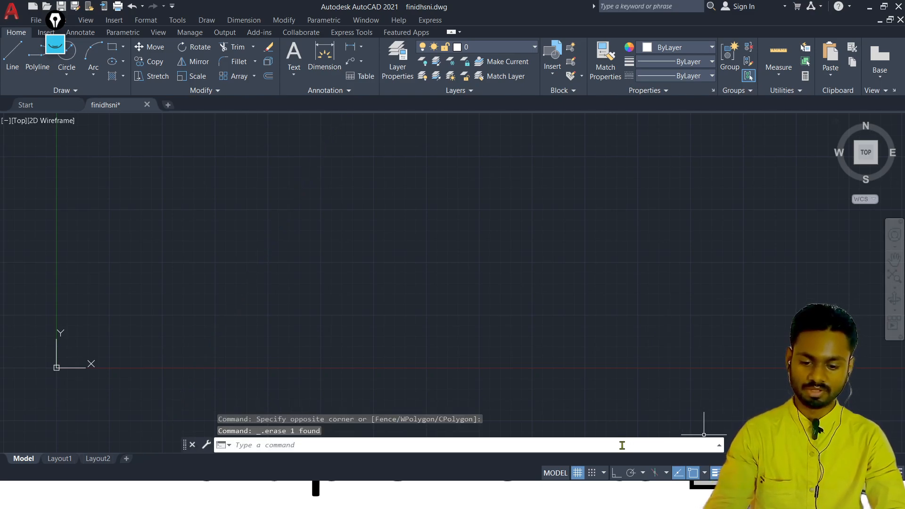
Turn on Ortho mode and draw a vertical construction line near the middle of the drawing area
click(618, 473)
text(x)
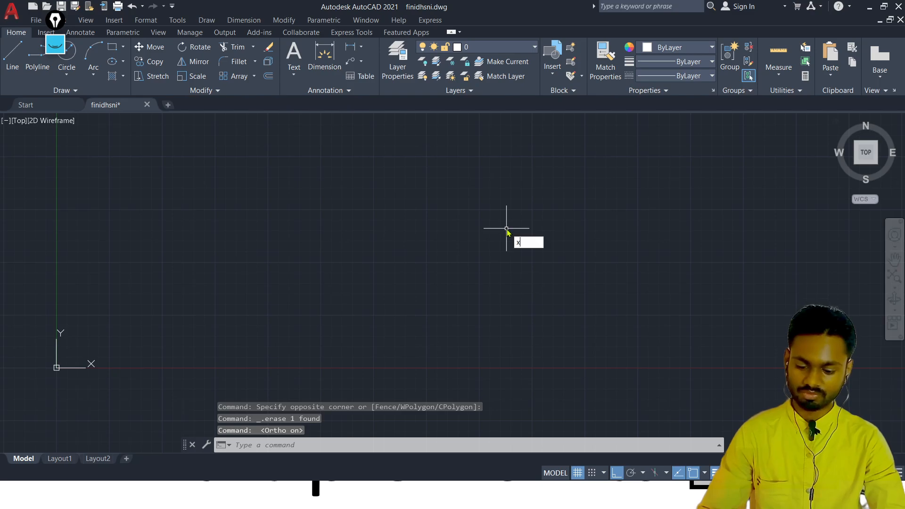
text(l)
key(Return)
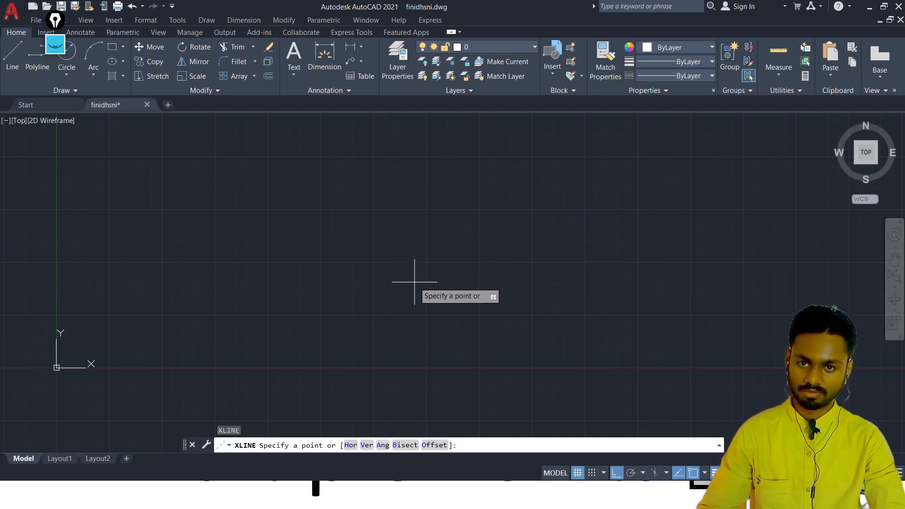
click(414, 282)
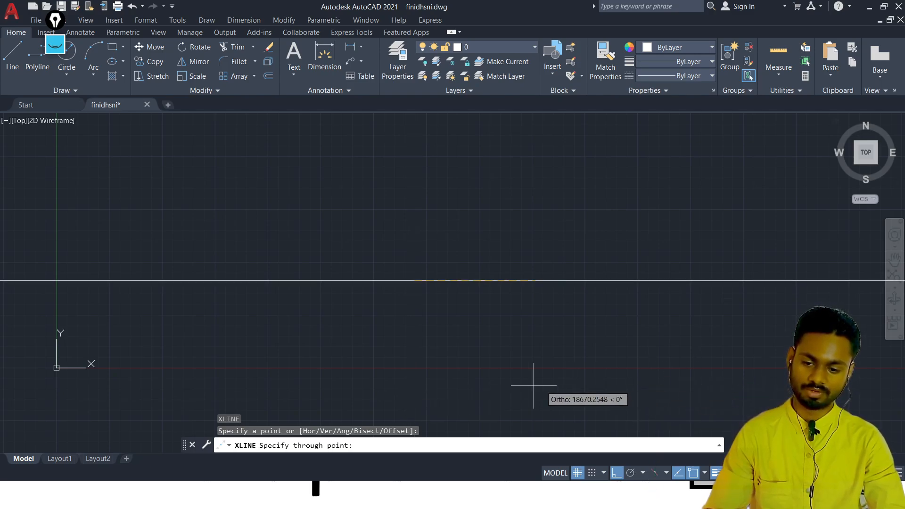
click(448, 188)
key(Escape)
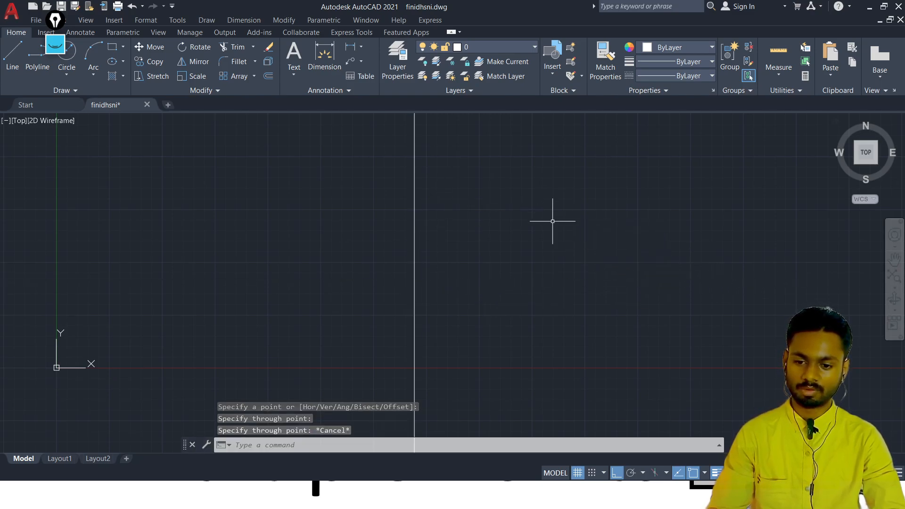
Open the recent document Drawing1 and bring its P-shaped outline with the inner square into view
click(57, 104)
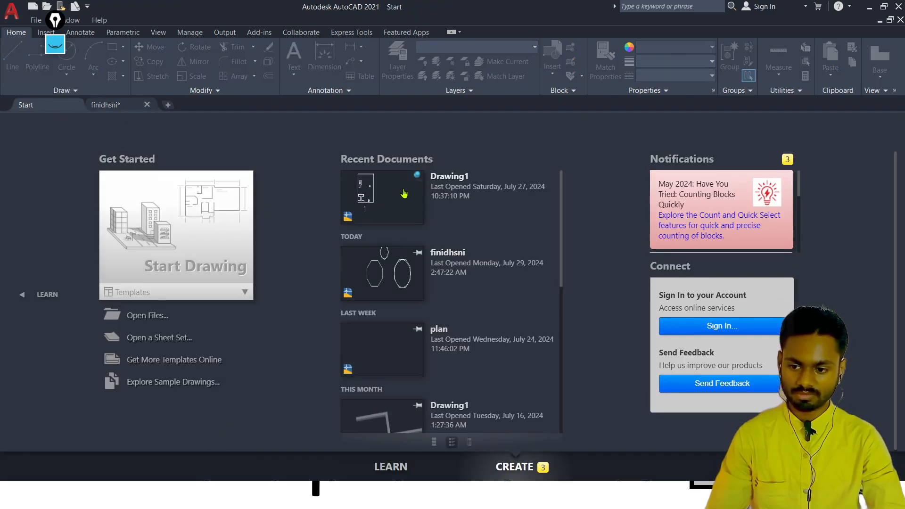
scroll(404, 193, down, 8)
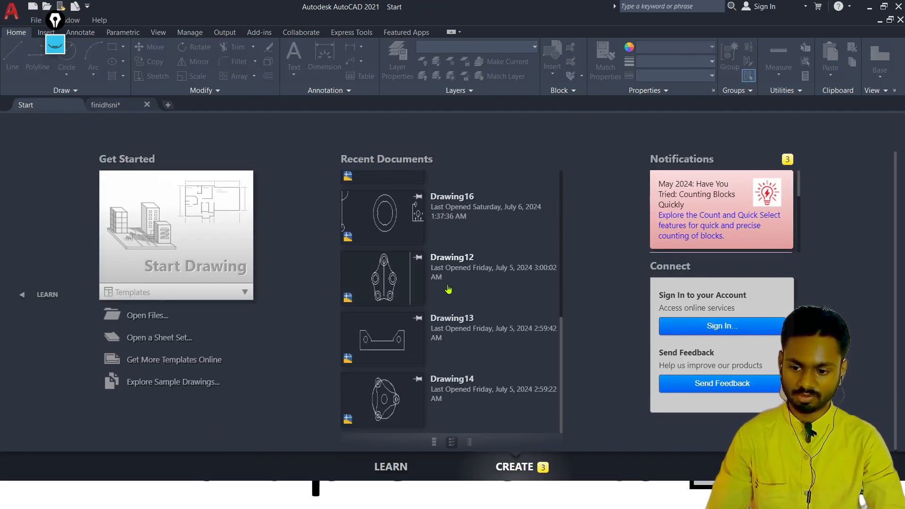
scroll(444, 297, up, 8)
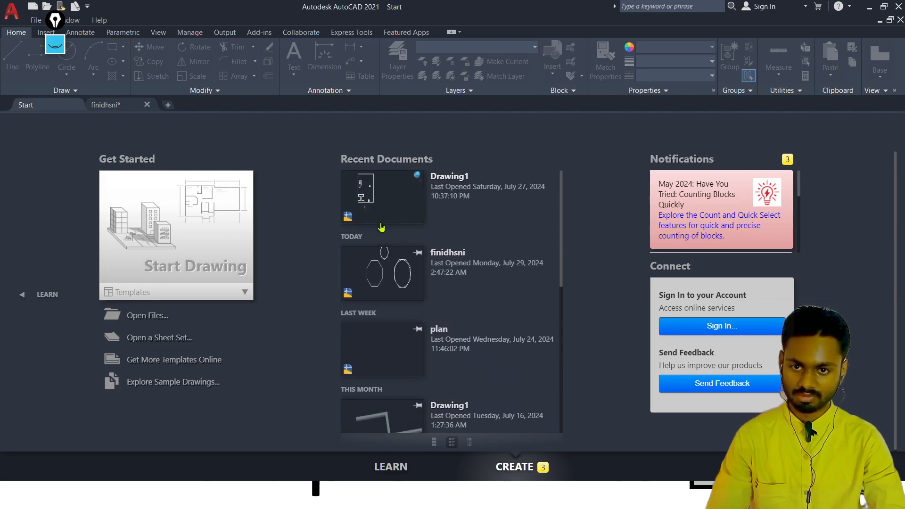
click(390, 208)
middle_drag(491, 265, 671, 254)
scroll(380, 277, up, 4)
scroll(379, 212, up, 2)
middle_drag(379, 128, 372, 443)
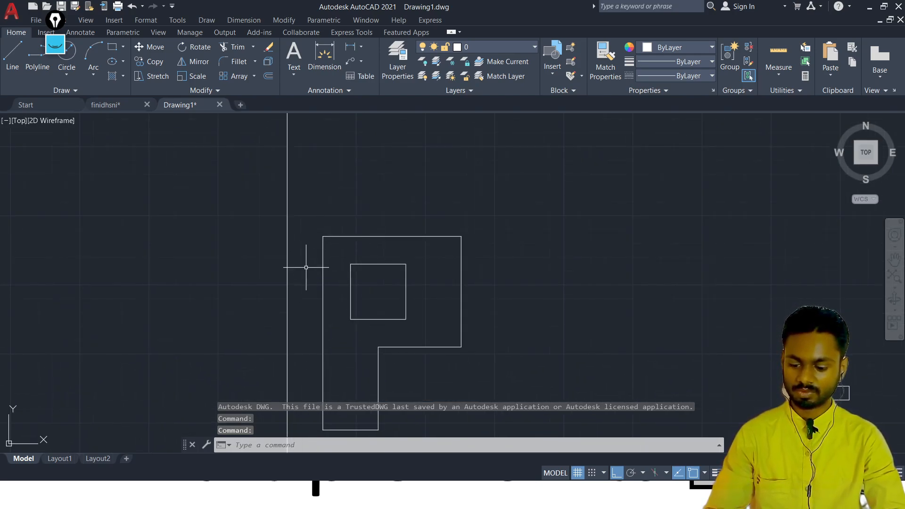
Draw vertical construction lines through the P-shaped outline's upper-left corner and the inner square's upper-left corner
key(Return)
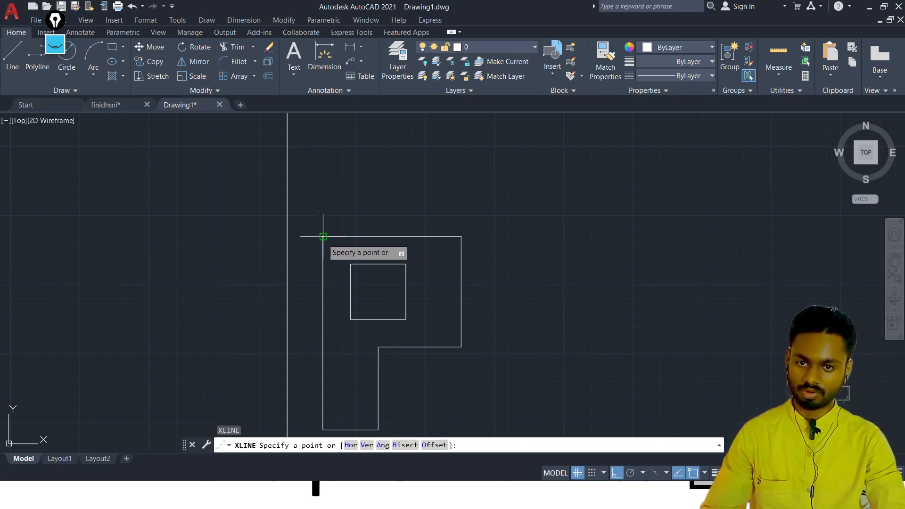
click(323, 236)
click(323, 302)
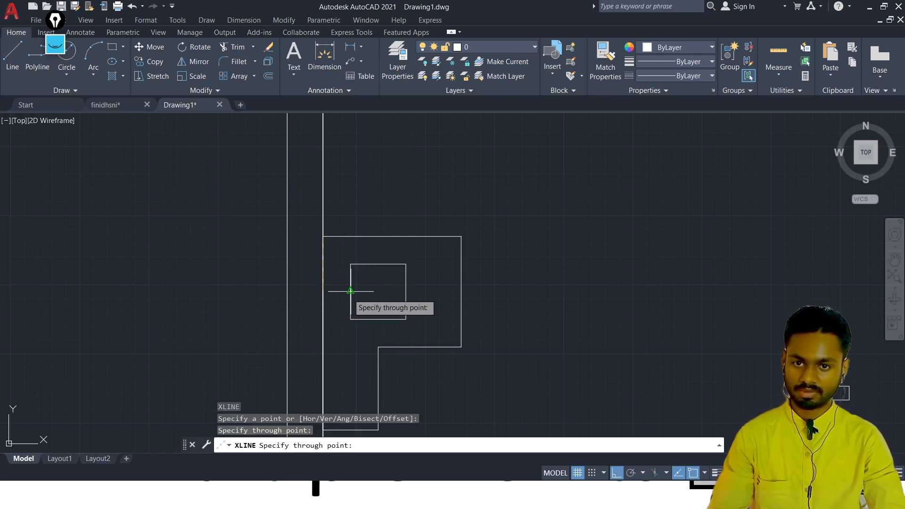
key(Escape)
key(Return)
click(350, 264)
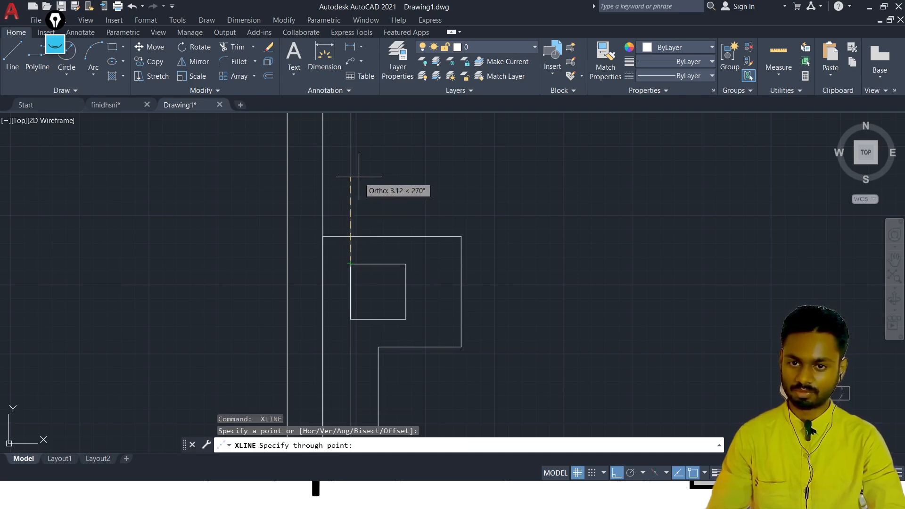
click(364, 188)
key(Escape)
Draw vertical construction lines through the inner square's upper-right corner and the P-shaped outline's upper-right corner
key(Return)
click(406, 264)
click(421, 158)
key(Escape)
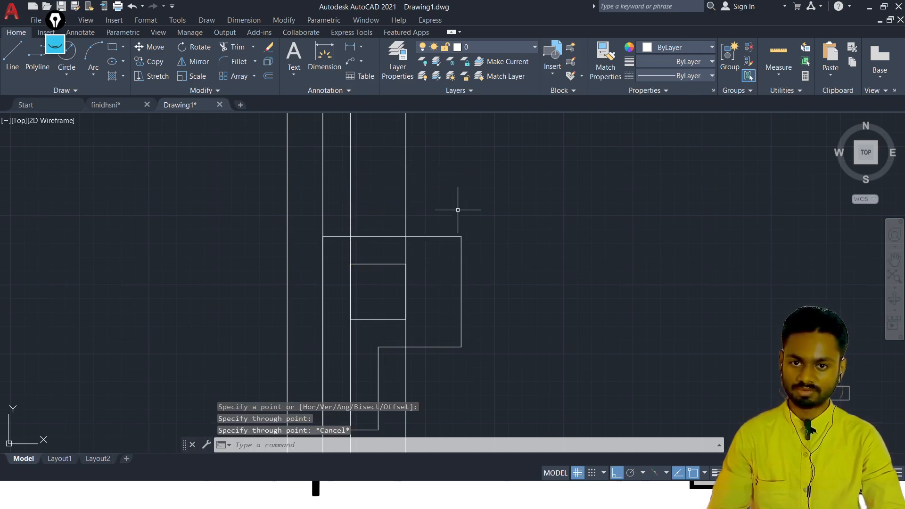
key(Return)
click(461, 236)
click(474, 175)
key(Escape)
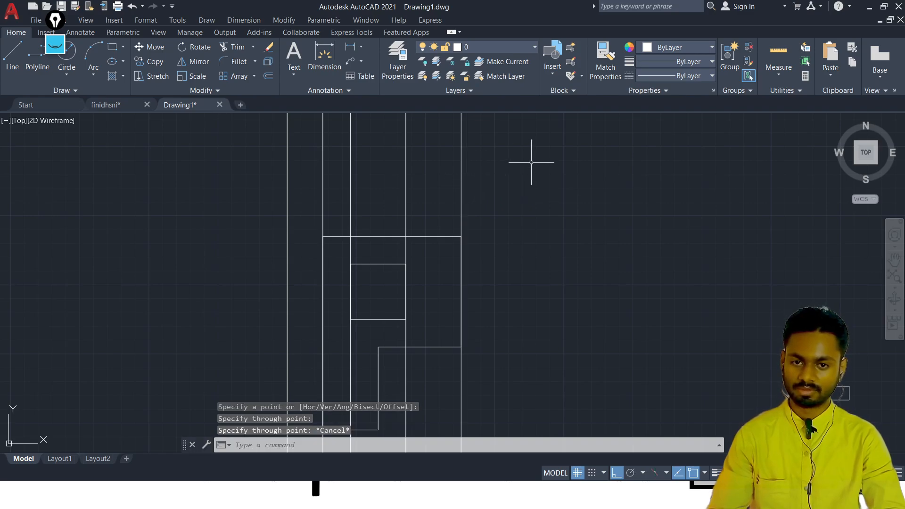
Draw a horizontal line above the rectangular frame, joining the two outermost vertical construction lines
scroll(531, 162, down, 3)
middle_drag(531, 162, 481, 316)
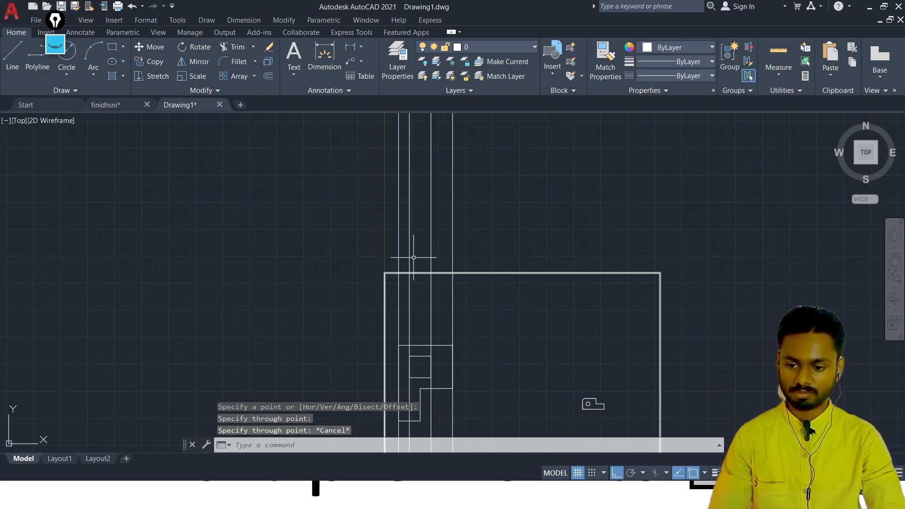
text(l)
key(Return)
click(399, 213)
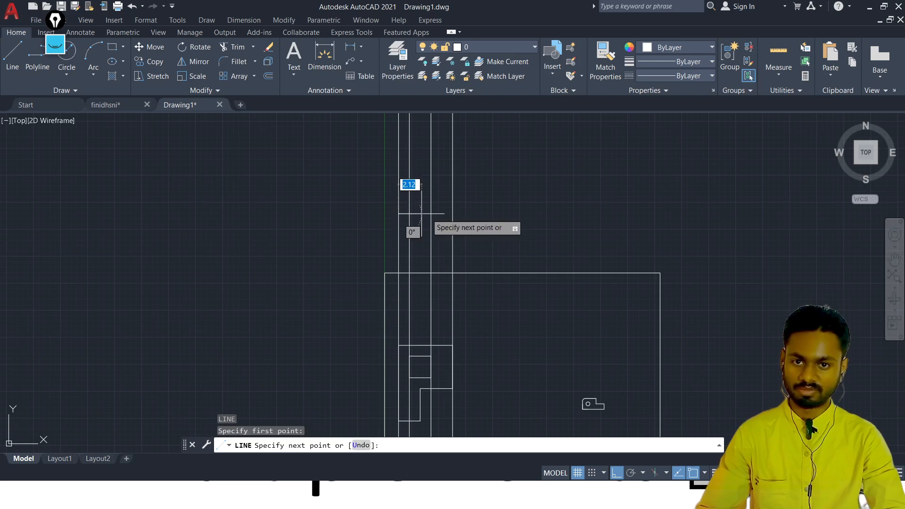
click(451, 214)
key(Escape)
Erase the four vertical construction lines and the horizontal line between them
scroll(415, 218, up, 4)
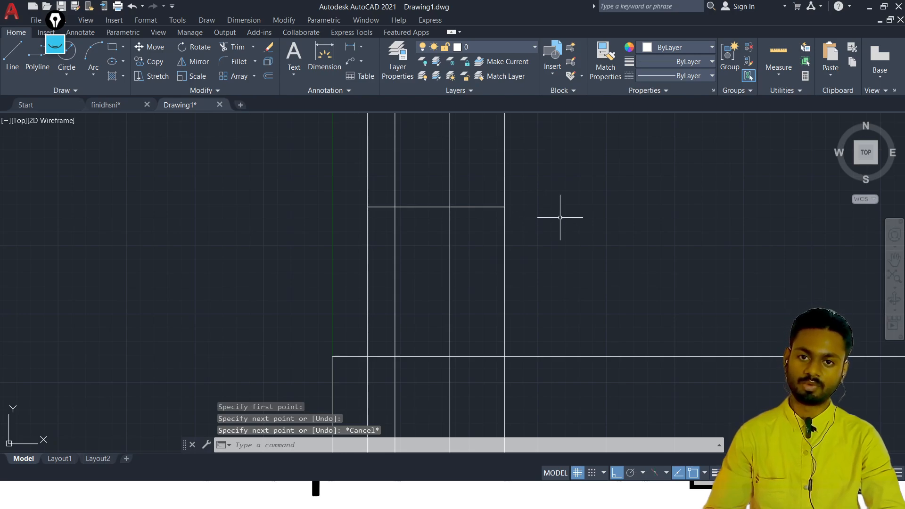
middle_drag(519, 184, 507, 283)
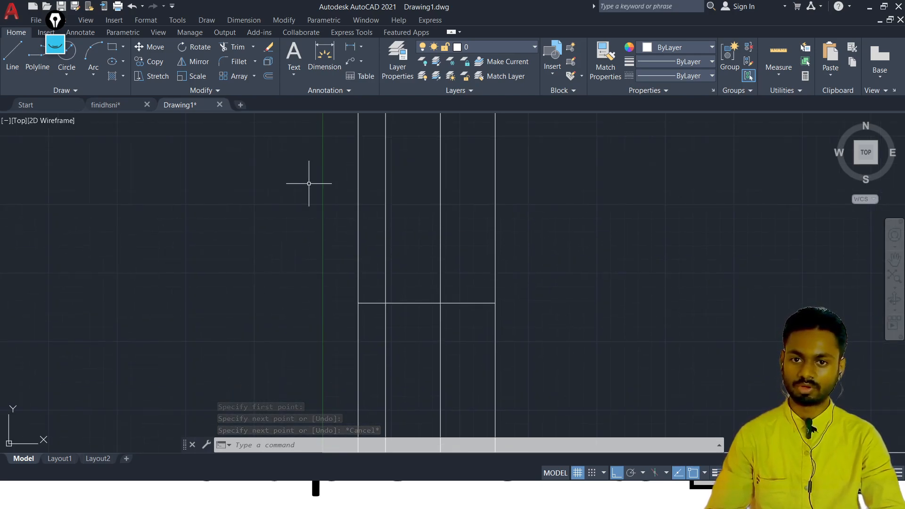
click(616, 192)
click(262, 257)
key(Delete)
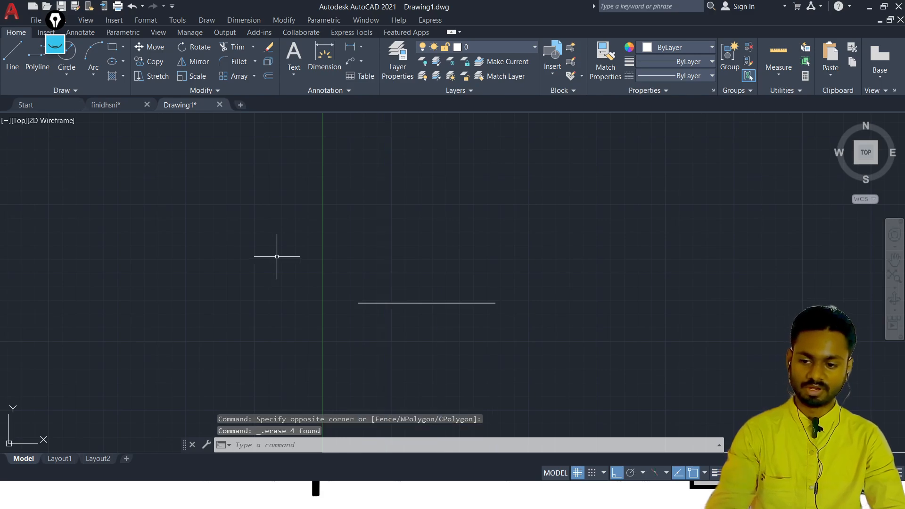
click(479, 259)
click(403, 335)
key(Delete)
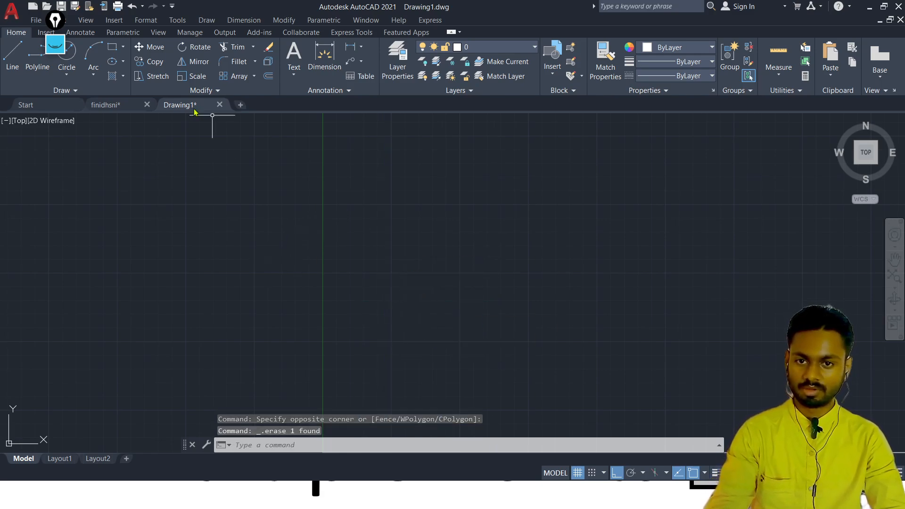
click(80, 93)
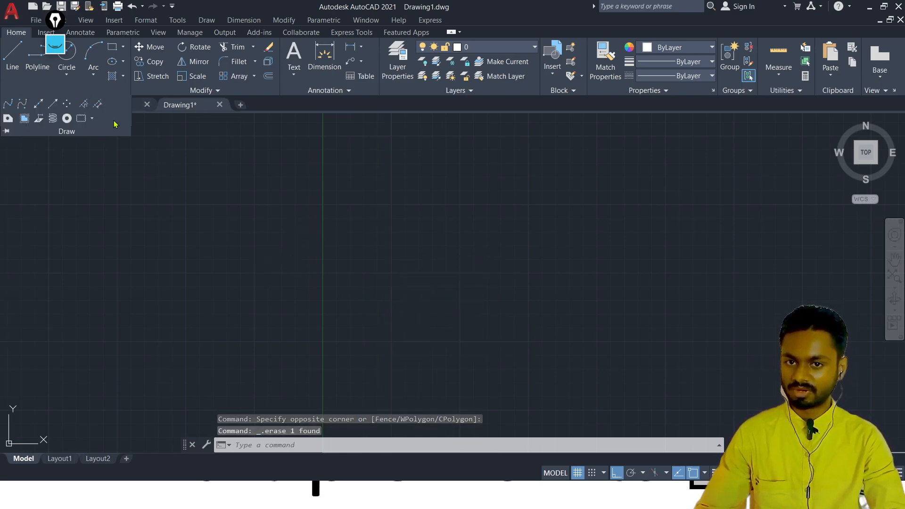
click(54, 106)
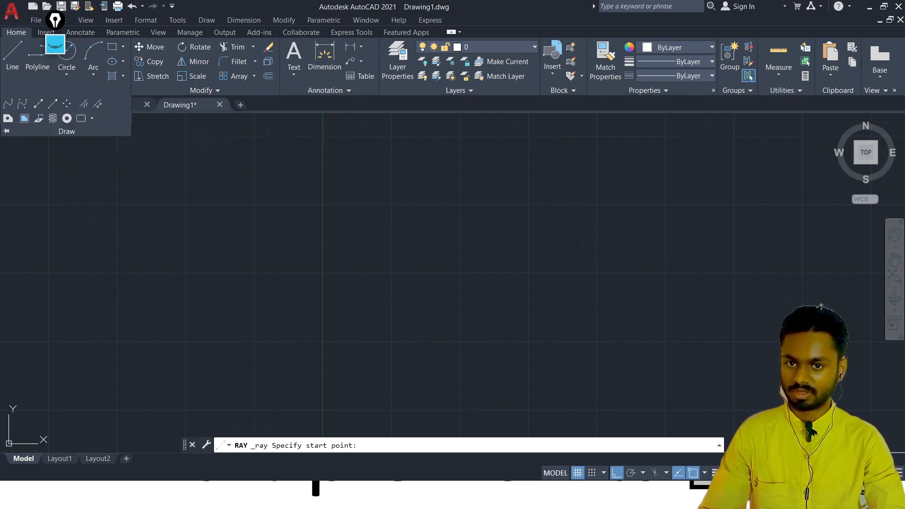
key(Escape)
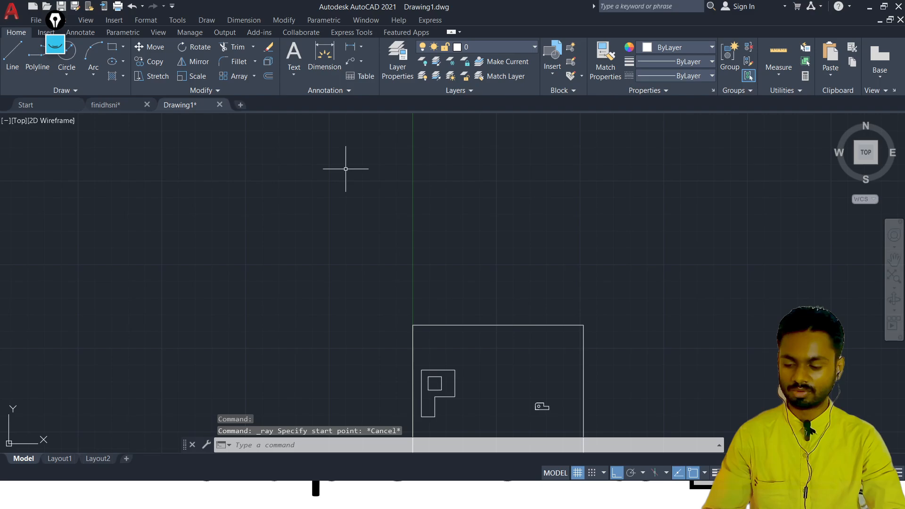
Draw a vertical construction line through the small bracket part in the frame's right half
text(xl)
key(Return)
click(542, 408)
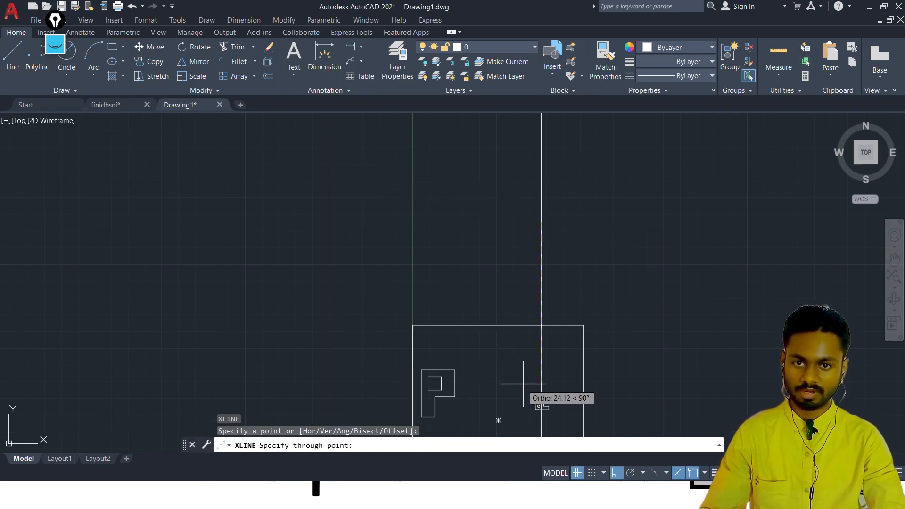
click(541, 364)
scroll(542, 295, down, 10)
key(Escape)
Examine how far the vertical construction line extends across the drawing, using Zoom All and different zoom levels
scroll(553, 173, down, 5)
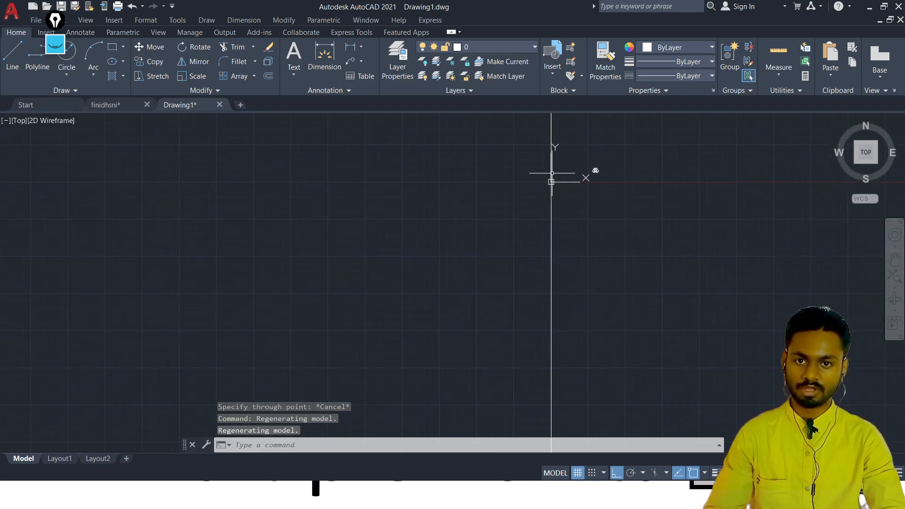
scroll(552, 173, up, 10)
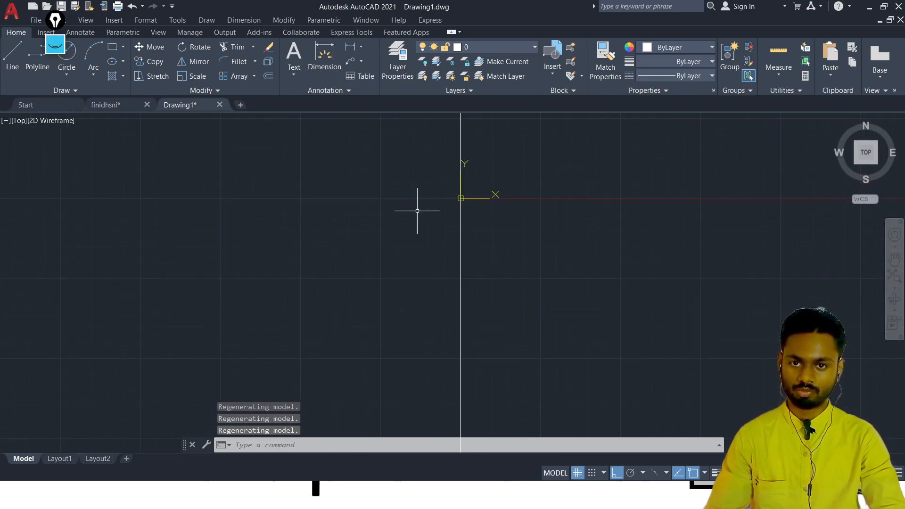
scroll(416, 210, up, 10)
text(z)
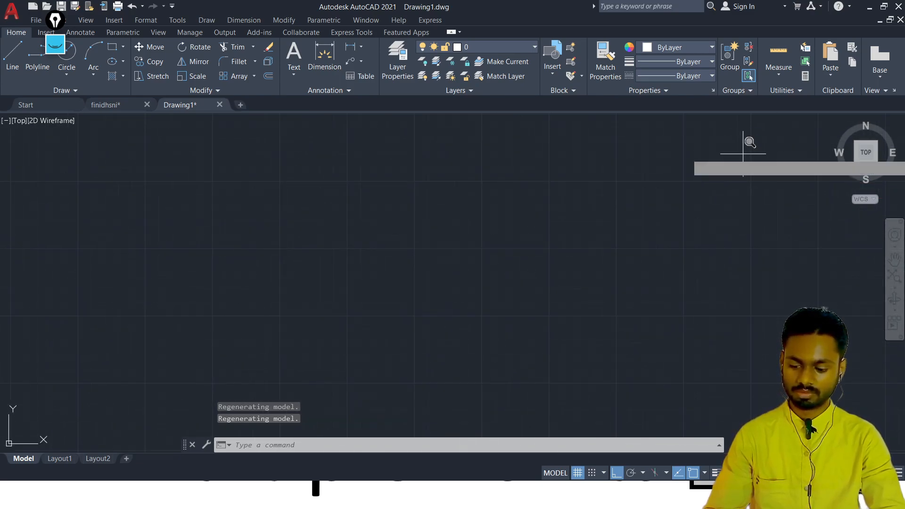
key(Return)
text(a)
key(Return)
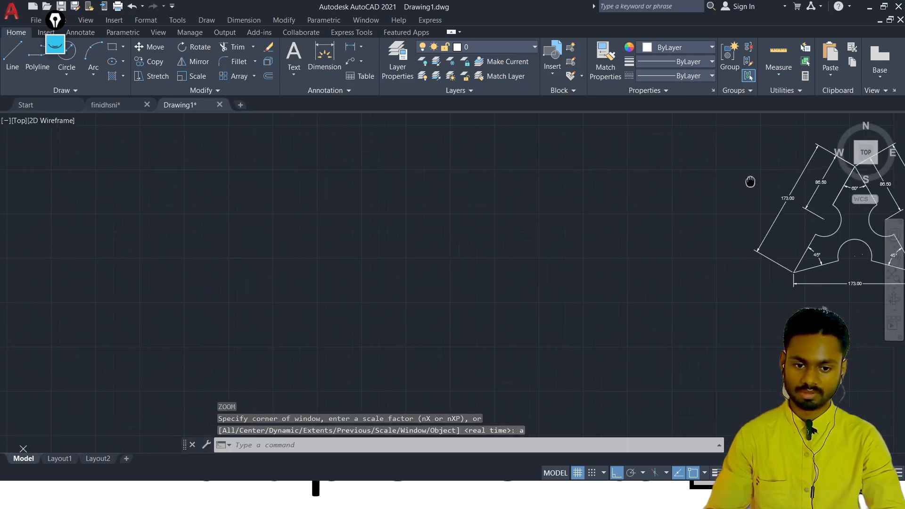
scroll(345, 300, down, 6)
scroll(345, 299, down, 10)
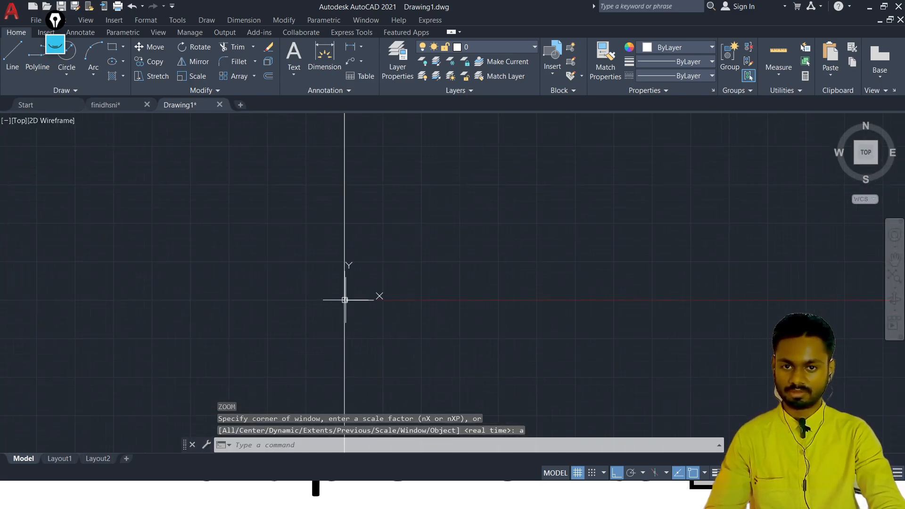
scroll(342, 300, up, 5)
scroll(375, 308, up, 11)
middle_drag(115, 360, 283, 311)
scroll(224, 324, up, 14)
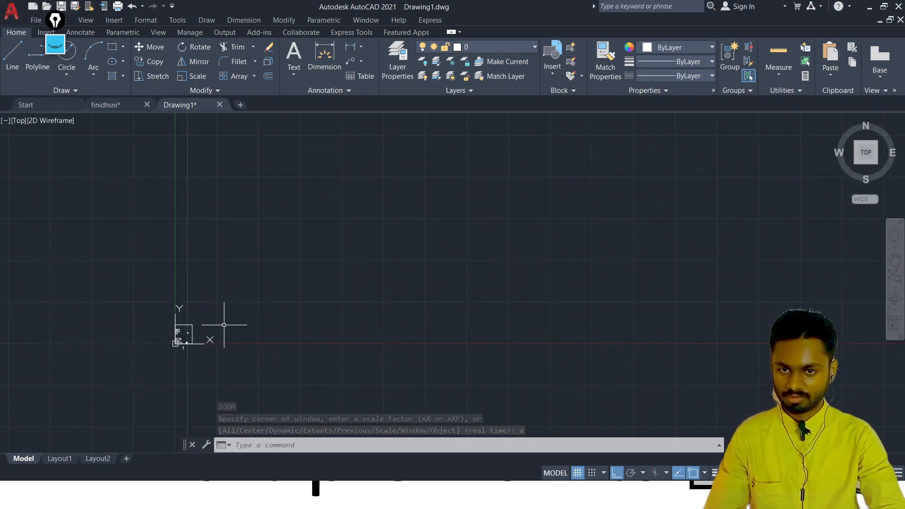
scroll(245, 195, up, 2)
middle_drag(305, 195, 395, 214)
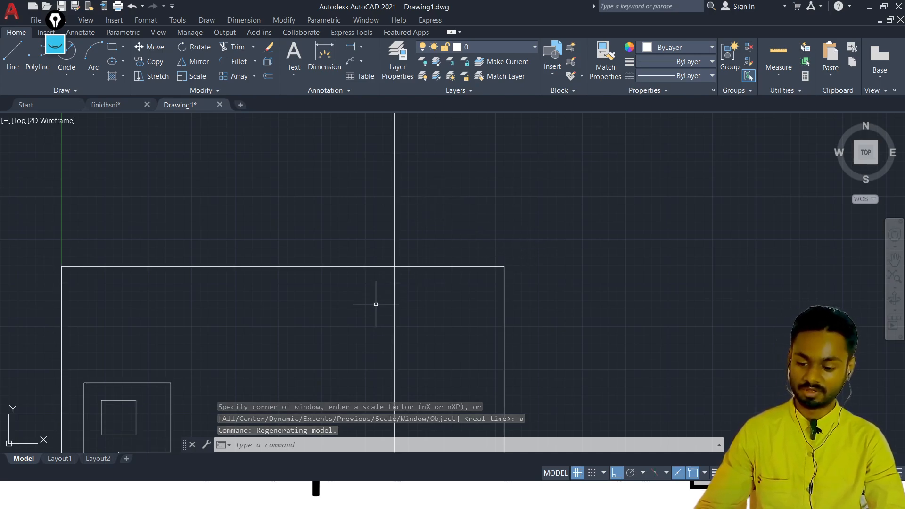
Trim away the part of the vertical construction line that runs inside the rectangular frame
text(tr)
key(Return)
drag(441, 300, 399, 333)
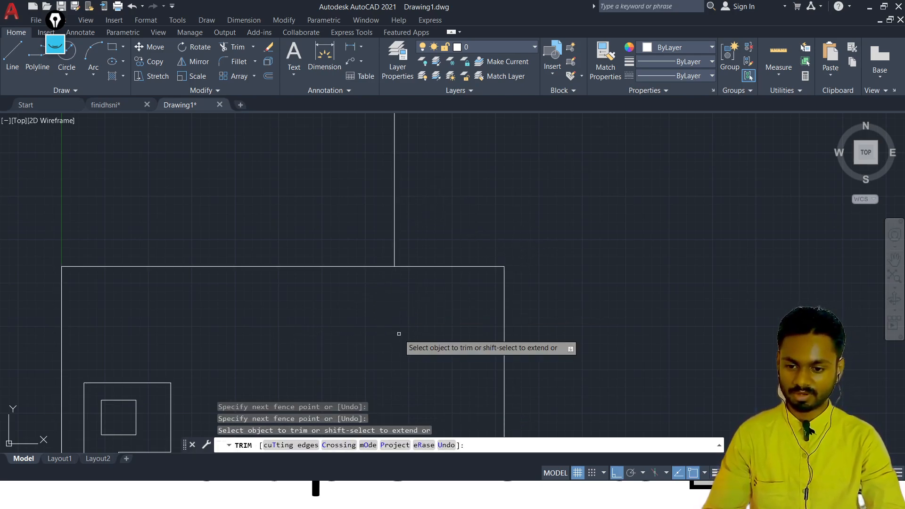
key(Escape)
Erase the remaining construction line pieces below and above the rectangular frame
scroll(446, 242, down, 8)
click(472, 357)
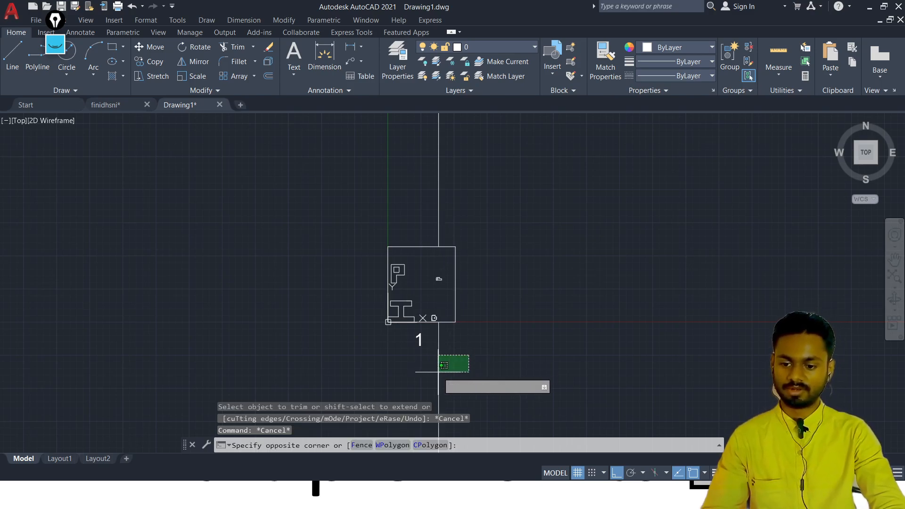
click(438, 369)
key(Delete)
scroll(438, 247, up, 6)
middle_drag(399, 271, 489, 255)
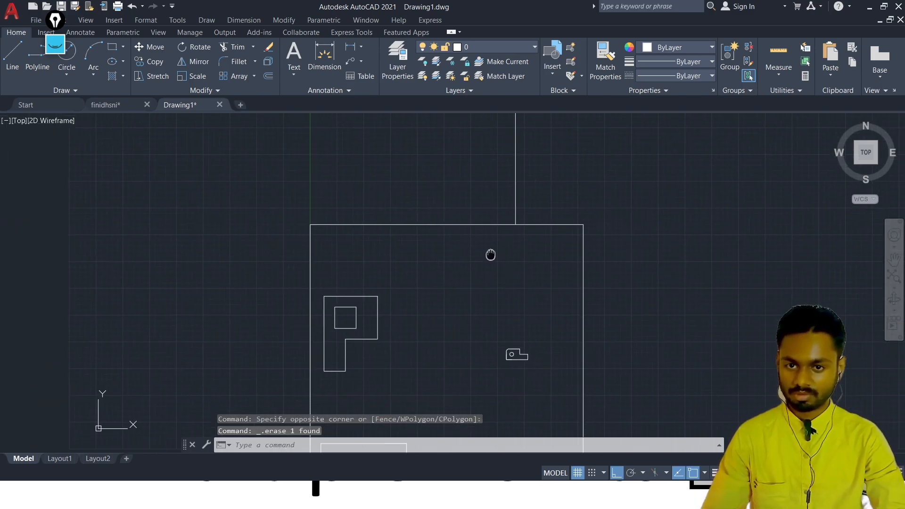
click(601, 116)
click(399, 194)
key(Delete)
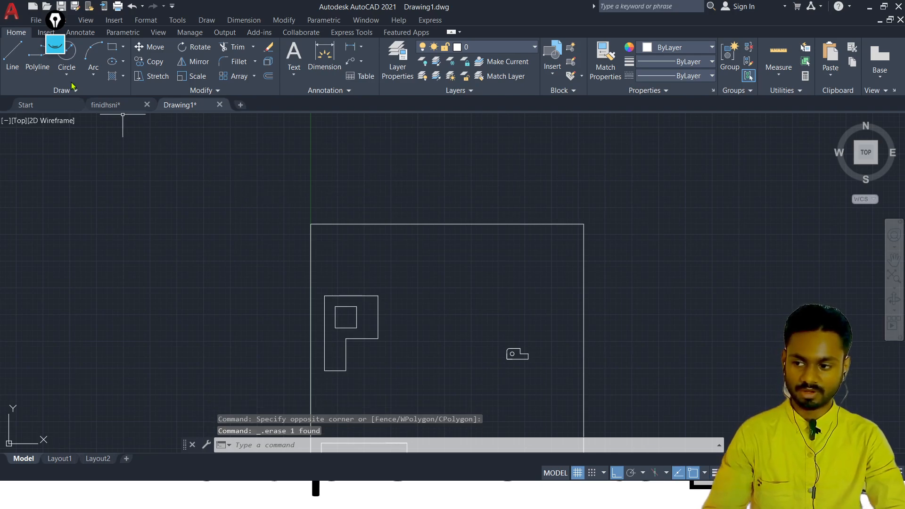
Draw a horizontal ray starting at the P-shaped part's upper-left corner and running rightward past the frame
click(71, 90)
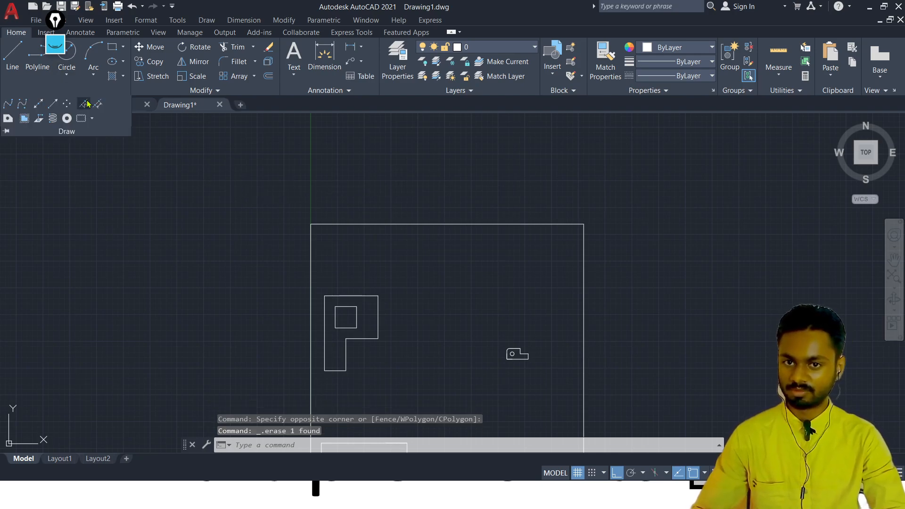
click(53, 105)
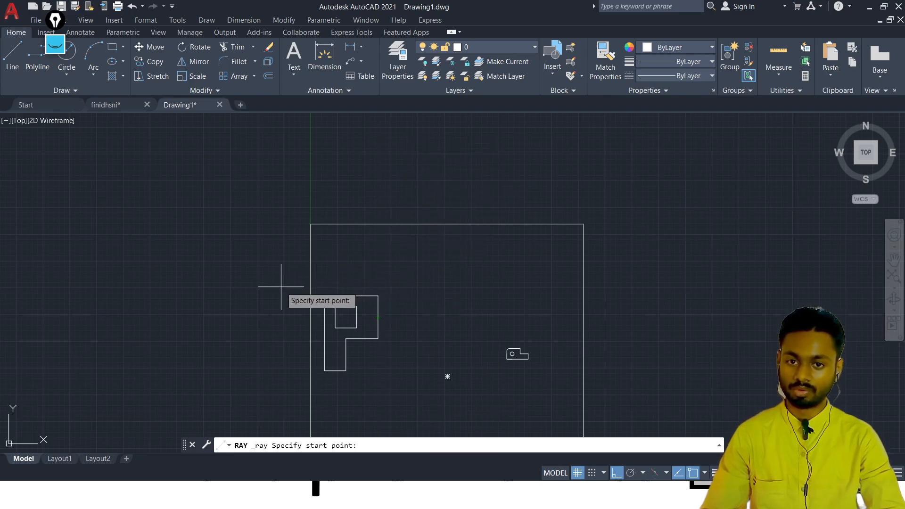
click(324, 295)
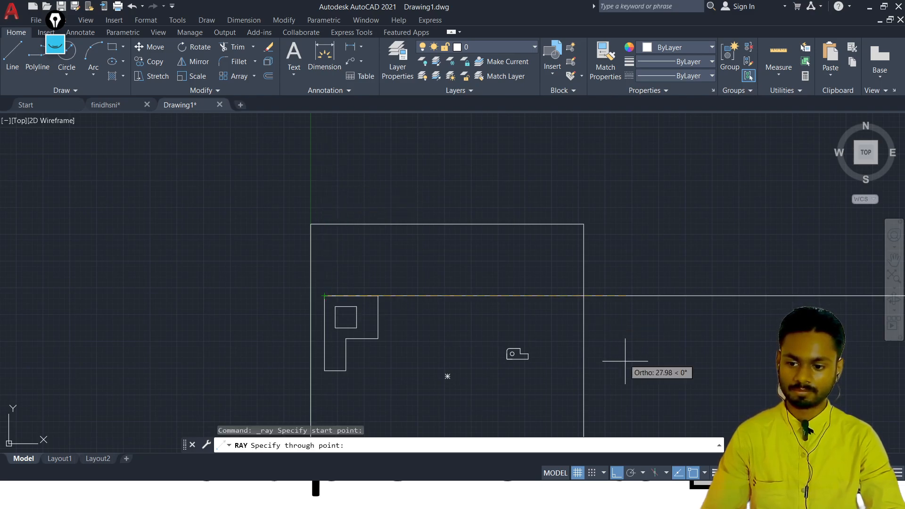
scroll(369, 145, down, 3)
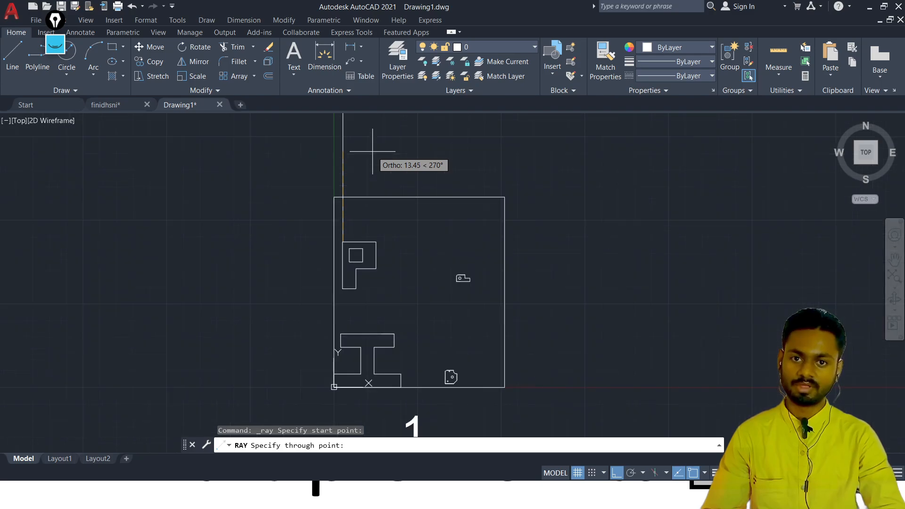
middle_drag(369, 146, 384, 240)
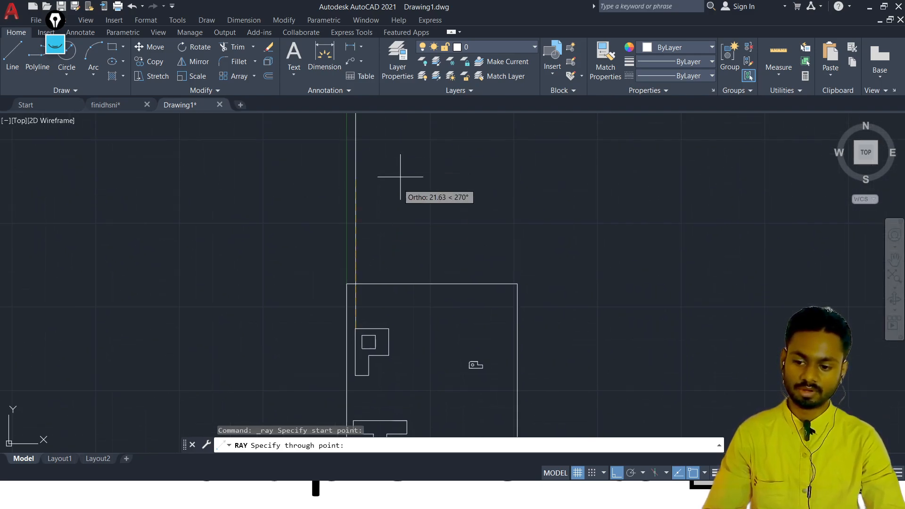
click(613, 323)
key(Escape)
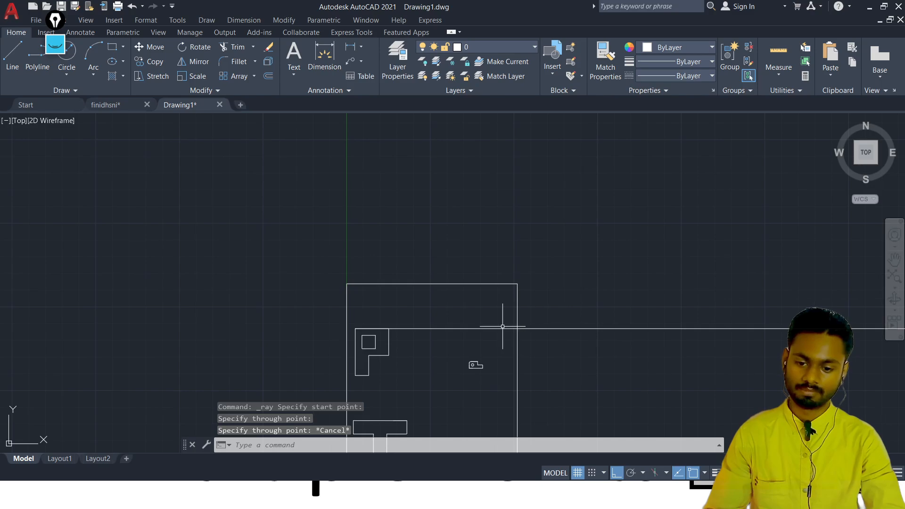
scroll(354, 334, up, 4)
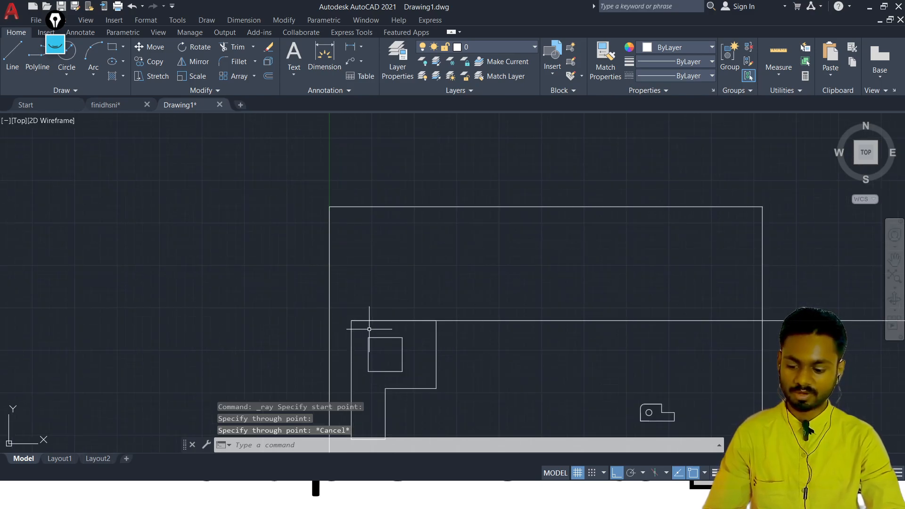
text(xl)
key(Return)
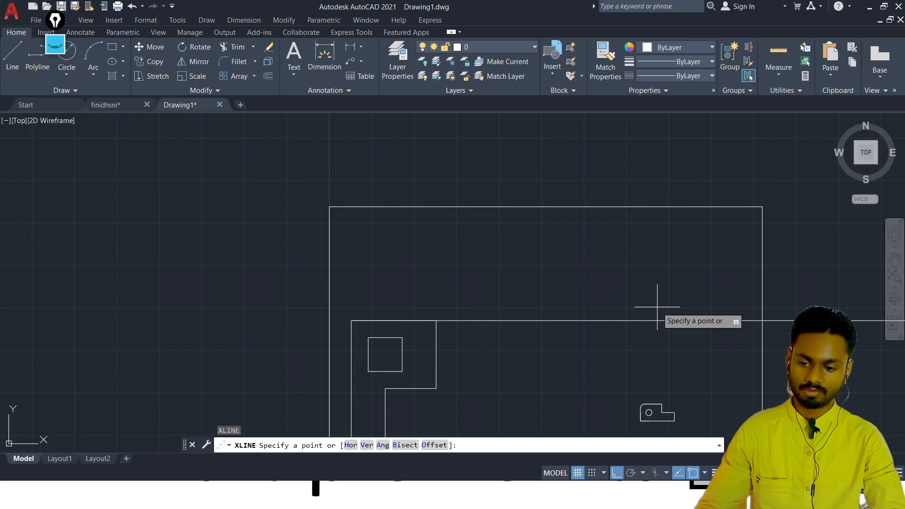
key(Escape)
Erase the horizontal ray that starts at the P-shaped part's upper-left corner
click(652, 283)
click(572, 359)
key(Delete)
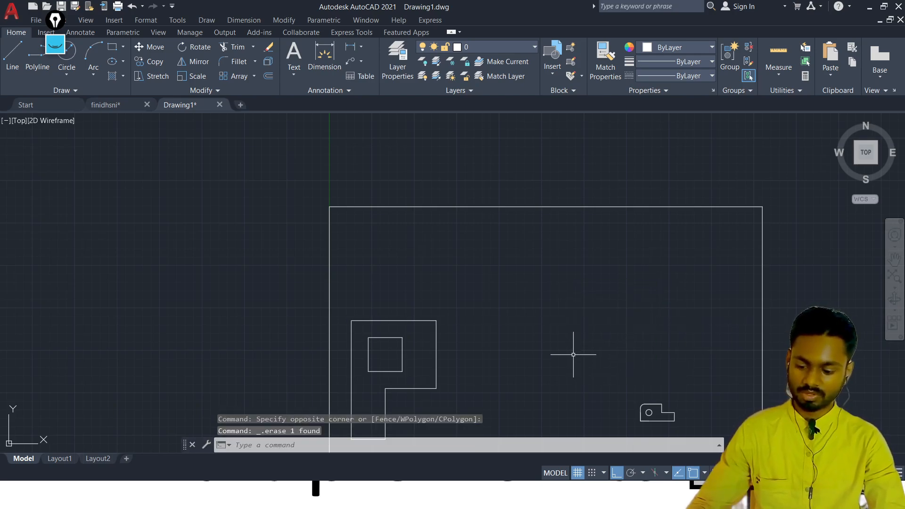
Draw a horizontal construction line through the upper-left corner of the P-shaped part
text(xl)
key(Return)
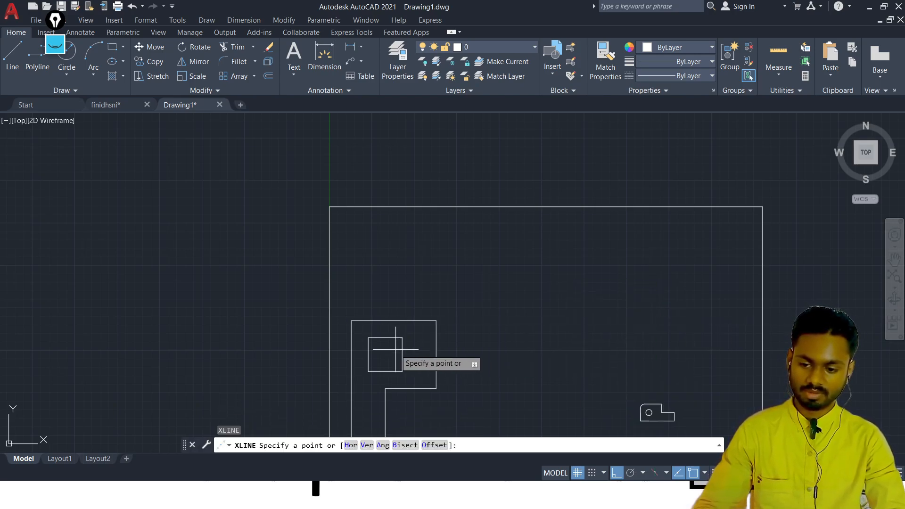
click(352, 320)
click(522, 253)
key(Escape)
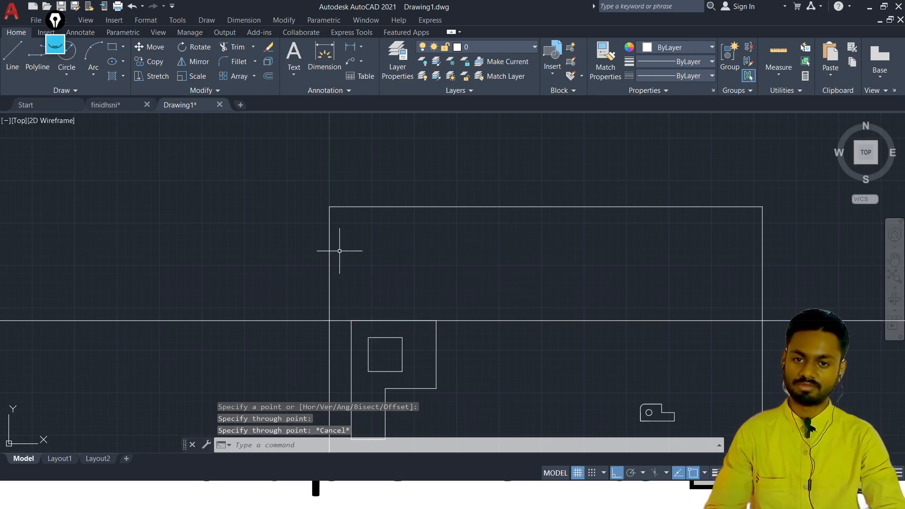
click(66, 90)
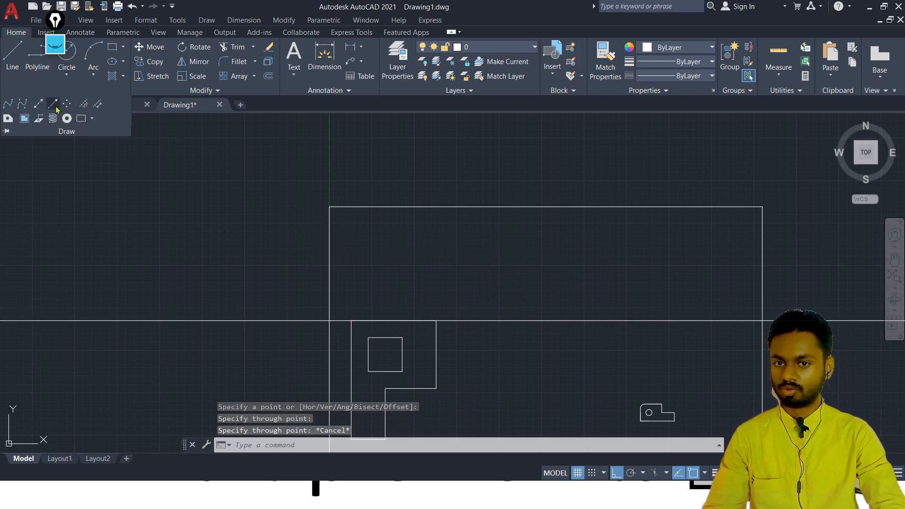
key(Escape)
key(Escape)
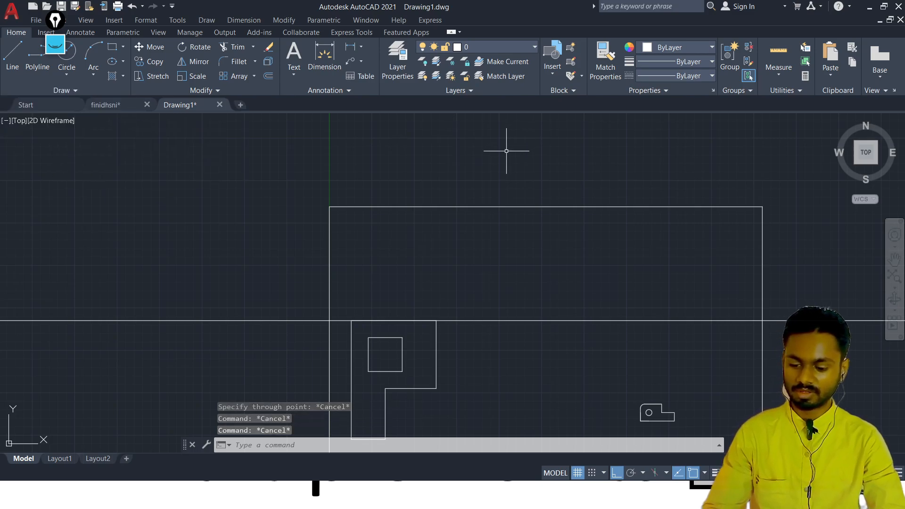
text(Ray)
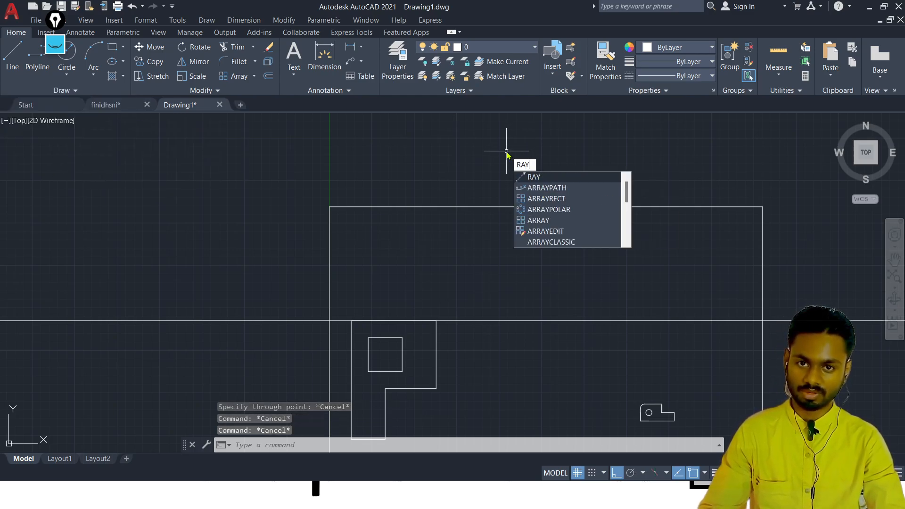
key(Escape)
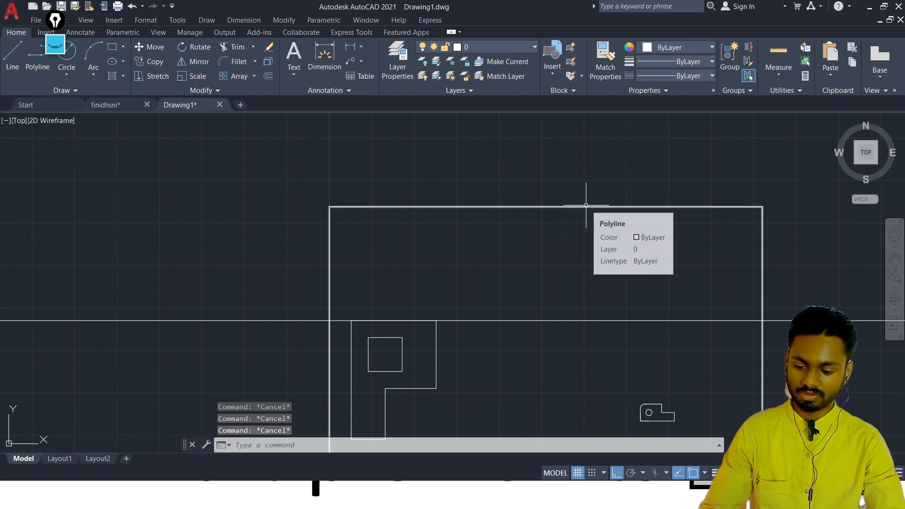
text(RA)
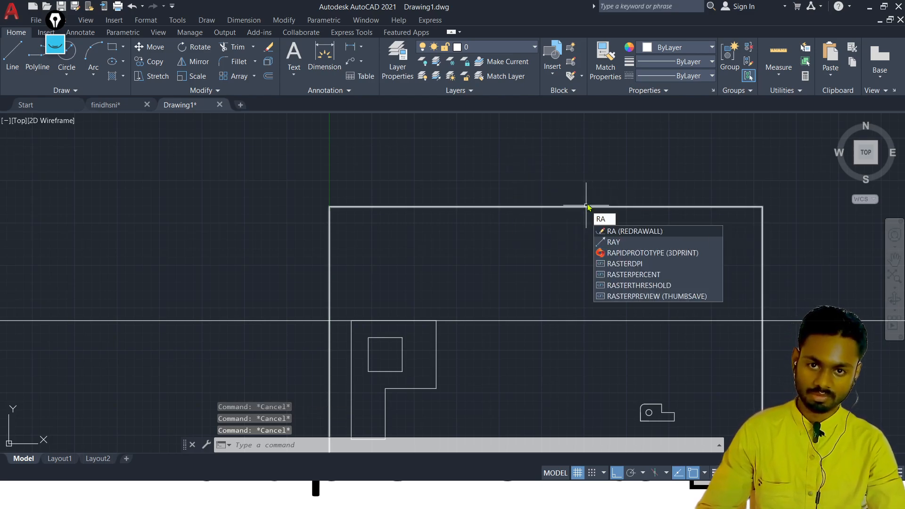
text(Y)
key(Escape)
key(Escape)
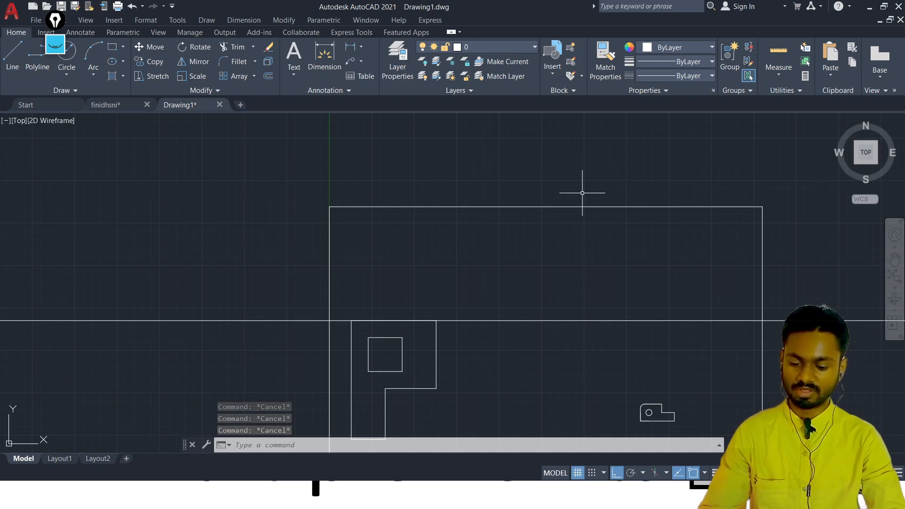
Draw a vertical construction line through the upper-left corner of the rectangular frame
text(XL)
key(Return)
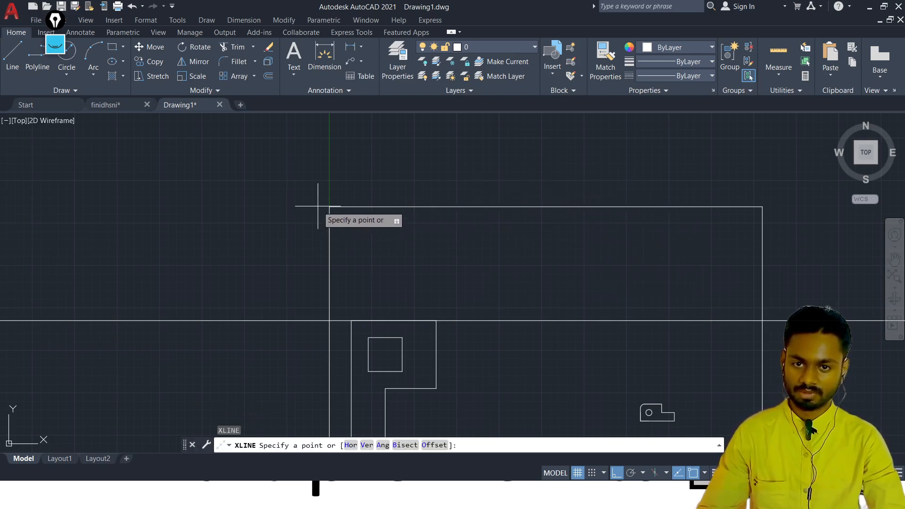
click(329, 206)
key(Escape)
Erase the vertical construction line at the frame's corner and the horizontal one along the P-shaped part's top edge
click(395, 150)
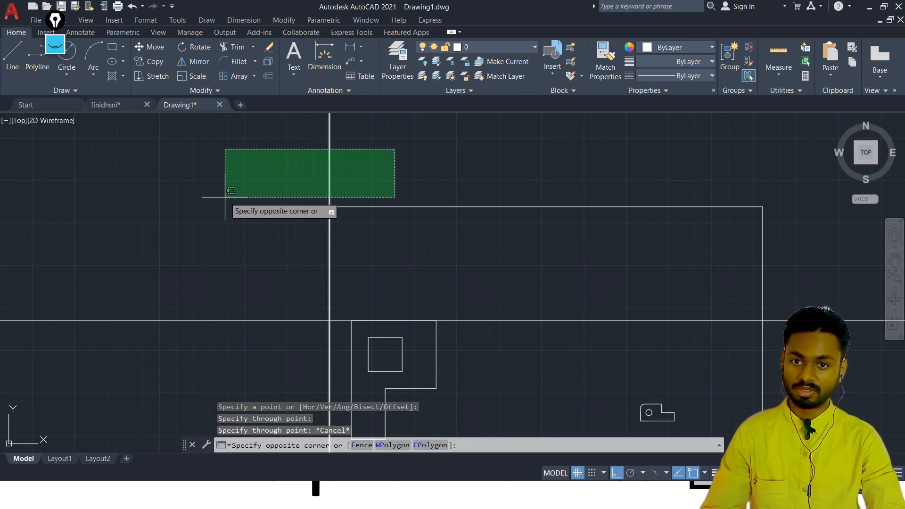
click(225, 197)
key(Delete)
click(274, 213)
click(205, 350)
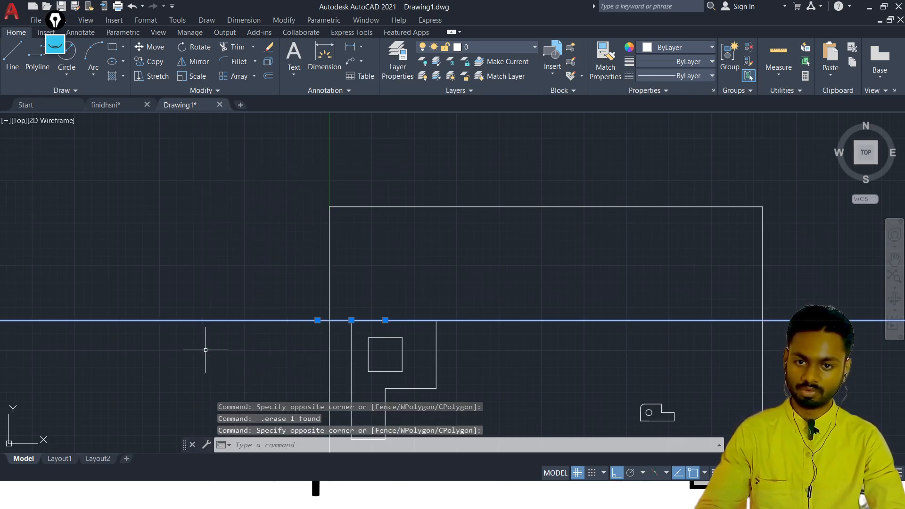
key(Delete)
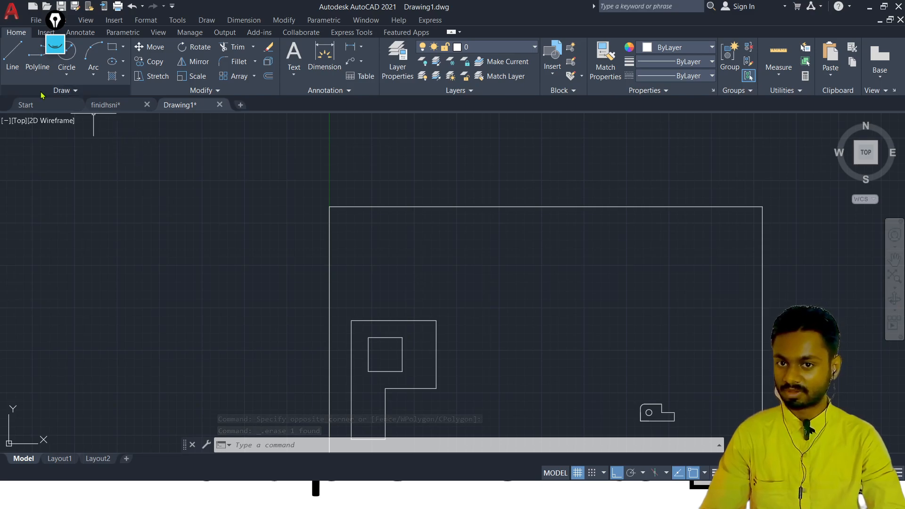
click(64, 90)
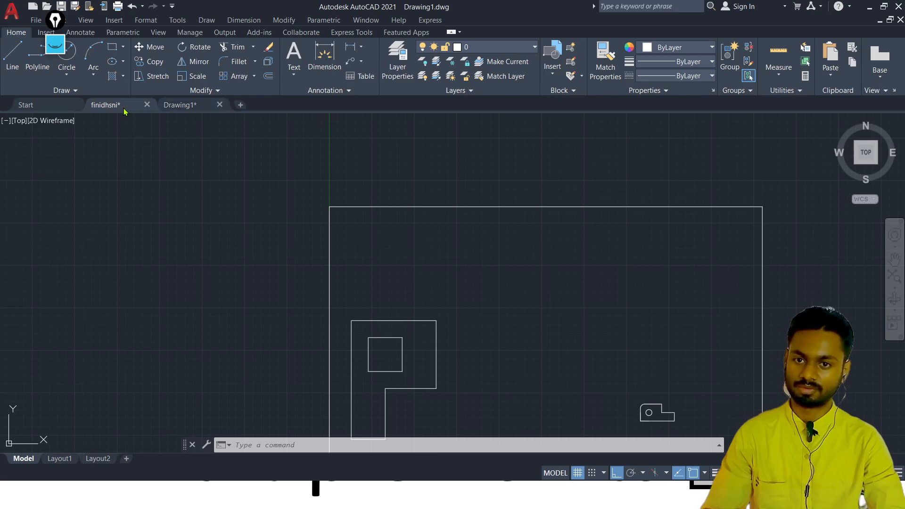
click(124, 107)
click(56, 91)
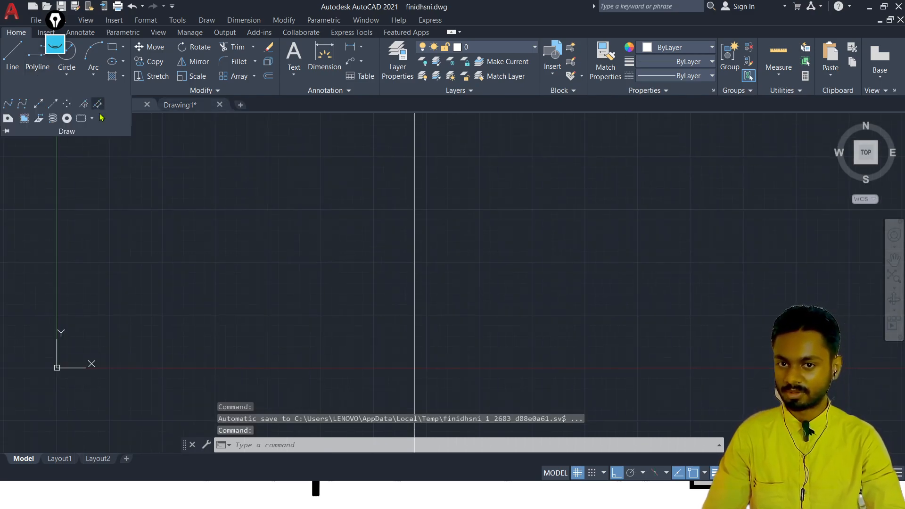
click(212, 148)
click(92, 226)
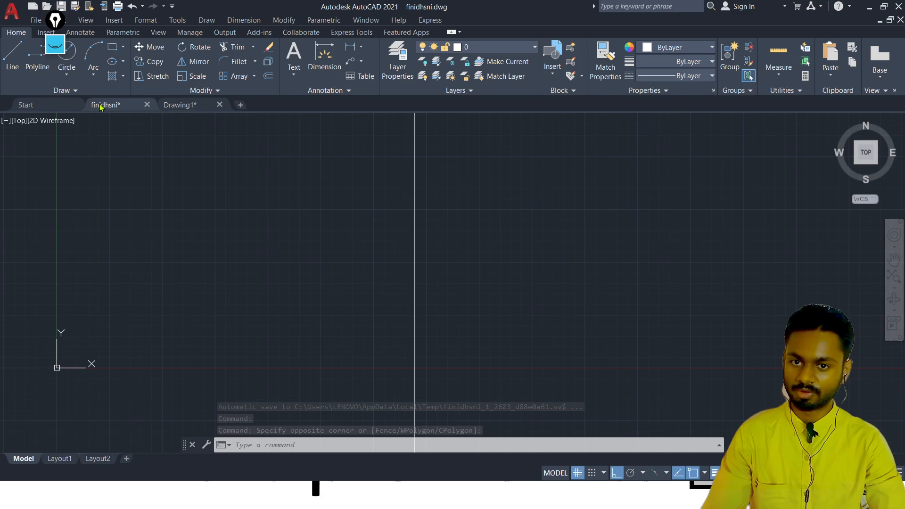
click(178, 105)
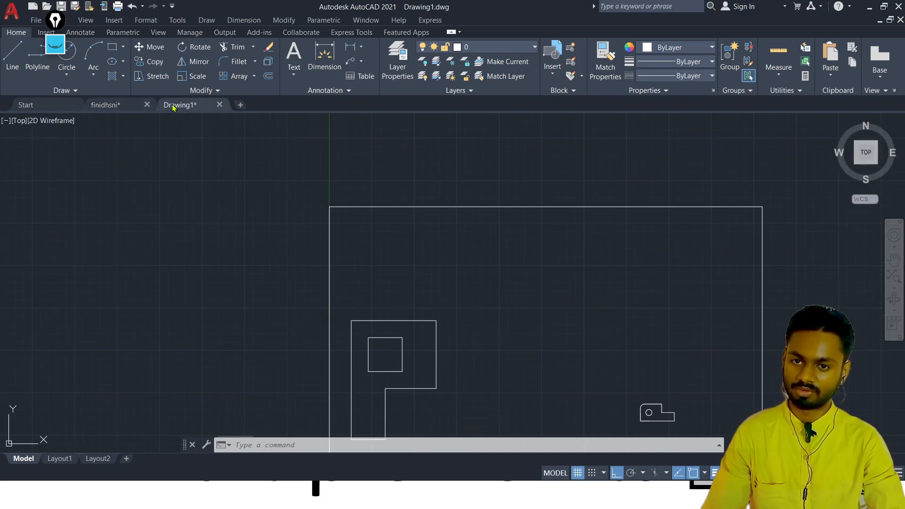
Switch to the finidhsni drawing and erase its vertical construction line
click(106, 105)
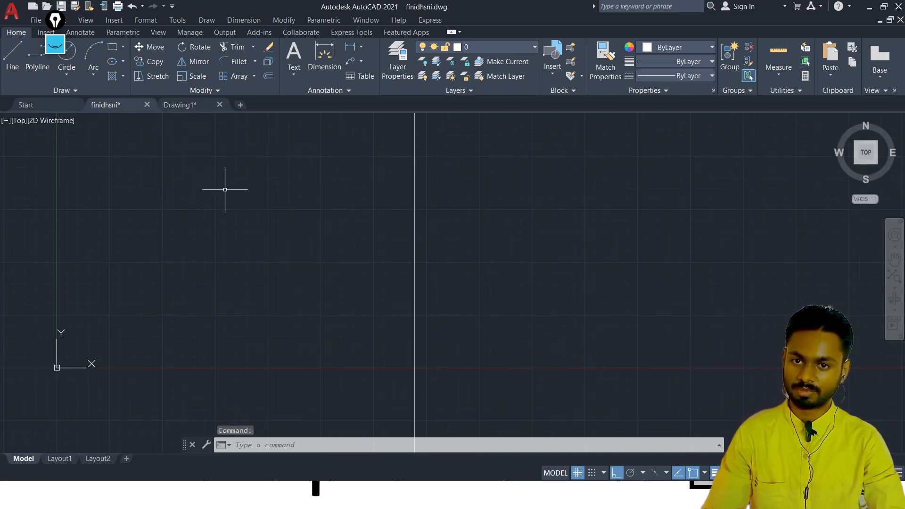
scroll(238, 190, down, 10)
click(265, 150)
click(224, 159)
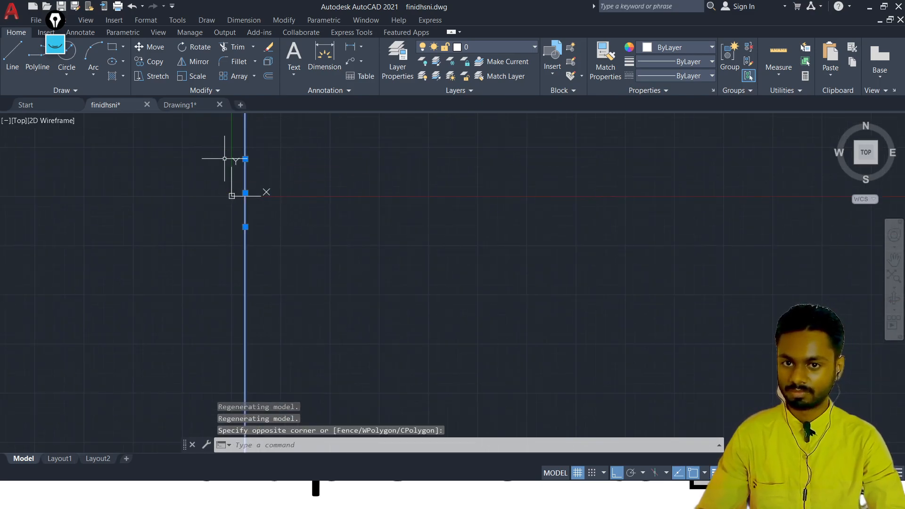
key(Delete)
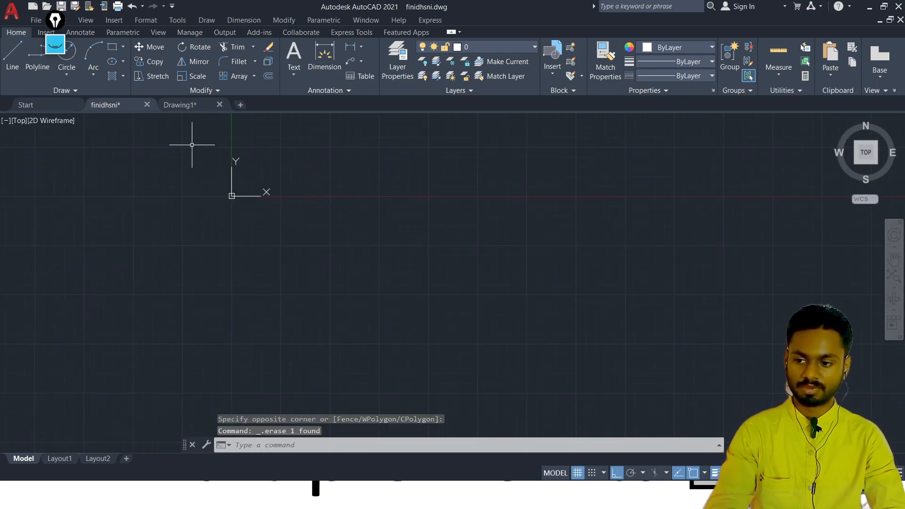
Tick off Construction Line and Ray in the PowerPoint slide show's Lecture 07 list and return to Drawing1 in AutoCAD
click(65, 91)
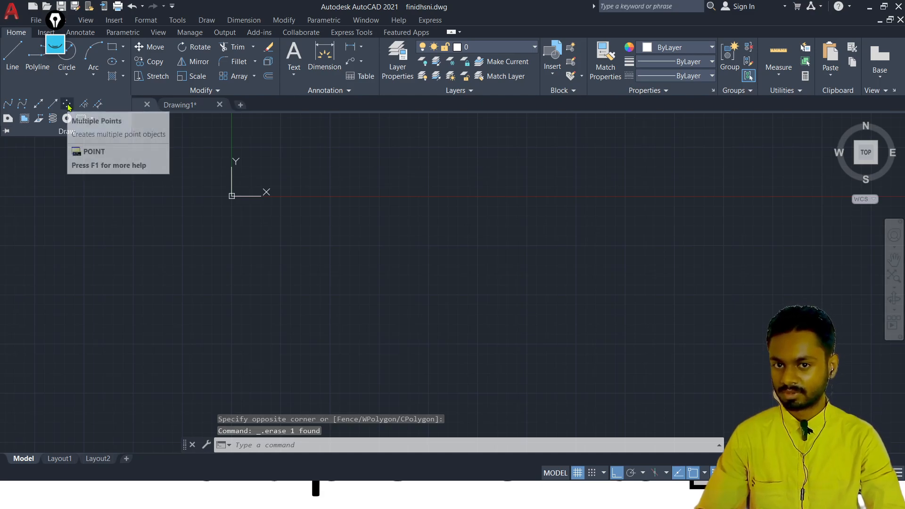
key(super+Tab)
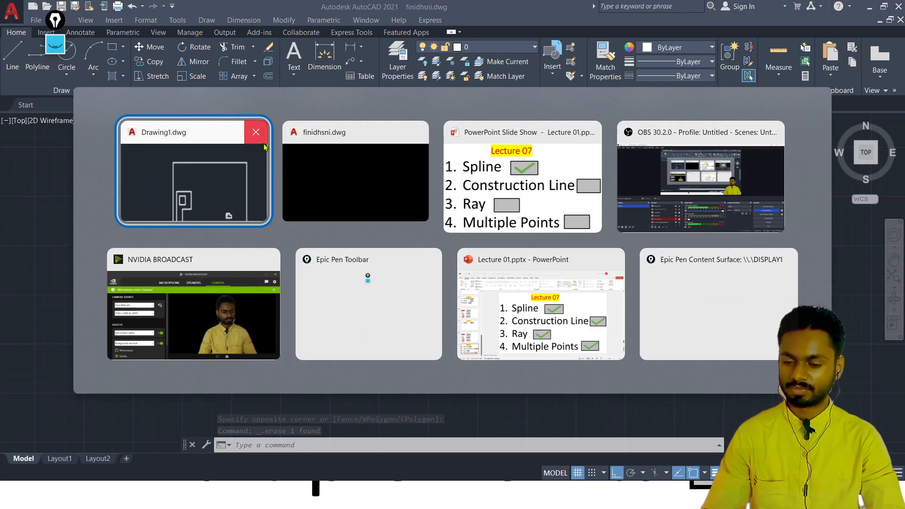
click(536, 179)
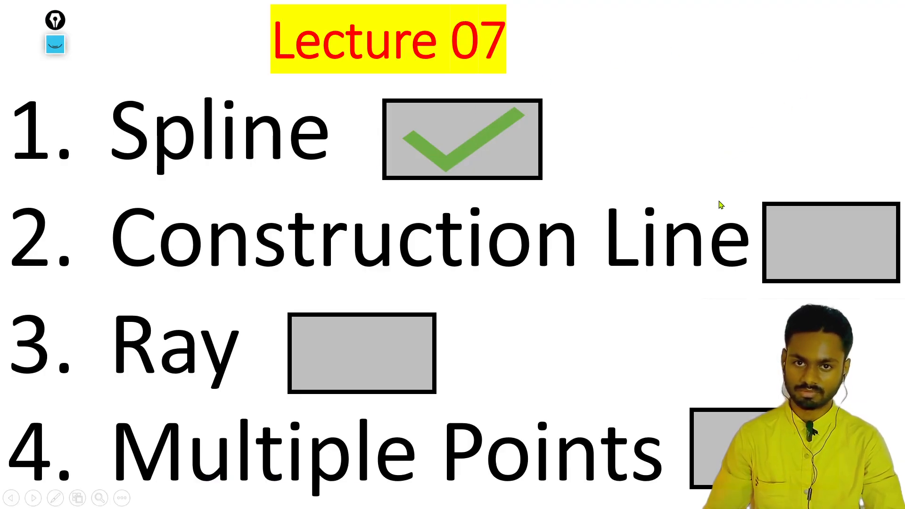
click(825, 248)
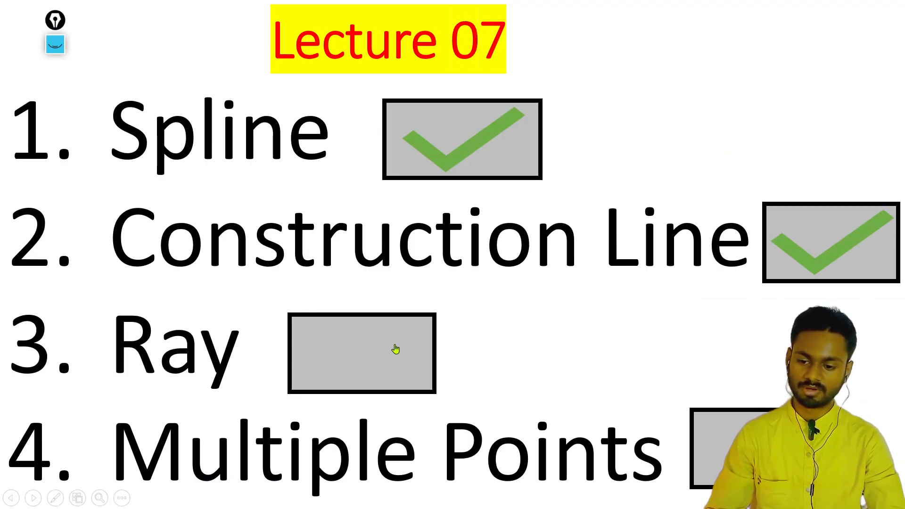
click(395, 350)
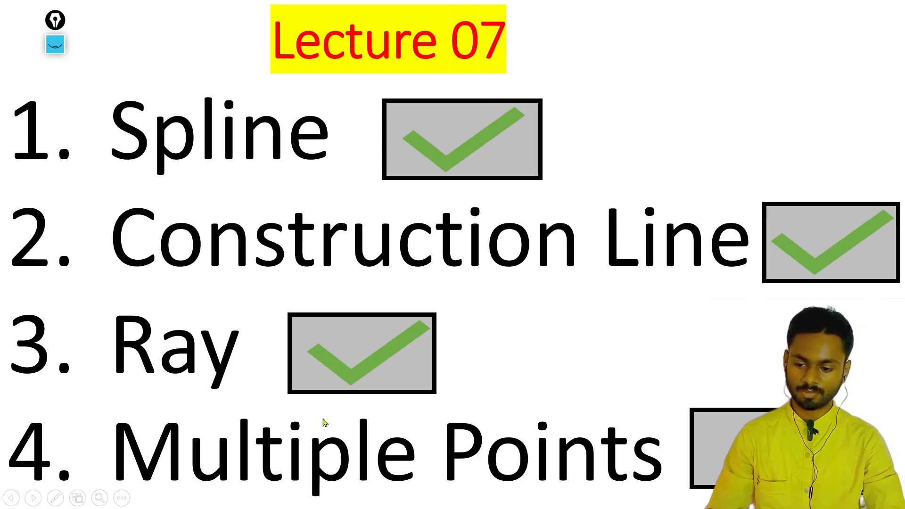
key(super+Tab)
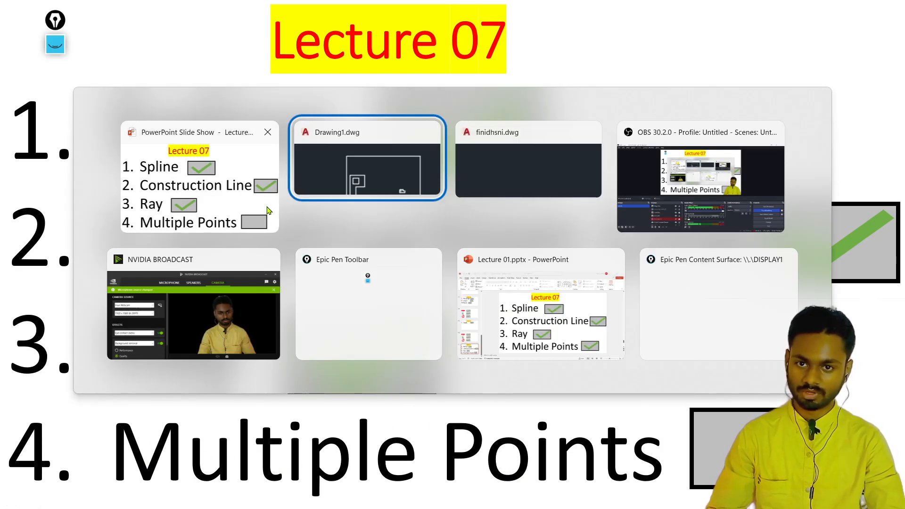
key(Return)
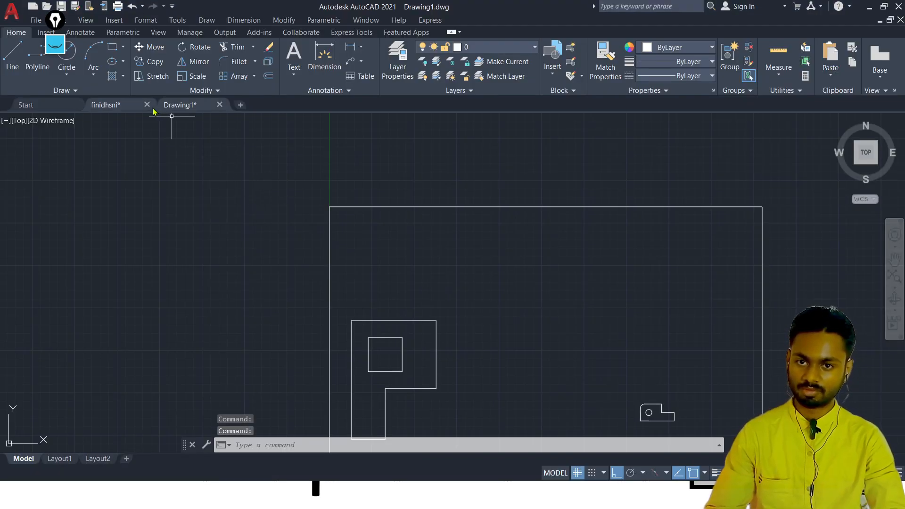
Switch to the finidhsni drawing
click(106, 105)
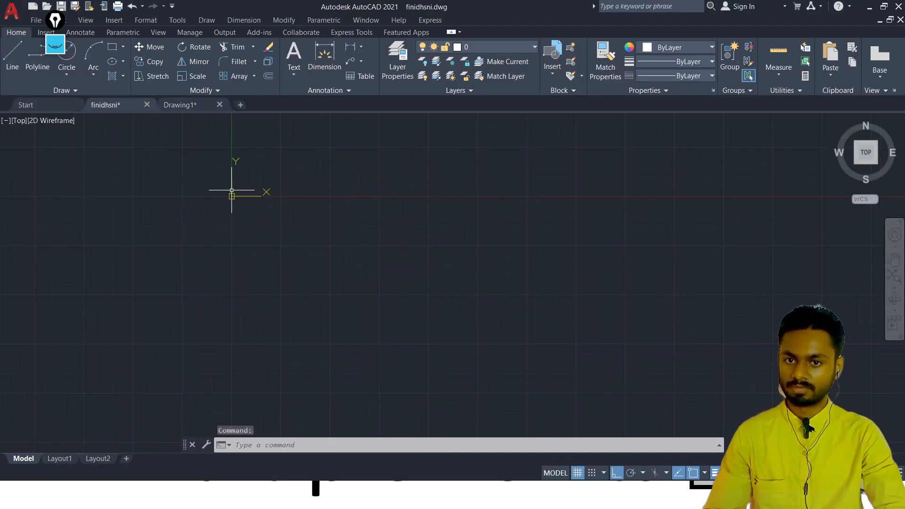
scroll(231, 193, up, 5)
scroll(211, 202, up, 5)
scroll(365, 223, up, 5)
scroll(348, 228, down, 3)
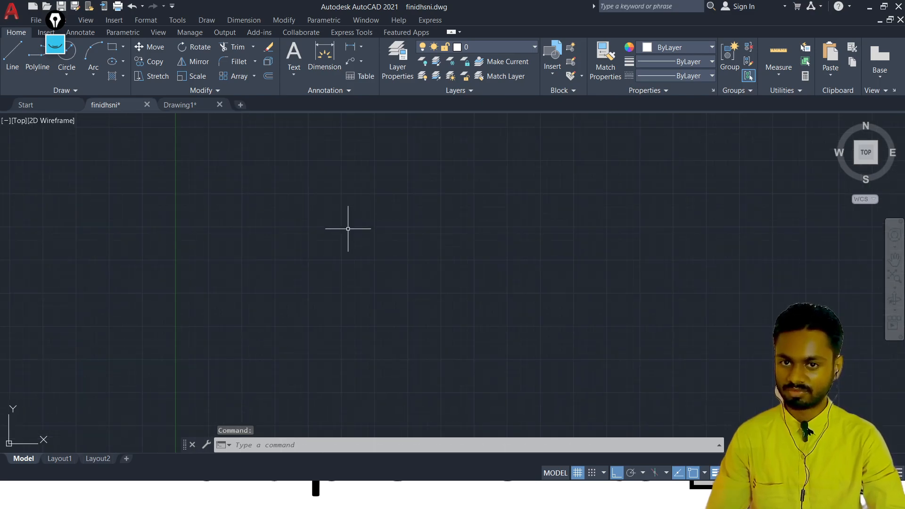
middle_drag(327, 226, 237, 112)
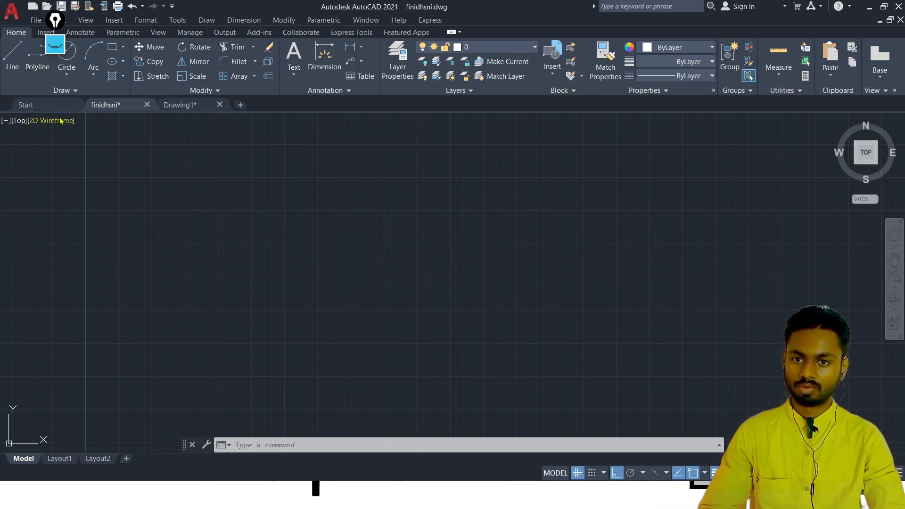
click(64, 91)
click(71, 107)
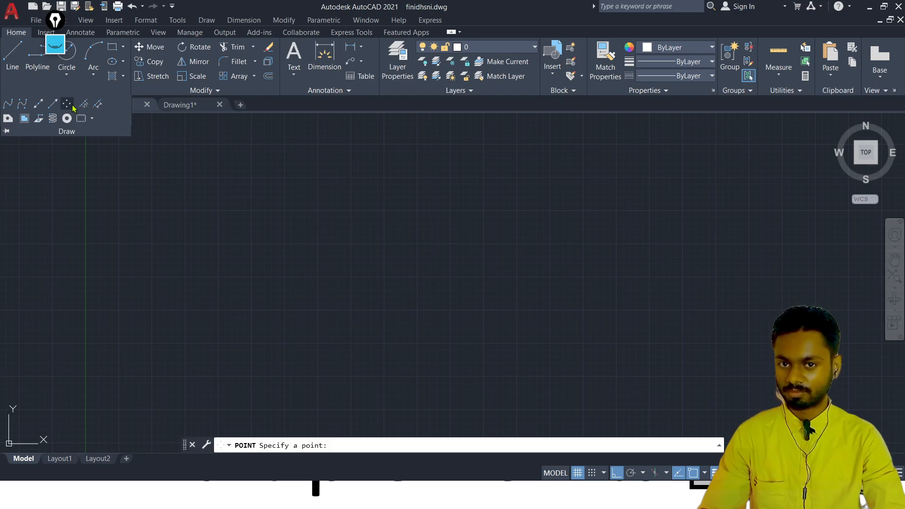
scroll(192, 327, up, 4)
mouse_move(179, 326)
middle_down()
mouse_move(219, 232)
mouse_move(200, 222)
middle_up()
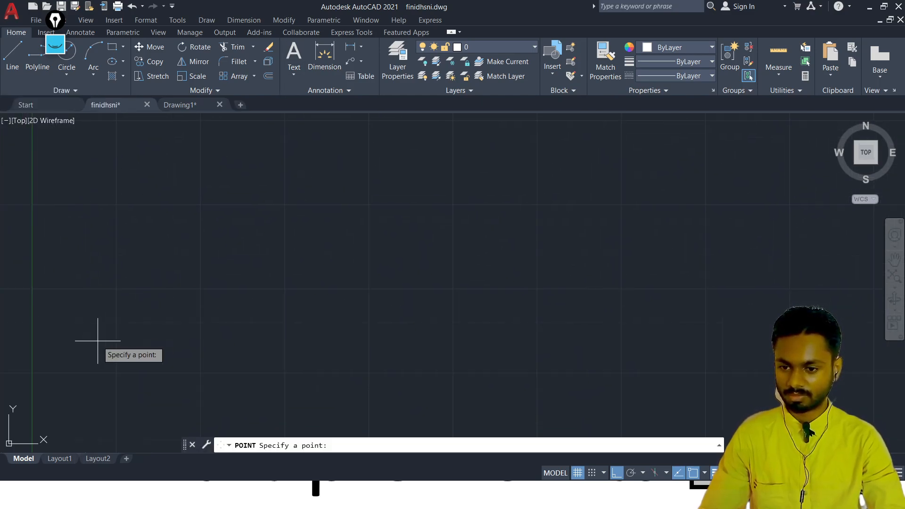
scroll(65, 352, down, 12)
middle_drag(74, 375, 28, 323)
scroll(29, 324, up, 4)
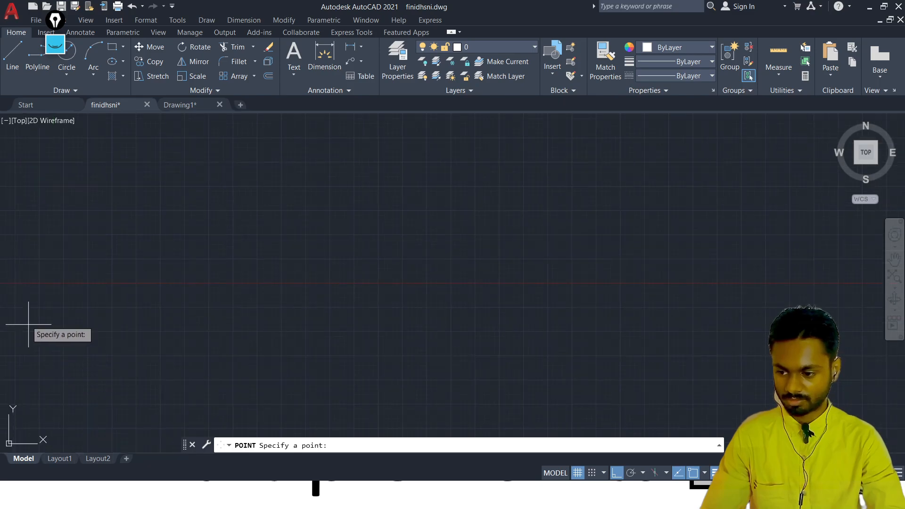
text(z)
key(Return)
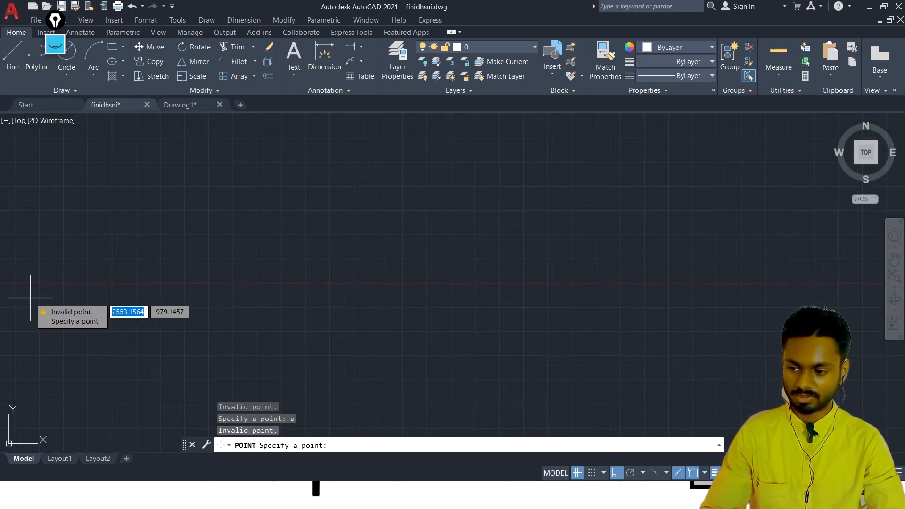
key(Escape)
Place twelve scattered points across the empty drawing area with the Multiple Points tool
text(z)
key(Return)
text(a)
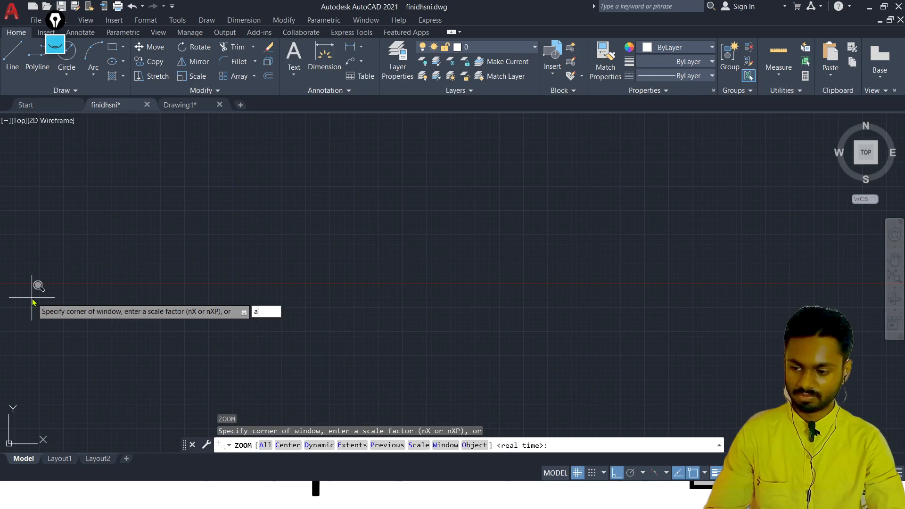
key(Return)
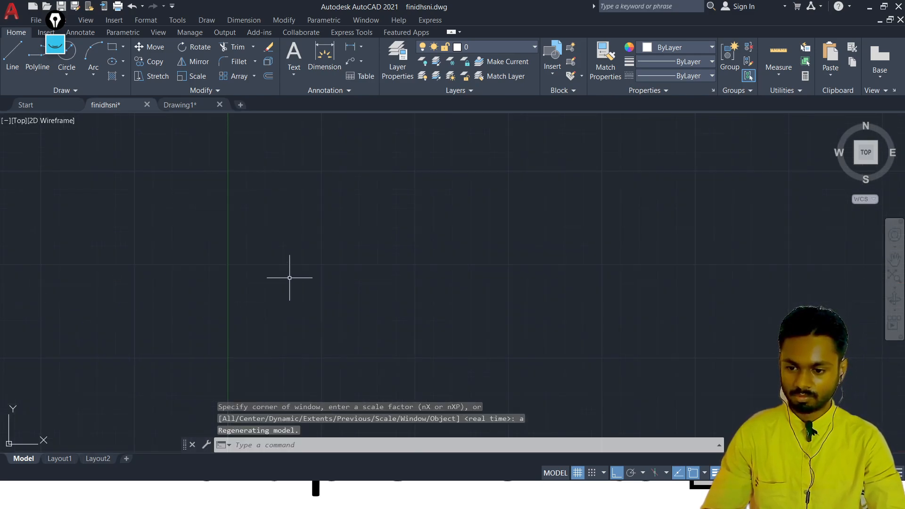
click(78, 91)
click(69, 106)
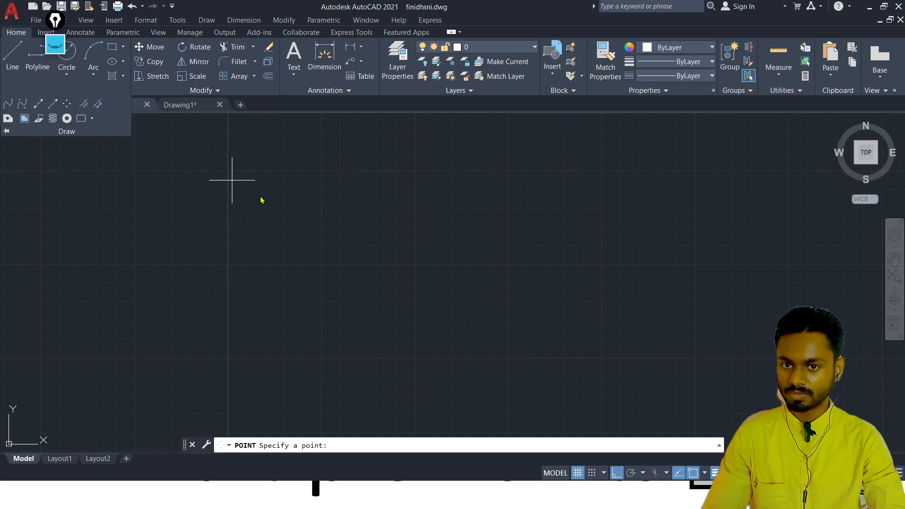
click(289, 295)
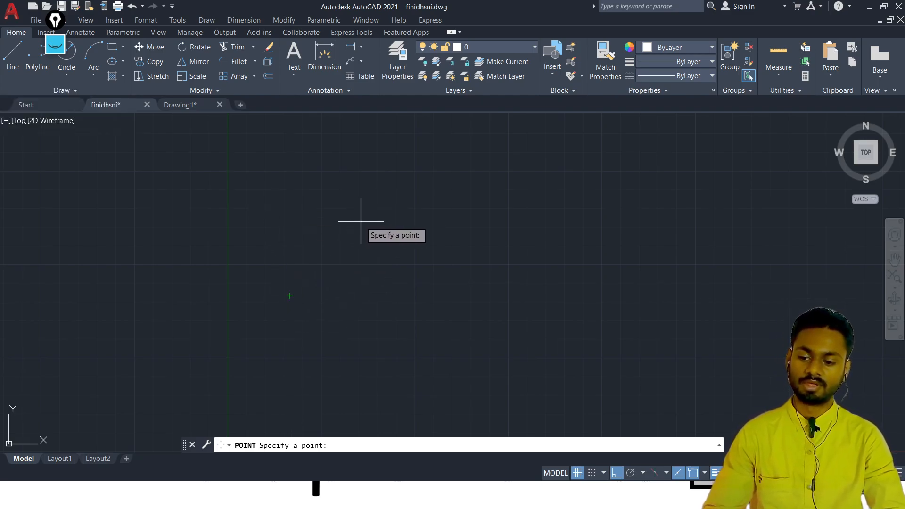
click(366, 198)
click(483, 295)
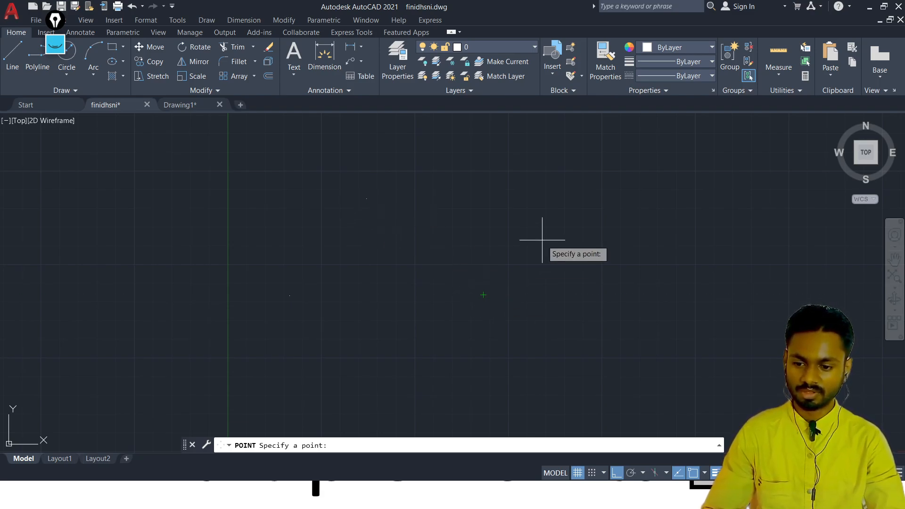
click(554, 205)
click(704, 358)
click(705, 166)
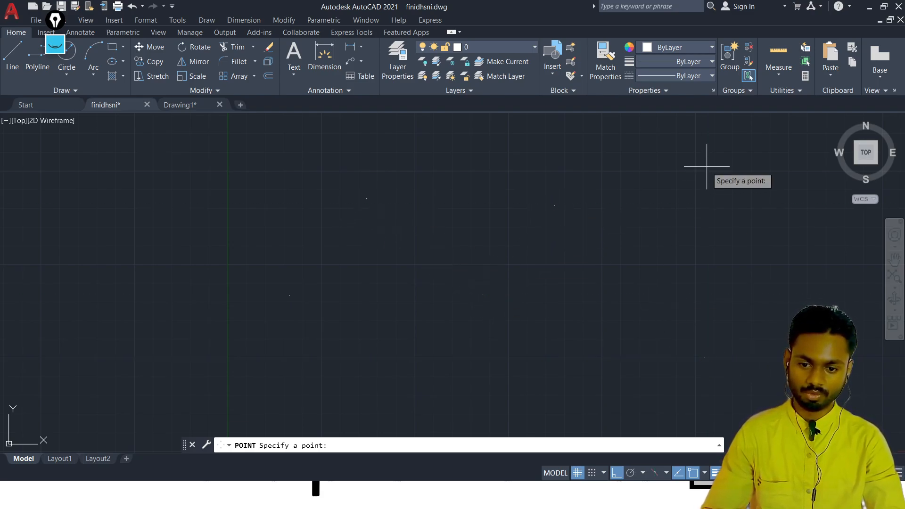
click(594, 276)
click(564, 351)
click(668, 198)
click(720, 306)
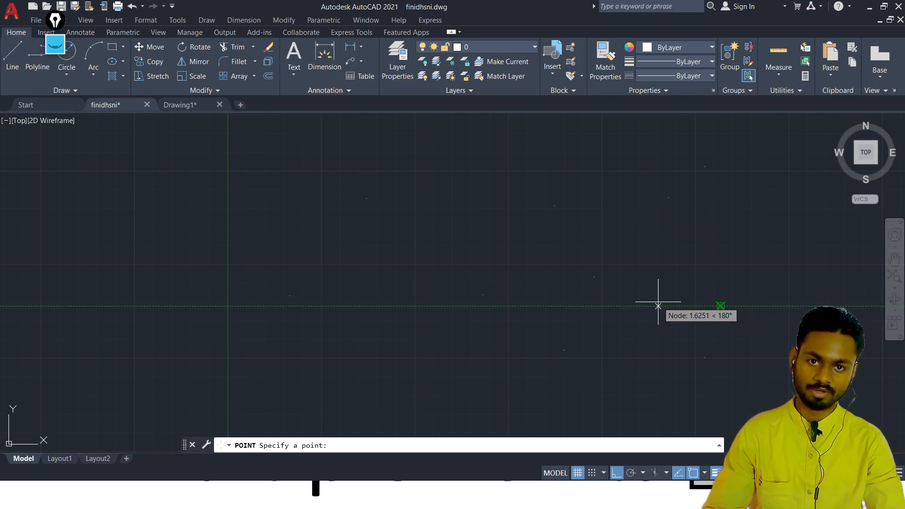
click(658, 306)
click(669, 234)
key(Escape)
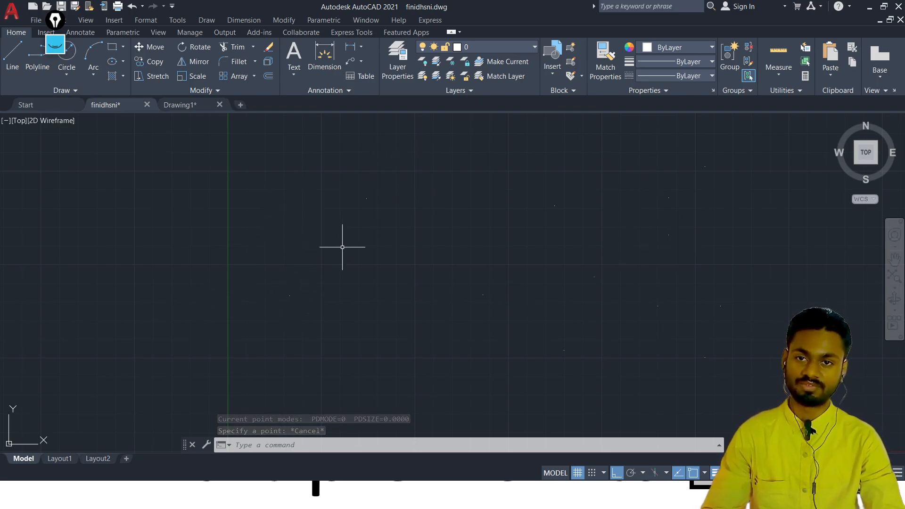
key(Escape)
key(Escape)
key(Escape)
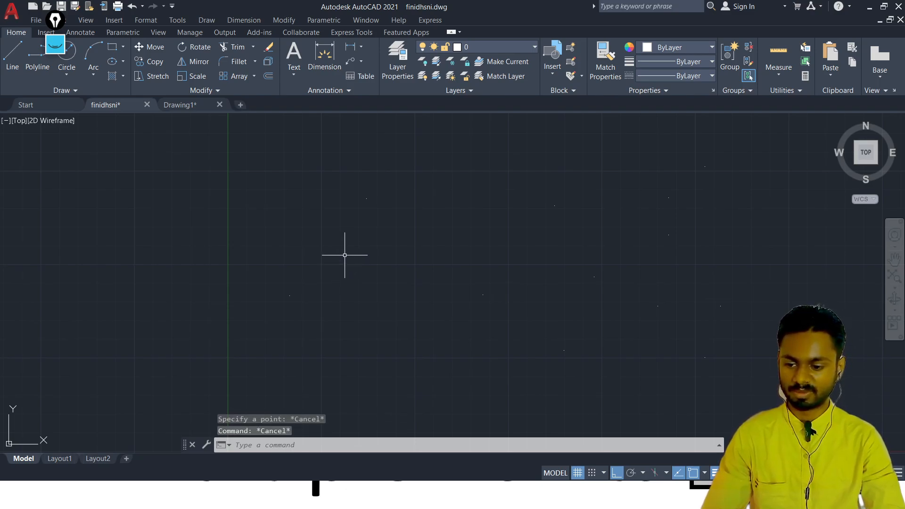
Select the point in the middle of the group with a crossing window and clear the selection
click(505, 259)
click(421, 364)
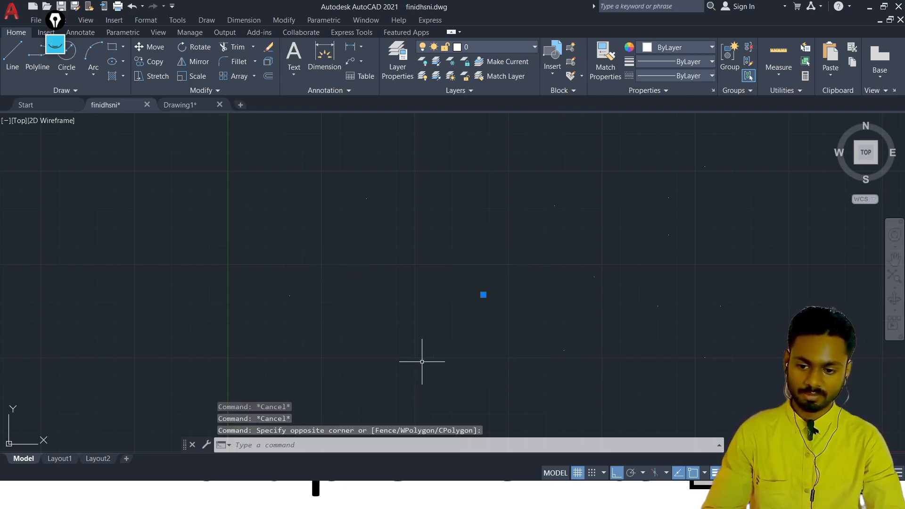
key(Escape)
key(Escape)
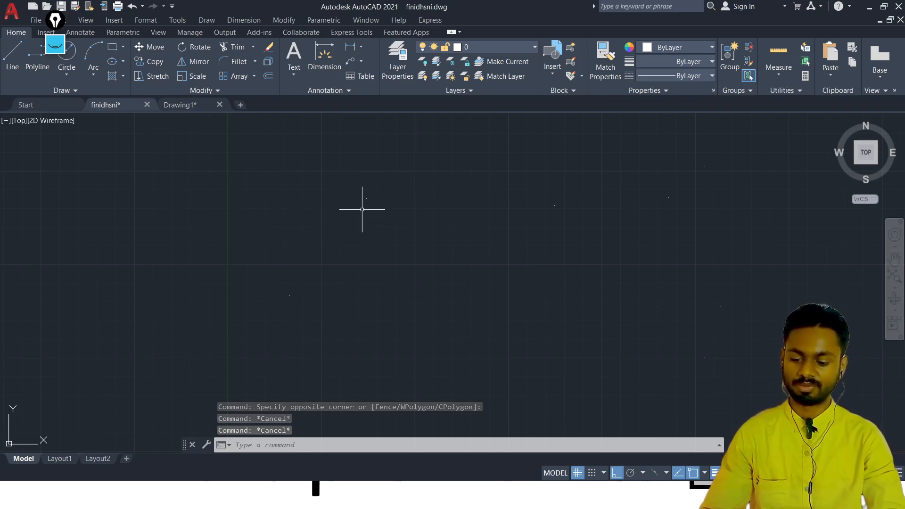
Set the point style to the circle with a plus through it using the PTYPE command
text(PTYPE)
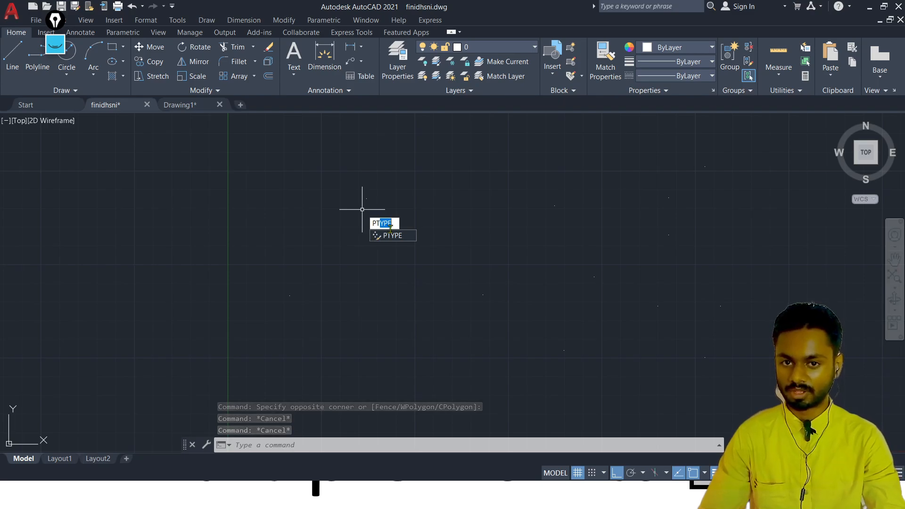
click(390, 235)
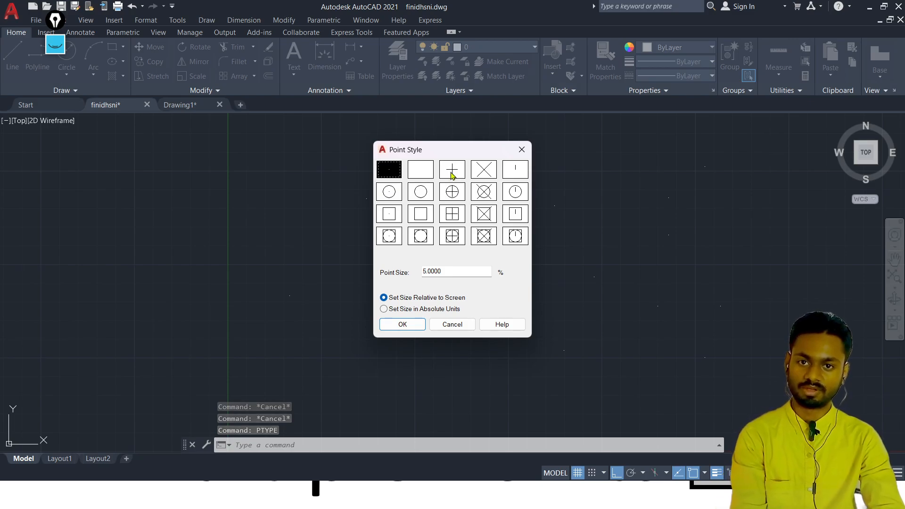
click(450, 200)
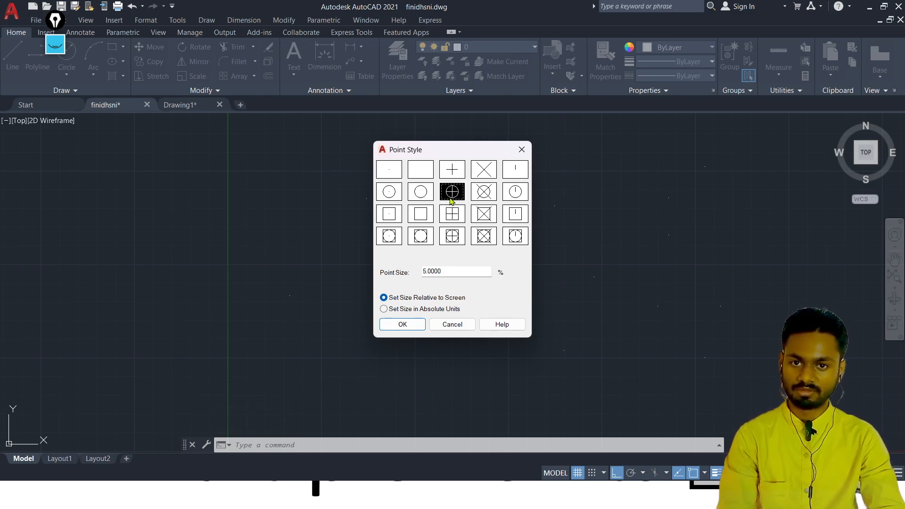
click(417, 326)
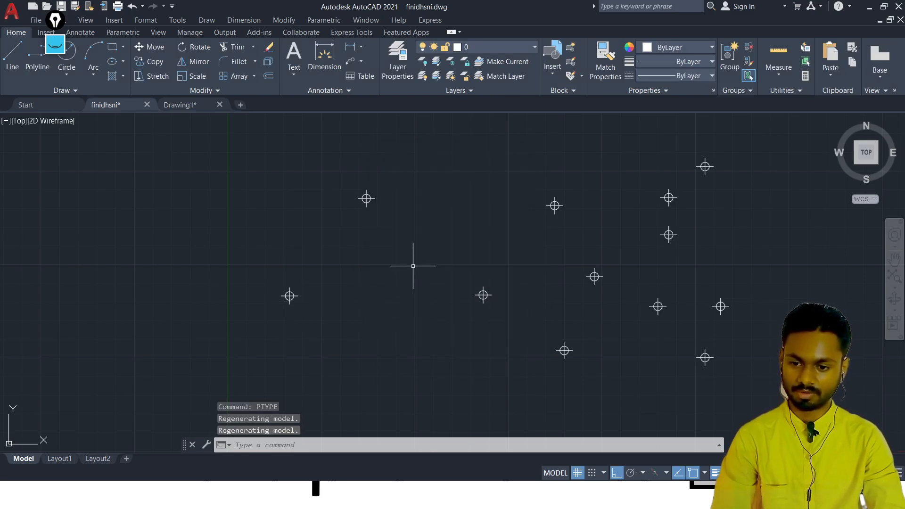
text(l)
key(Return)
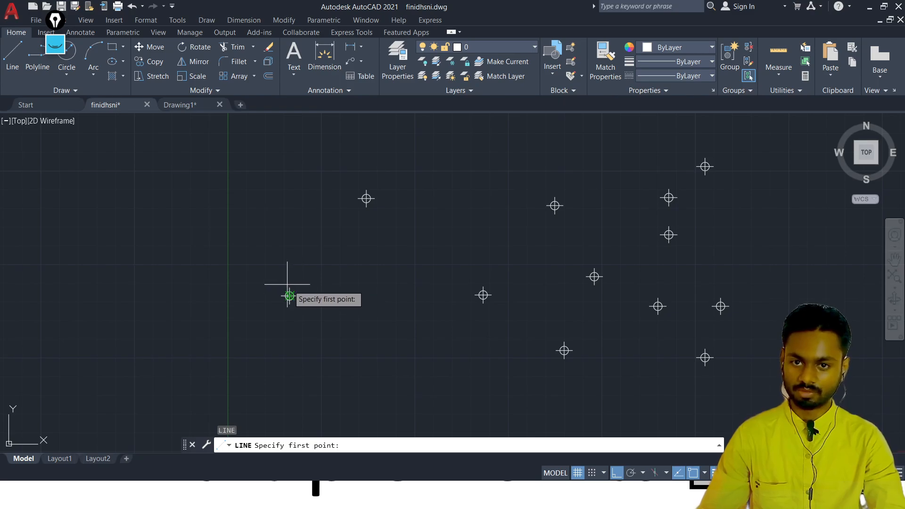
key(Escape)
Draw a fit spline in a wave through six of the point markers, starting at the leftmost one
click(90, 91)
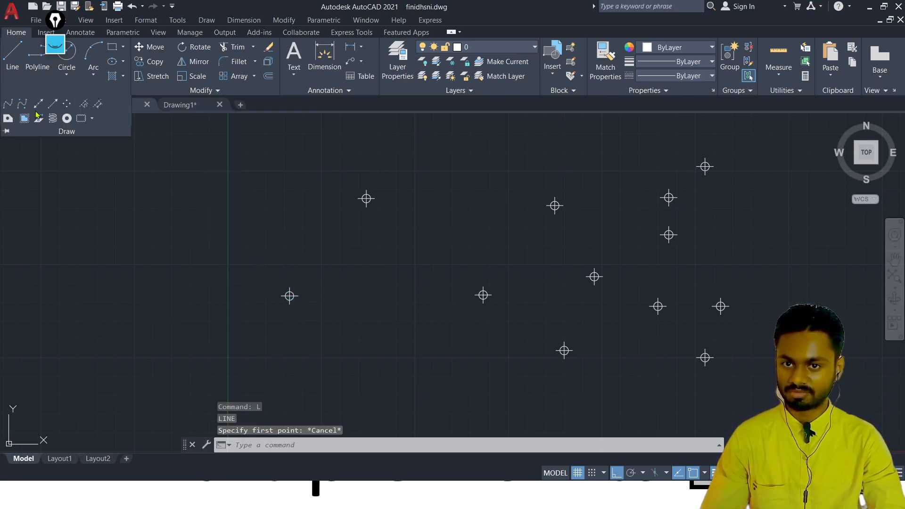
click(7, 104)
click(289, 296)
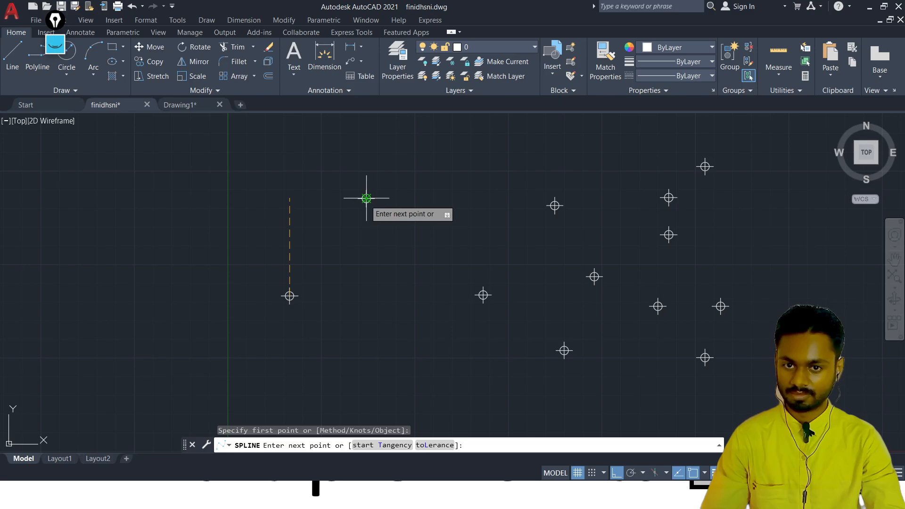
click(366, 198)
click(483, 295)
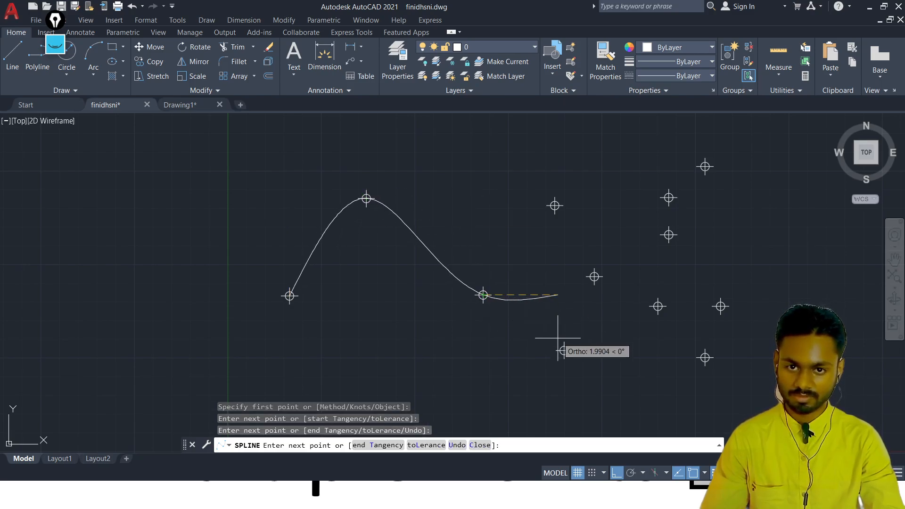
click(564, 351)
click(658, 306)
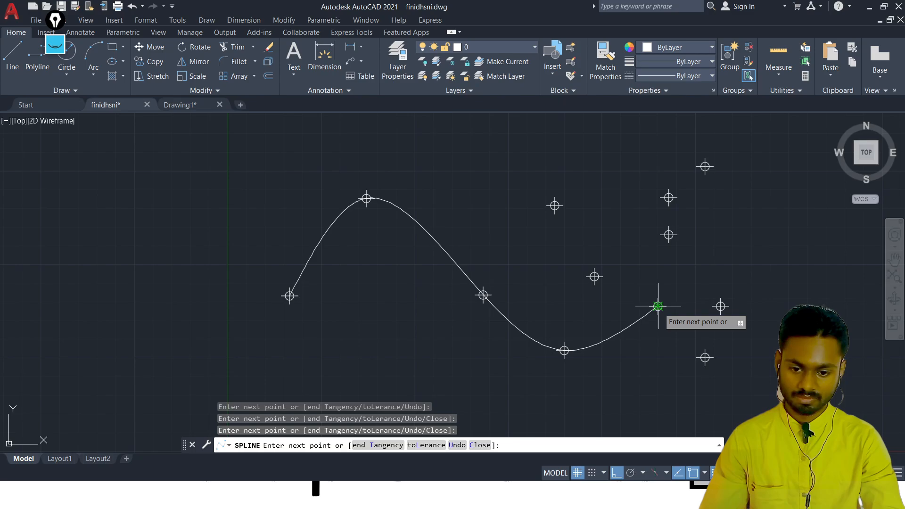
click(720, 307)
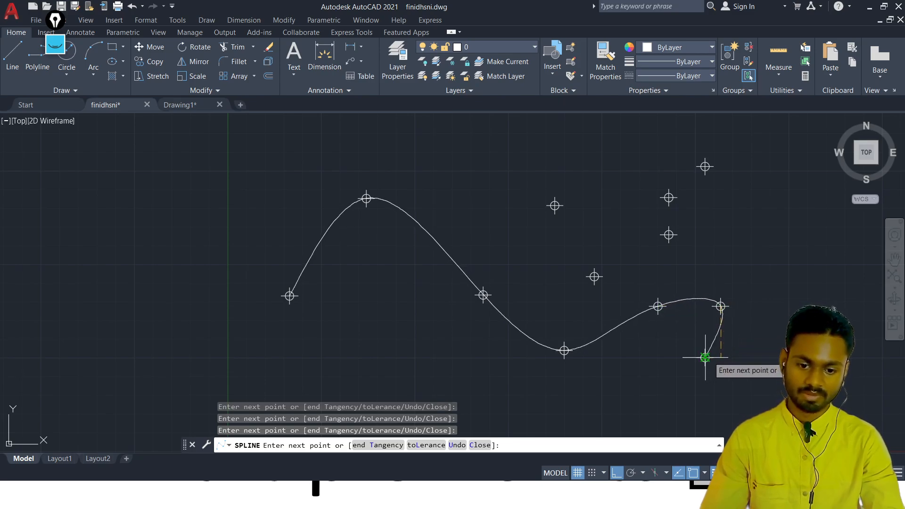
key(Return)
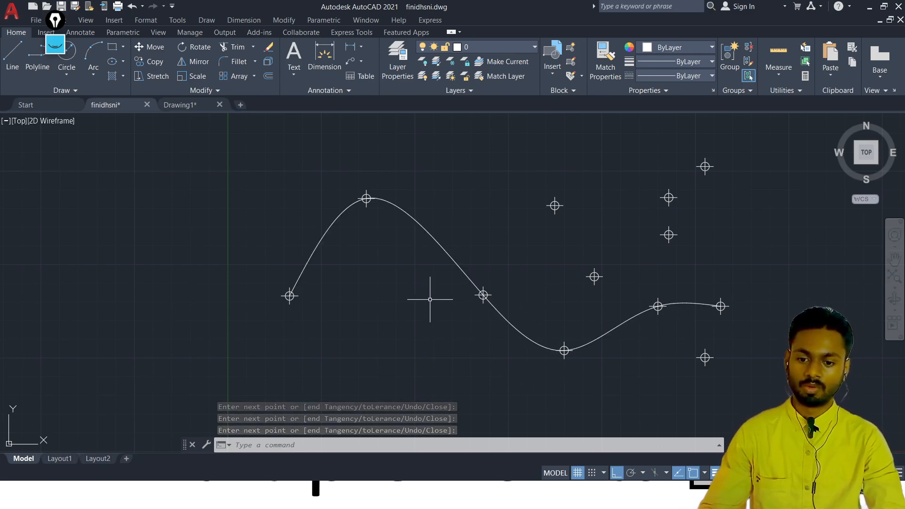
Erase the spline together with the point at its first crest
click(437, 173)
click(346, 278)
key(Delete)
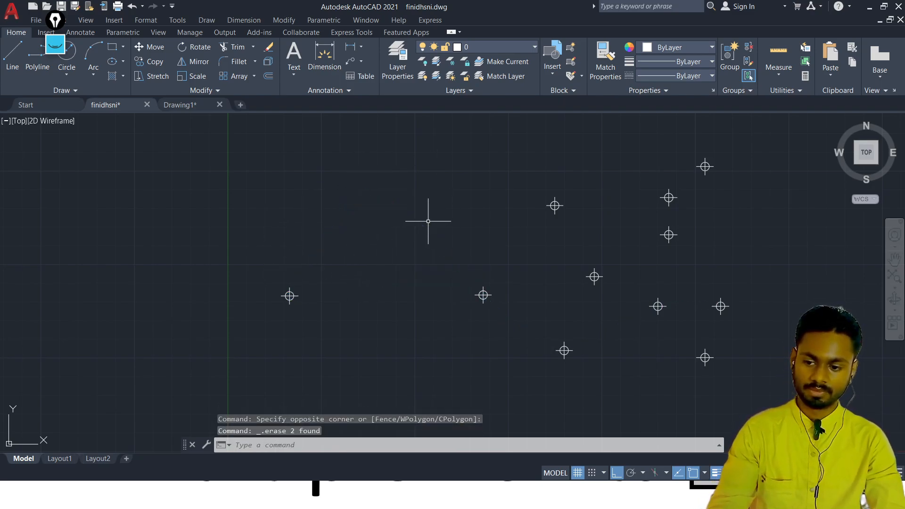
Erase all the remaining points with a crossing window
middle_drag(670, 209, 460, 211)
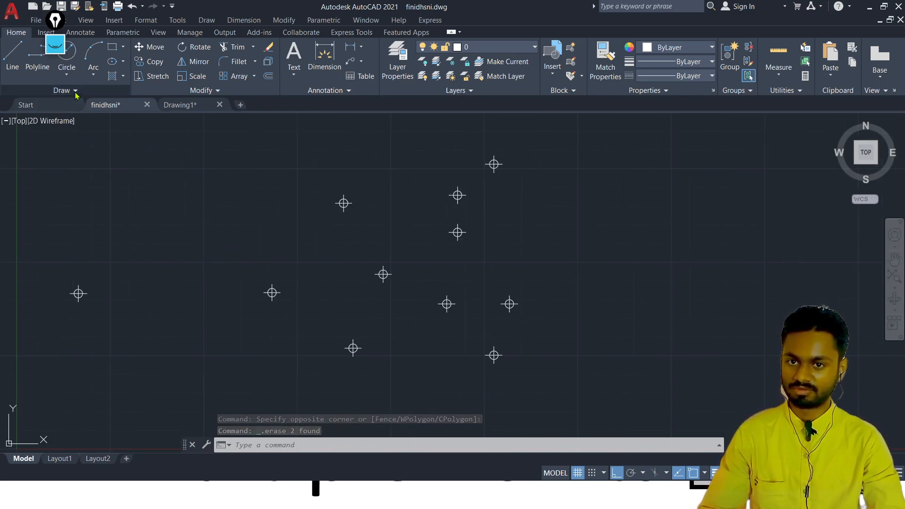
scroll(276, 233, down, 6)
click(425, 178)
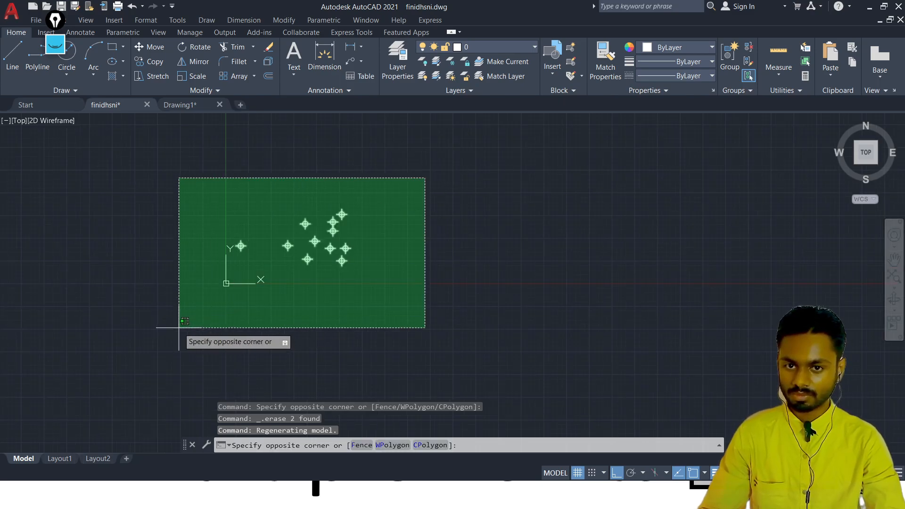
click(180, 327)
key(Delete)
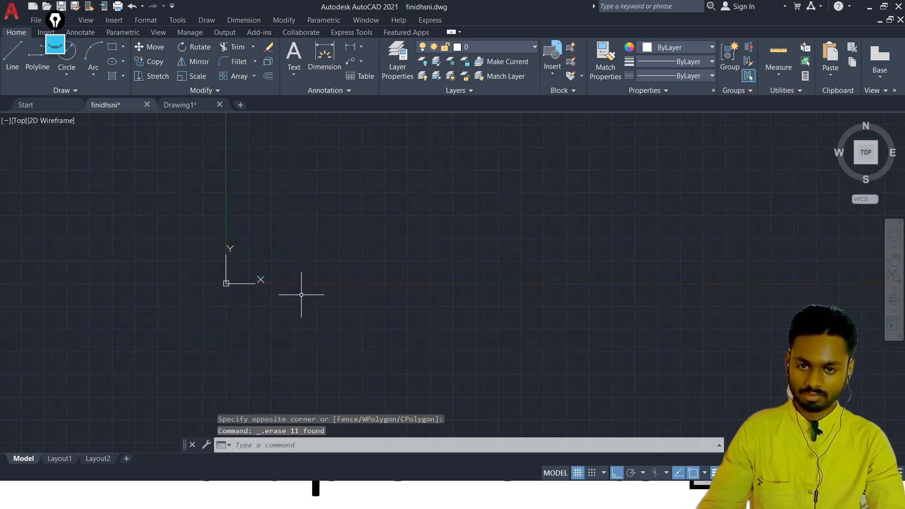
text(MU)
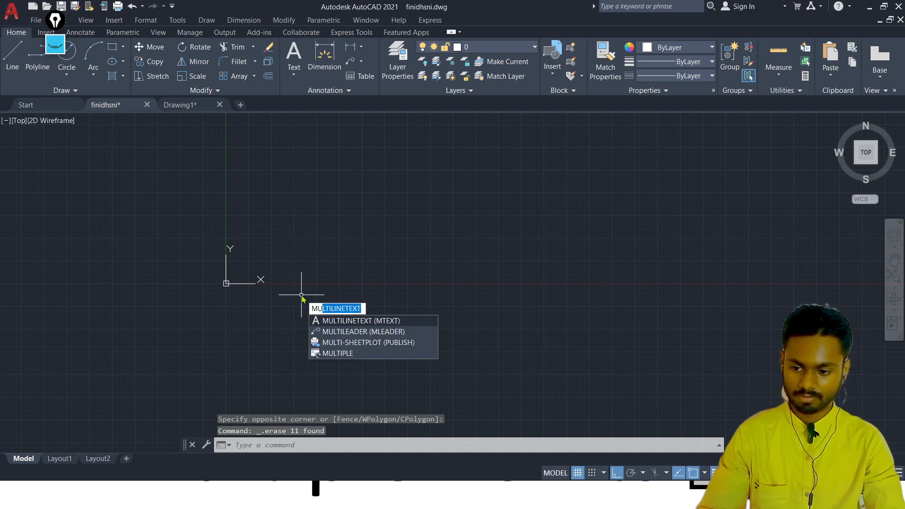
key(Escape)
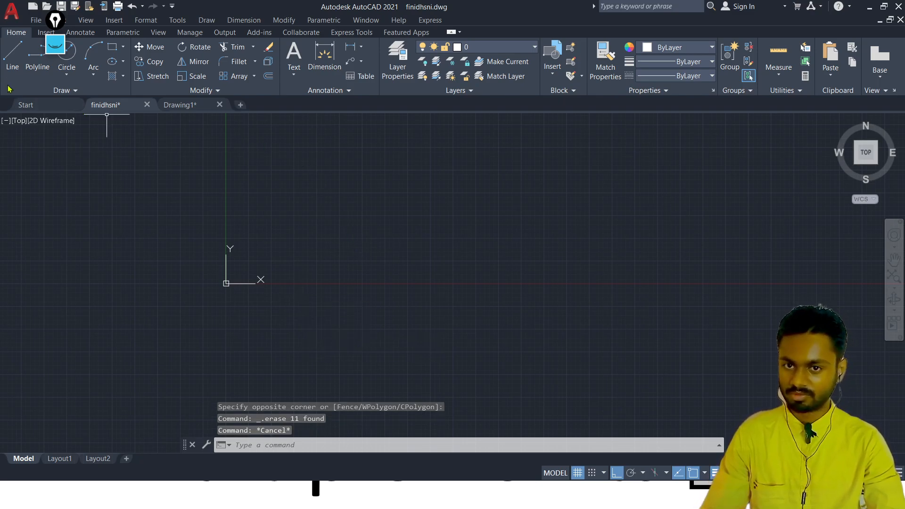
click(66, 90)
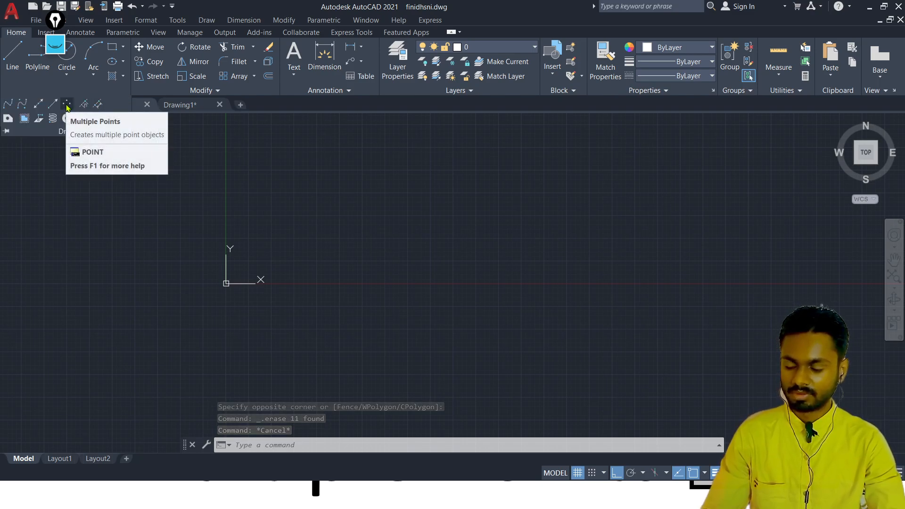
key(Escape)
key(Escape)
Place a point at coordinates 2,7 with the POINT command
text(P)
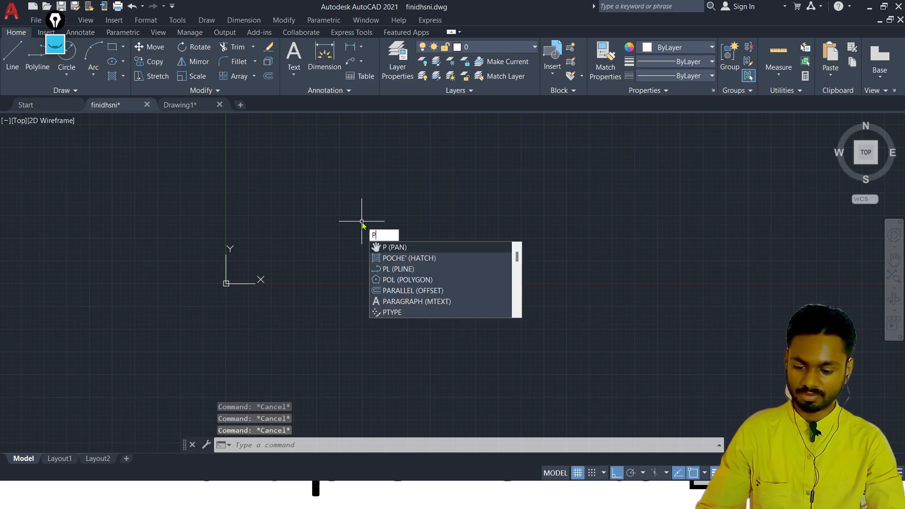
text(T)
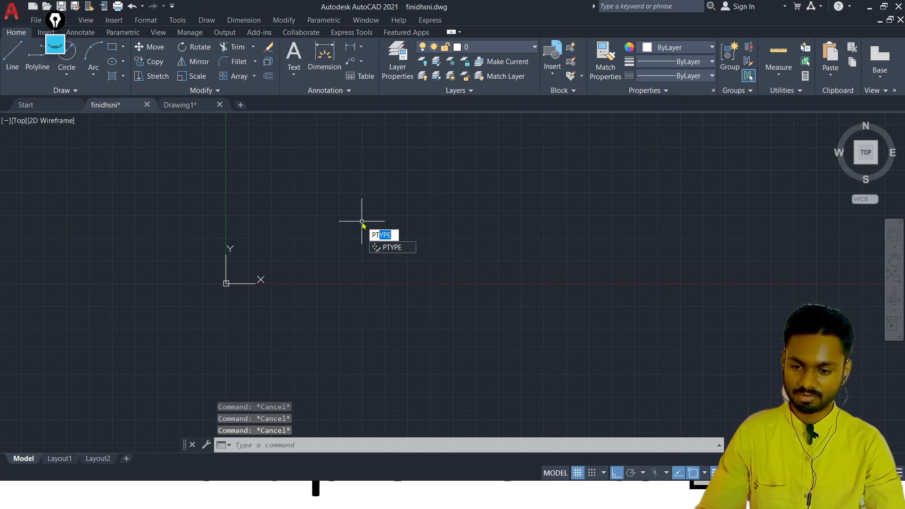
key(BackSpace)
text(OI)
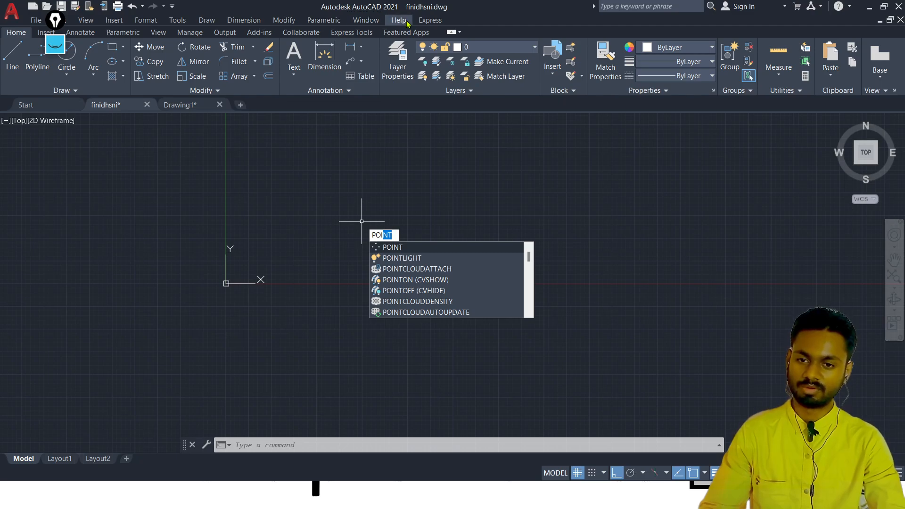
key(Return)
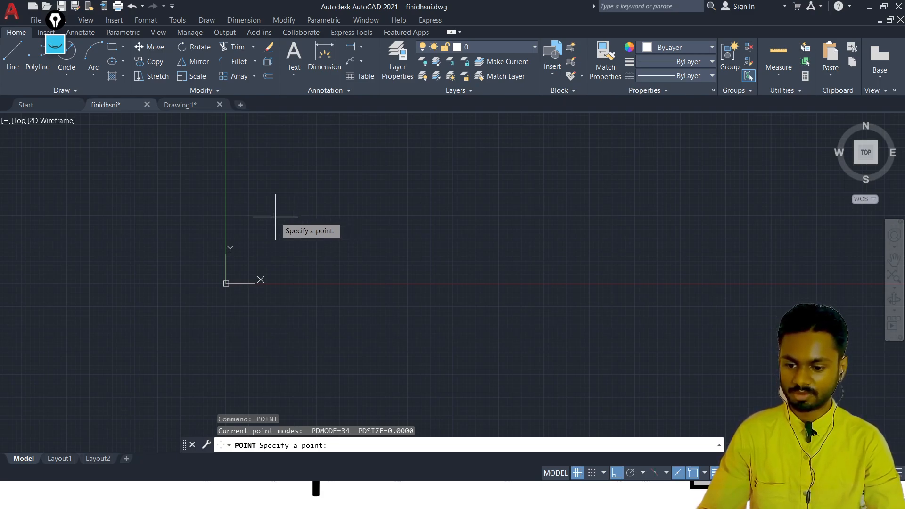
text(2)
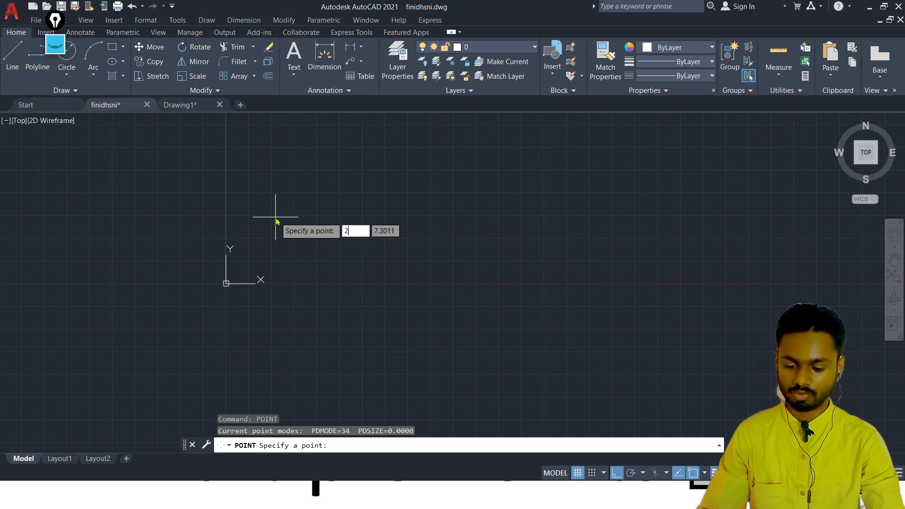
key(Tab)
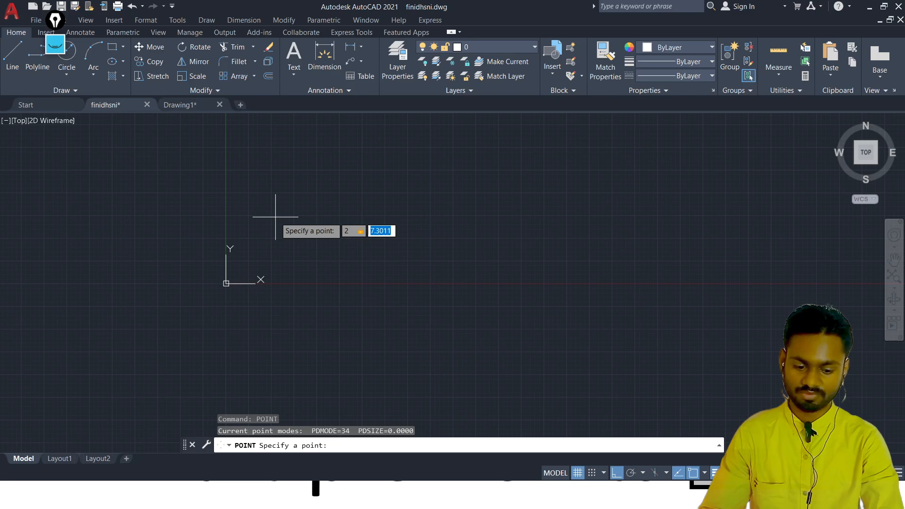
text(7)
key(Return)
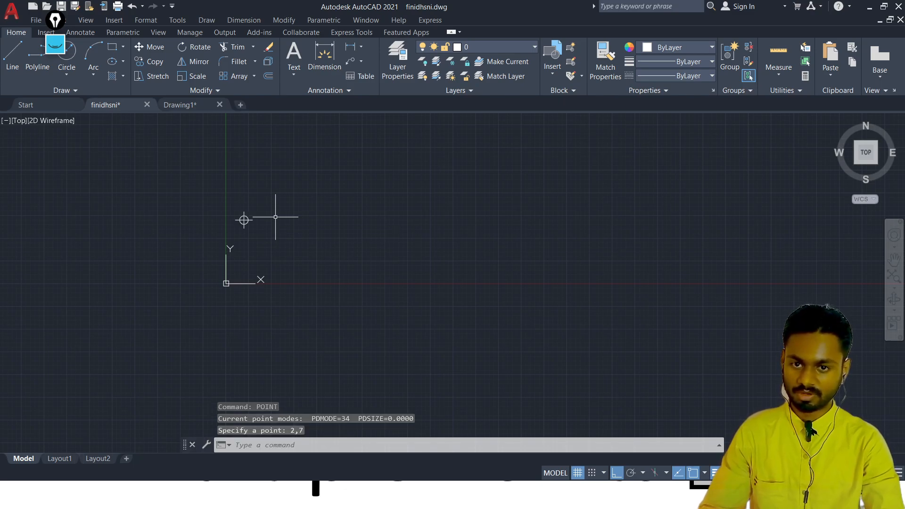
scroll(228, 219, up, 5)
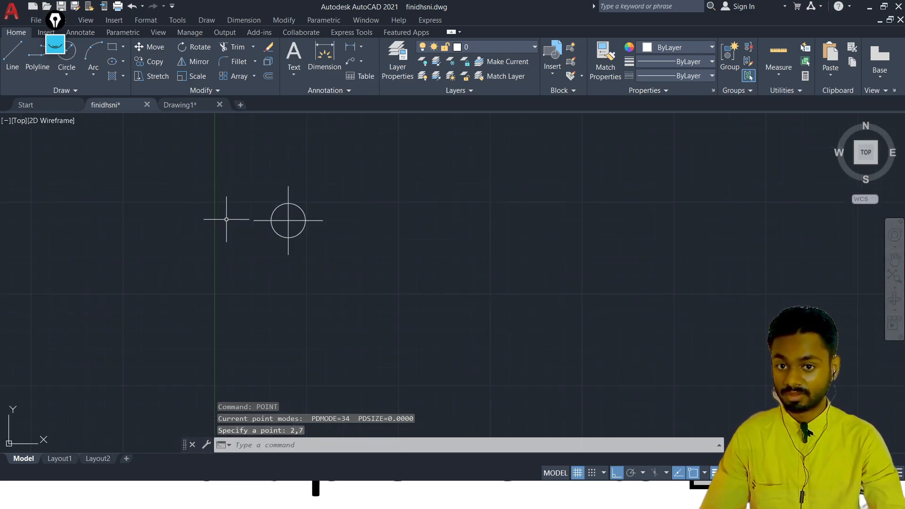
scroll(228, 218, down, 5)
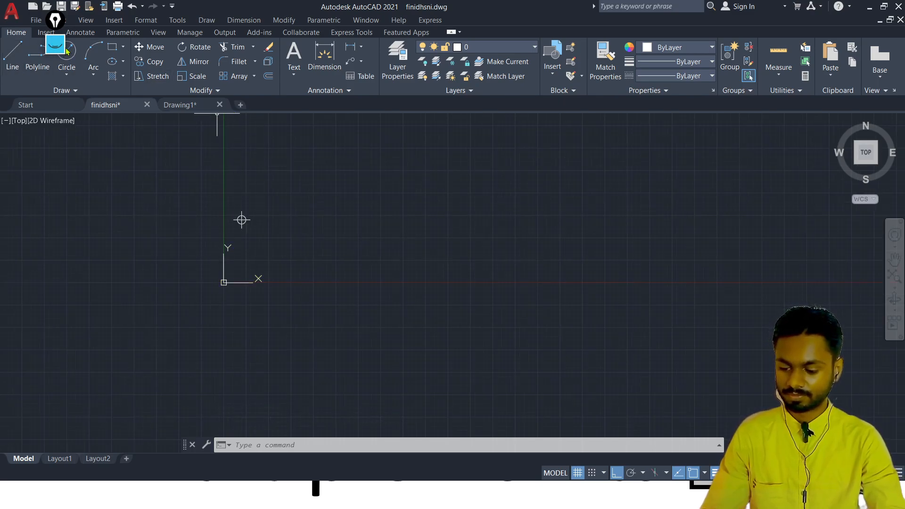
Highlight the Y and X axes from the origin with two pink freehand strokes of the screen pen
text(#@)
click(56, 45)
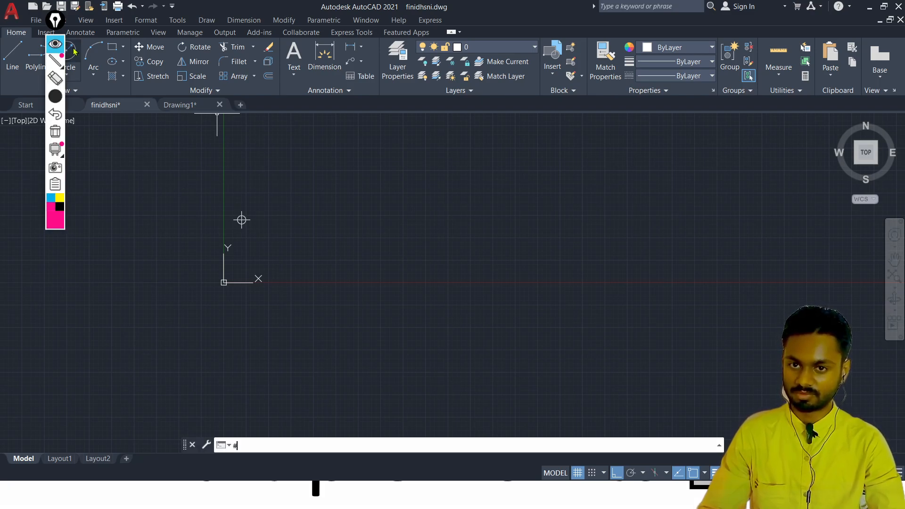
click(56, 98)
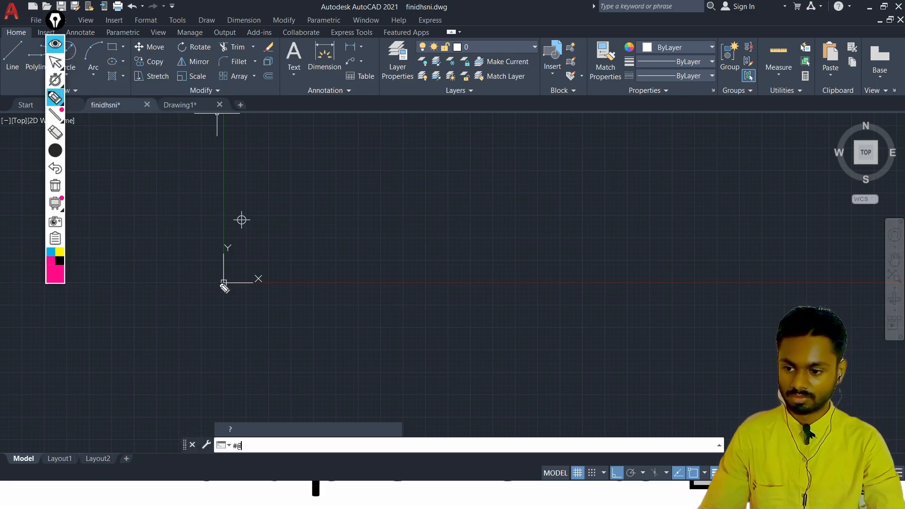
drag(221, 285, 223, 157)
drag(222, 286, 376, 282)
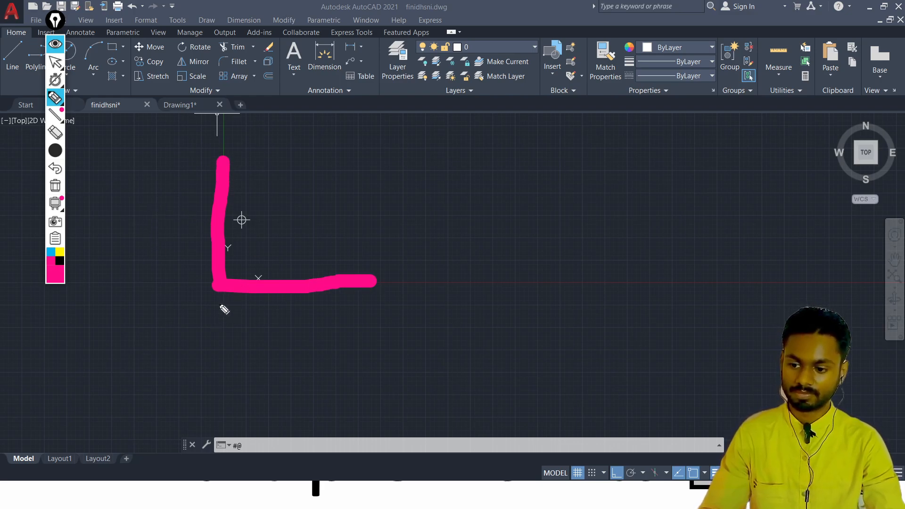
Annotate the horizontal and vertical distances beside the axes with pink freehand marks, writing 7 for the vertical one
drag(215, 317, 222, 412)
drag(260, 346, 267, 416)
mouse_move(225, 394)
mouse_down()
mouse_move(268, 389)
mouse_move(228, 412)
mouse_up()
drag(225, 374, 236, 399)
mouse_move(236, 317)
mouse_down()
mouse_move(249, 341)
mouse_move(277, 341)
mouse_up()
mouse_move(179, 294)
mouse_down()
mouse_move(141, 293)
mouse_move(150, 212)
mouse_move(167, 213)
mouse_up()
drag(71, 258, 112, 329)
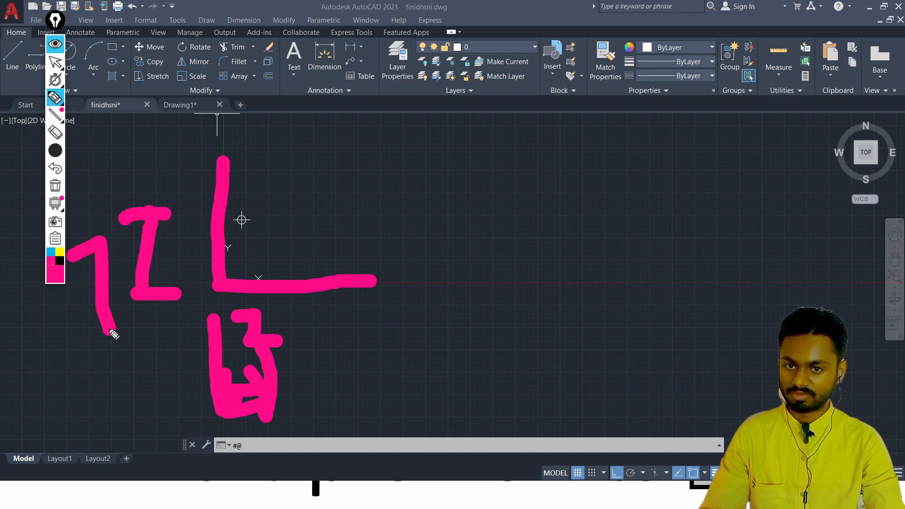
drag(75, 280, 128, 272)
Clear all the screen annotations, return to the normal cursor and cancel the stray command entry
click(56, 115)
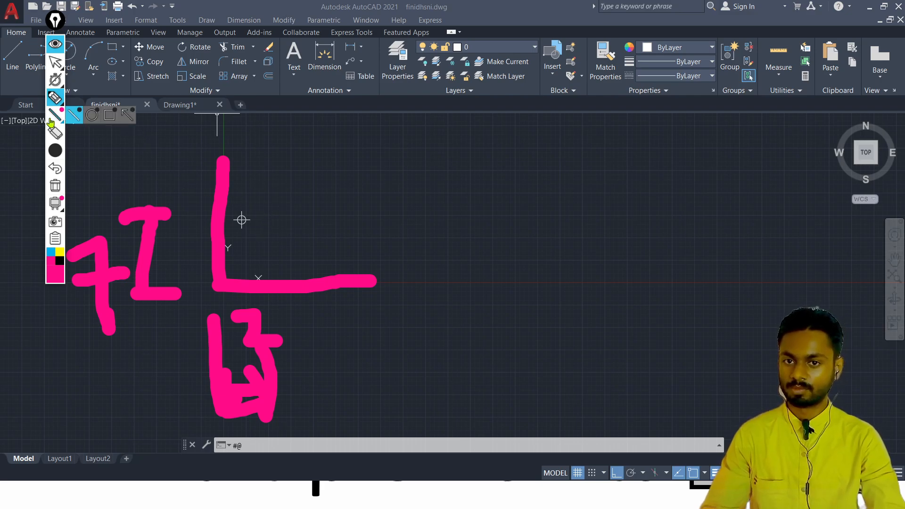
key(ctrl+shift+7)
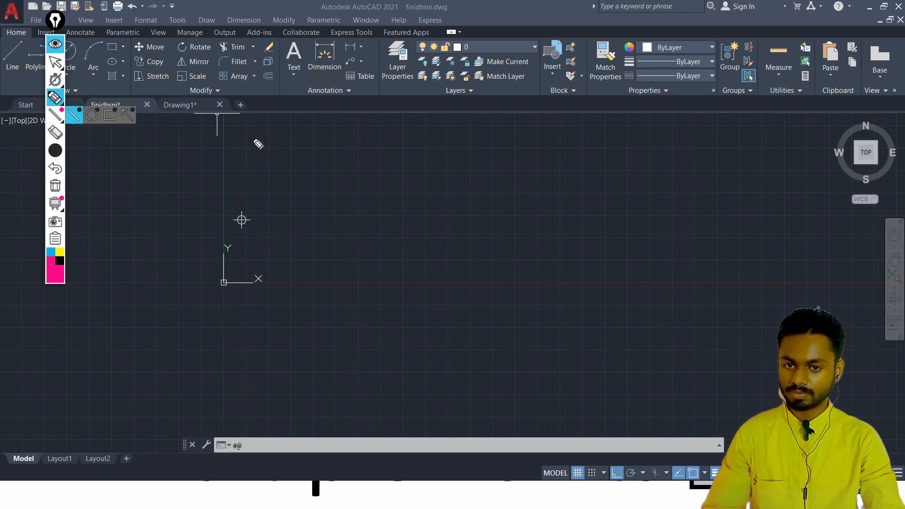
key(ctrl+shift+2)
click(275, 204)
key(Escape)
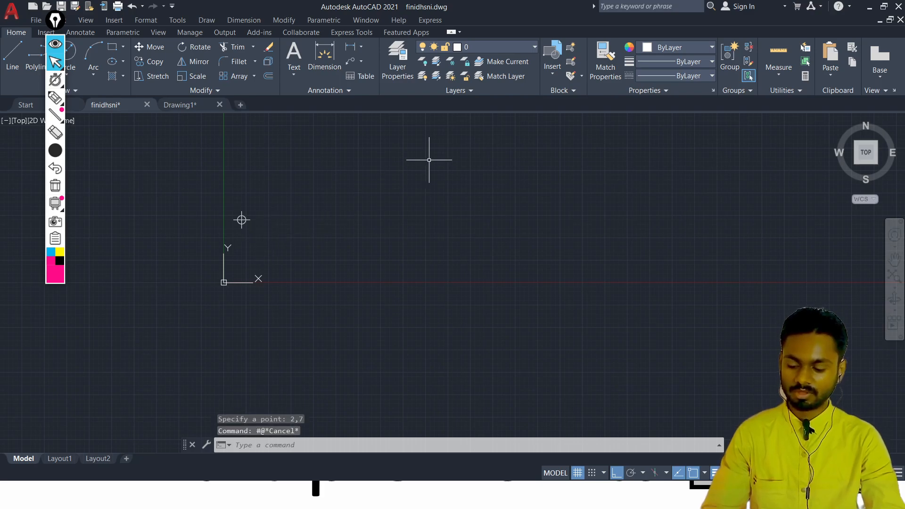
key(Escape)
key(Escape)
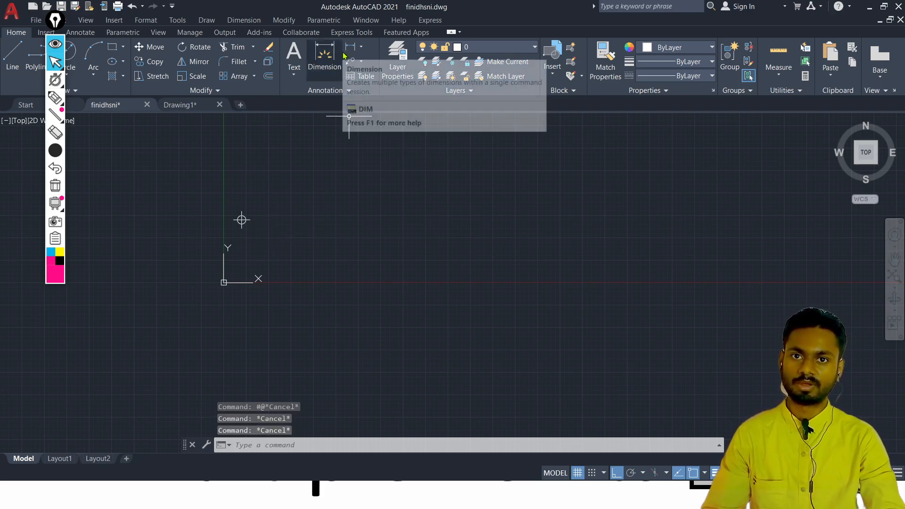
click(440, 145)
click(371, 313)
key(Escape)
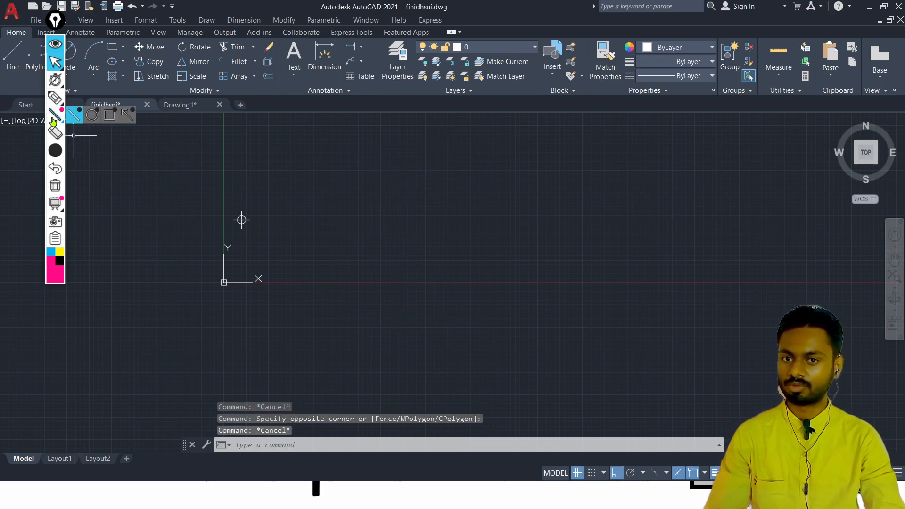
click(473, 221)
click(374, 300)
key(Escape)
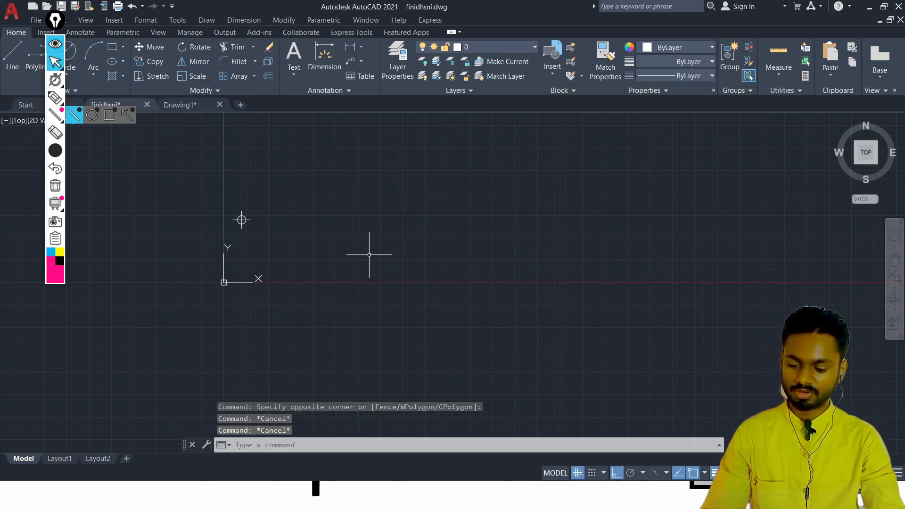
Place a second point at coordinates 5,9 with the POINT command
text(point)
key(Return)
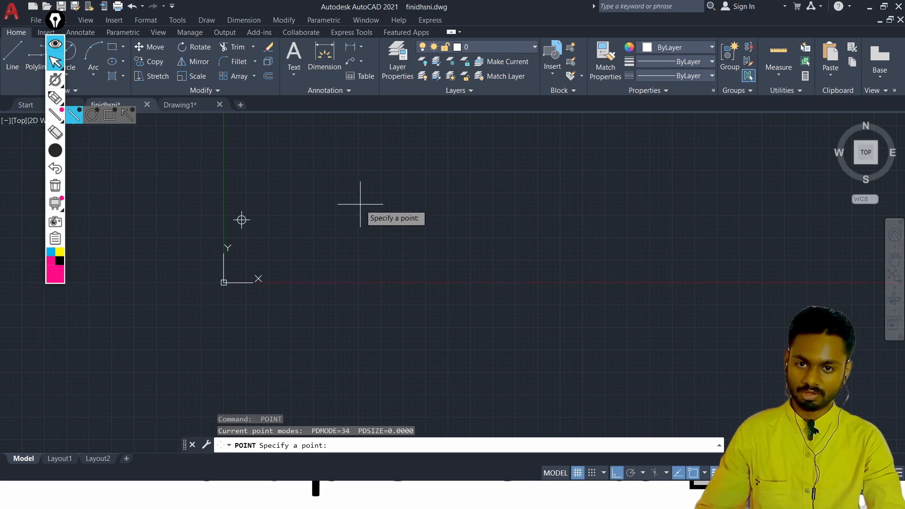
text(5)
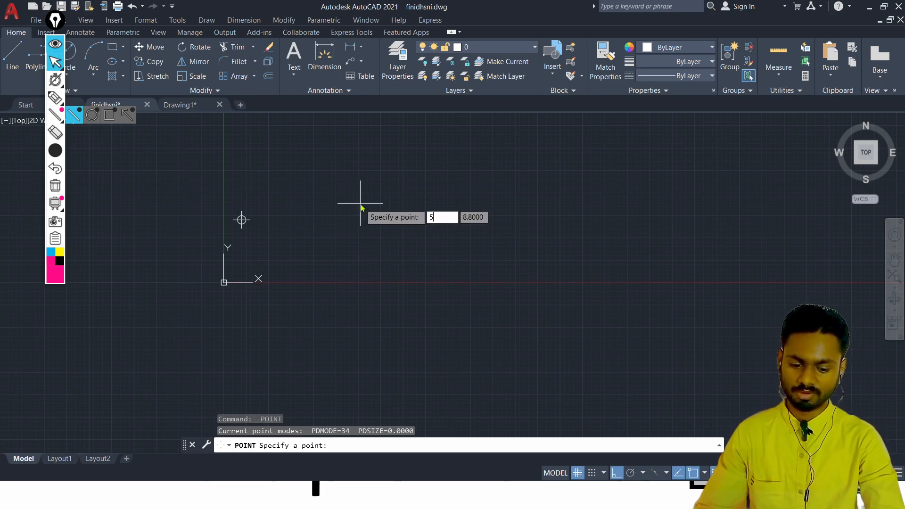
key(Tab)
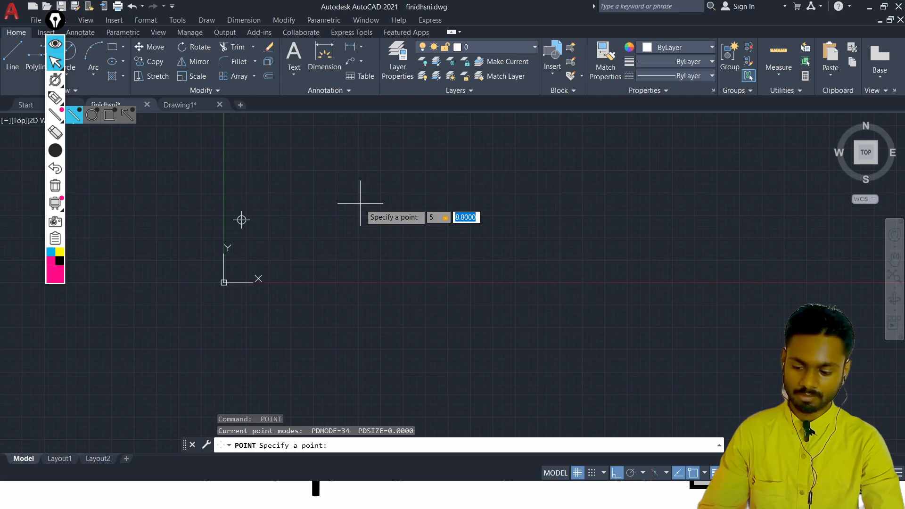
text(9)
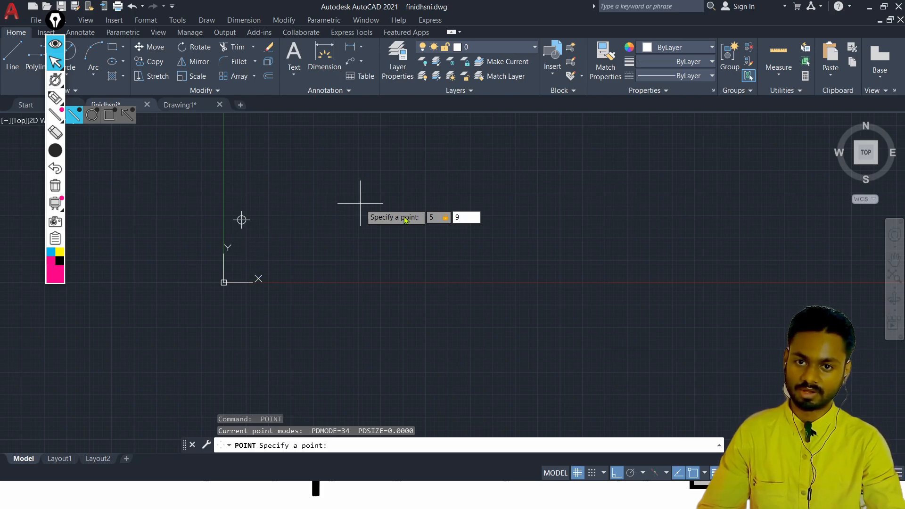
key(Return)
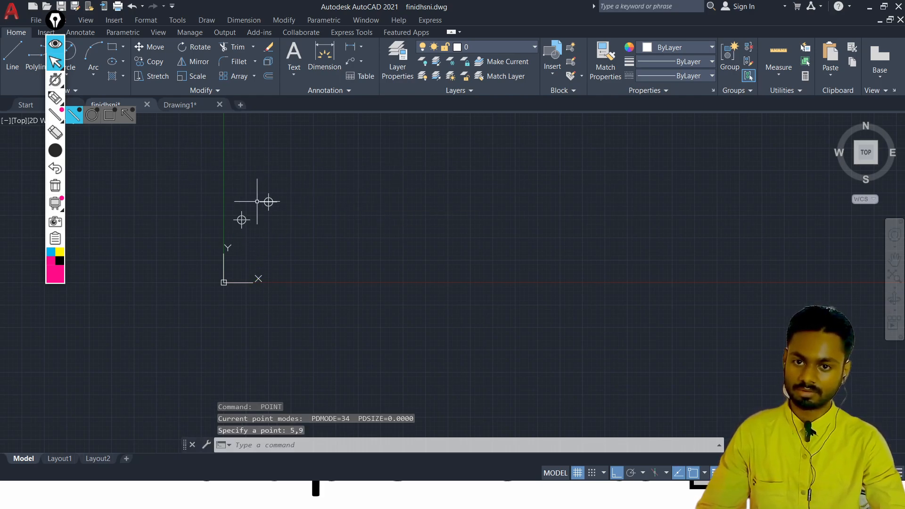
click(320, 182)
click(205, 246)
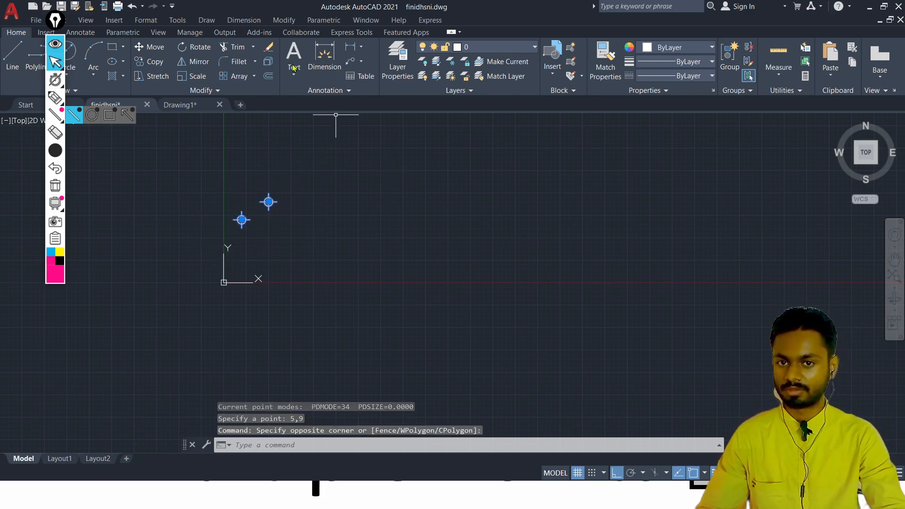
key(Escape)
key(Escape)
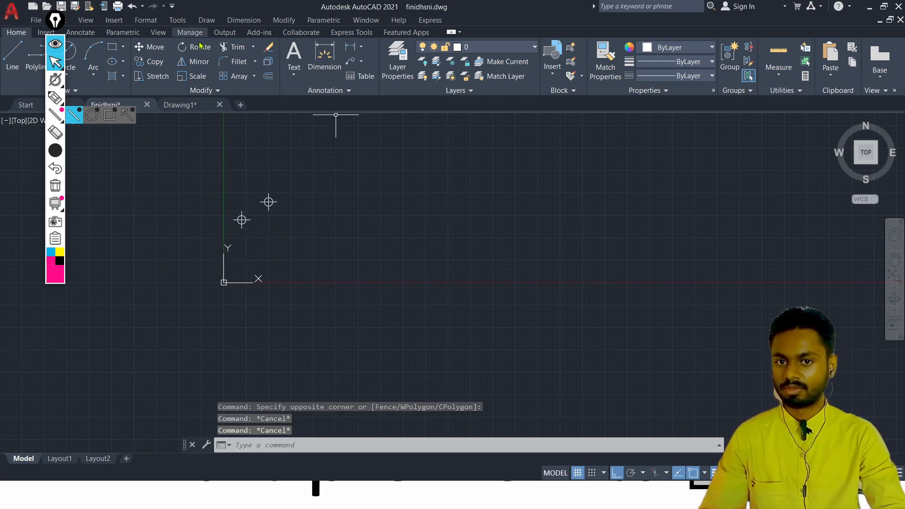
Hide the menu bar and show it again
click(172, 7)
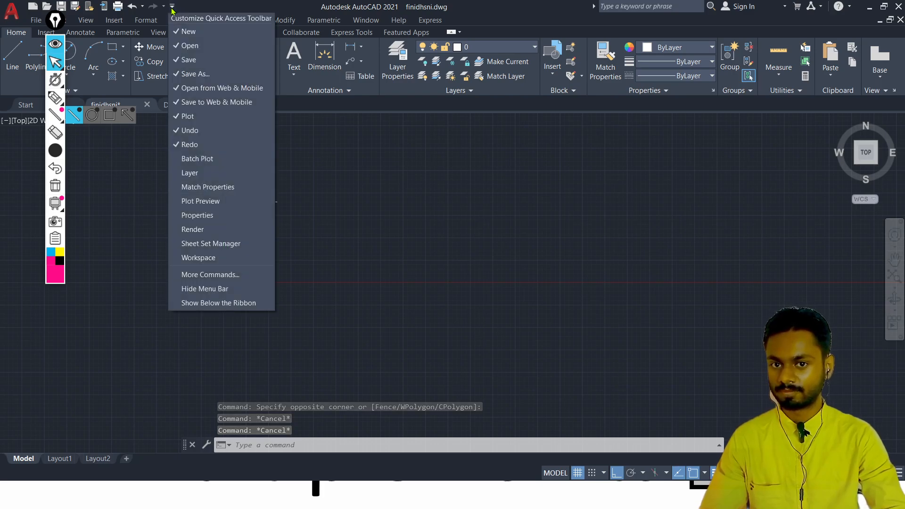
click(153, 84)
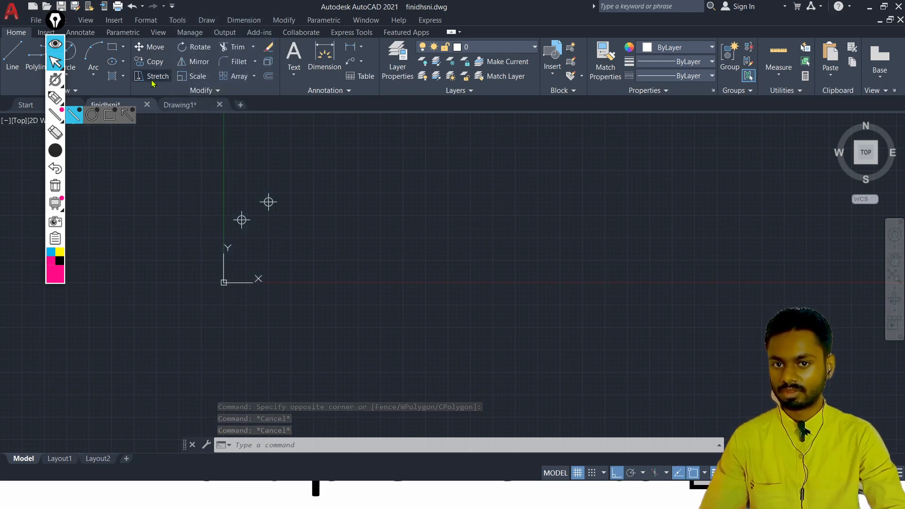
click(173, 7)
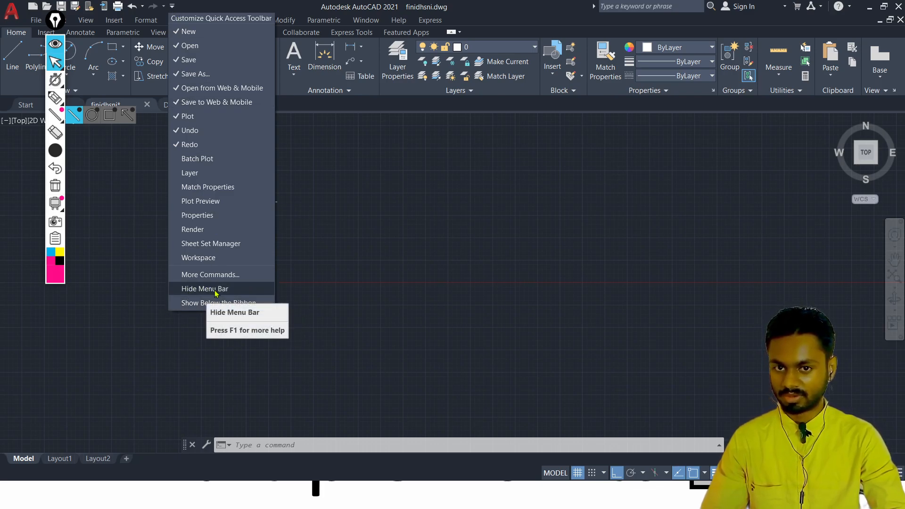
click(215, 290)
click(174, 6)
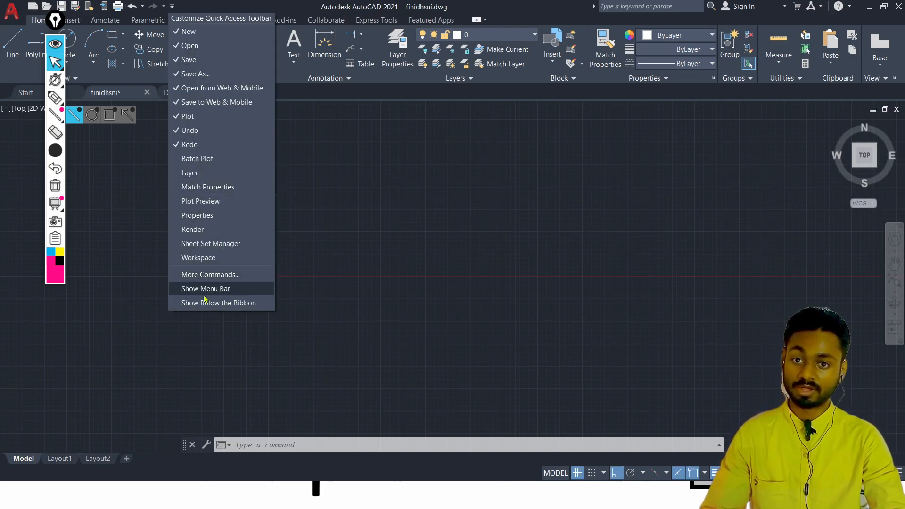
click(205, 290)
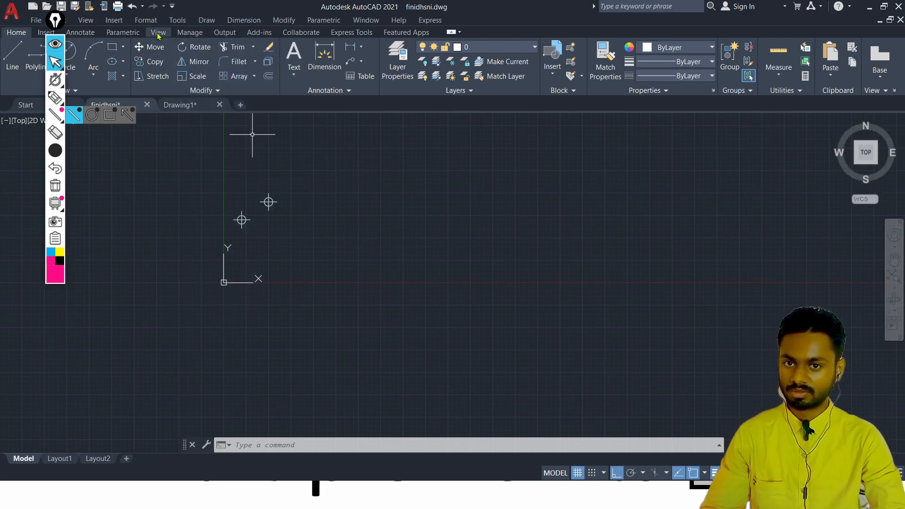
Review the Point Style options without changing them, and look at the available layer tools
click(145, 20)
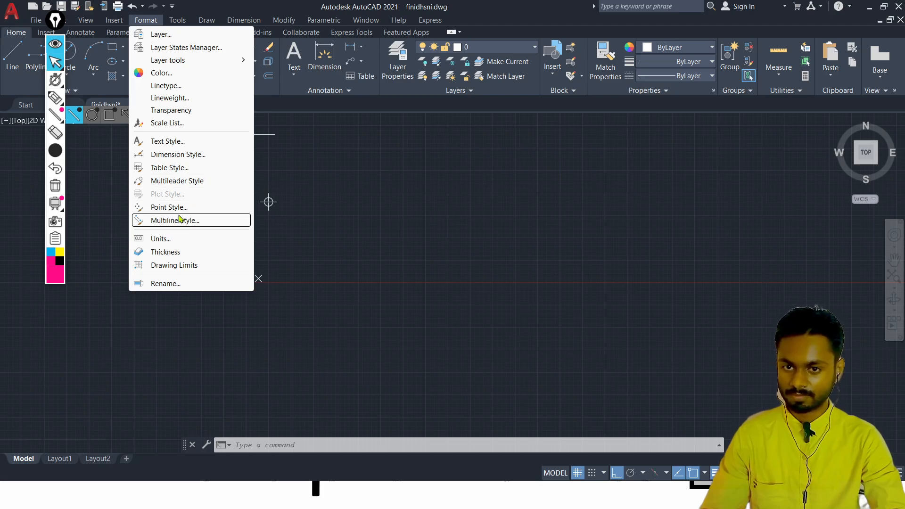
click(191, 209)
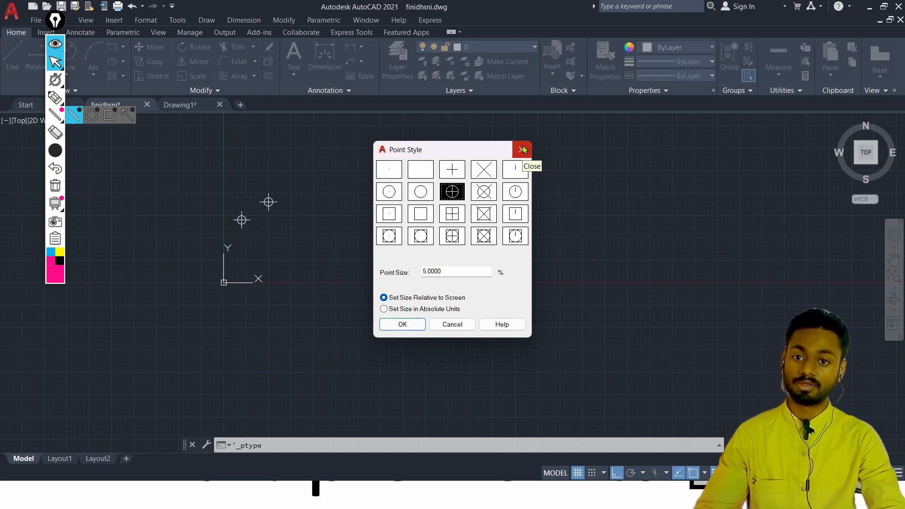
click(523, 150)
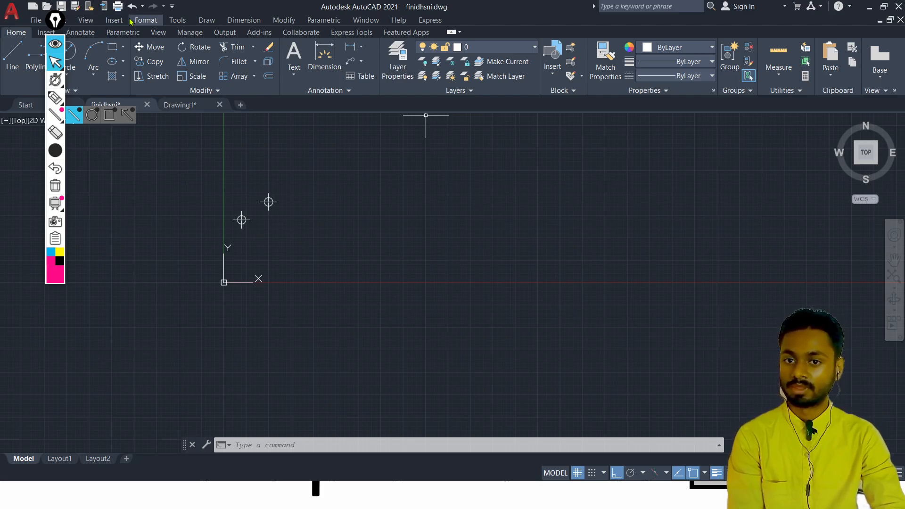
click(132, 21)
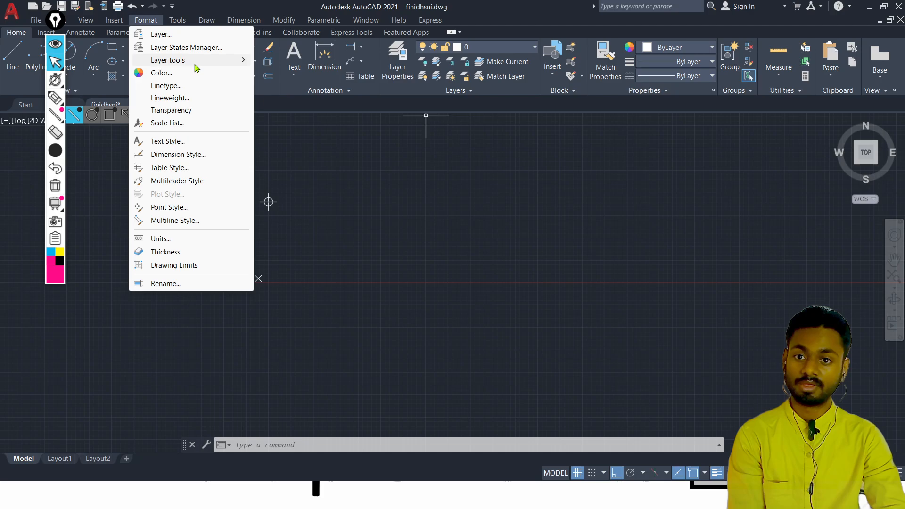
mouse_move(236, 60)
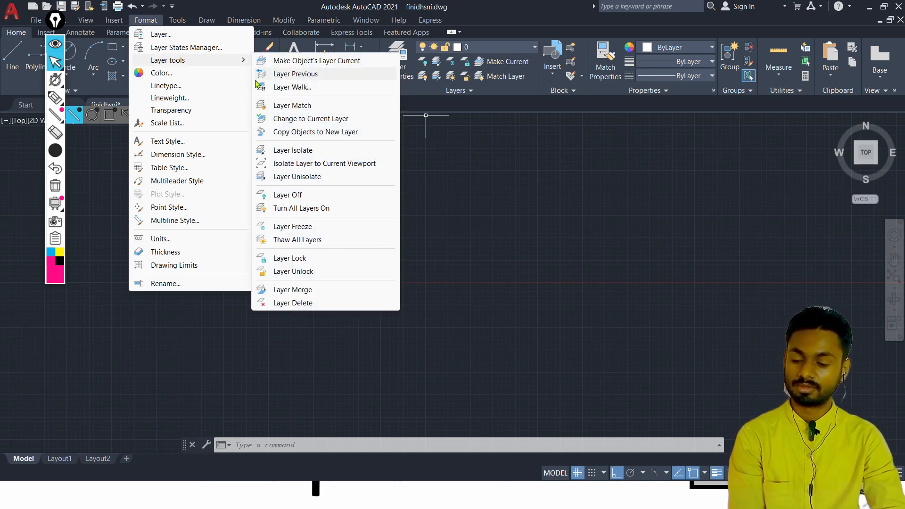
Switch to the Lecture 07 presentation slide with the topic checklist
click(471, 206)
click(278, 311)
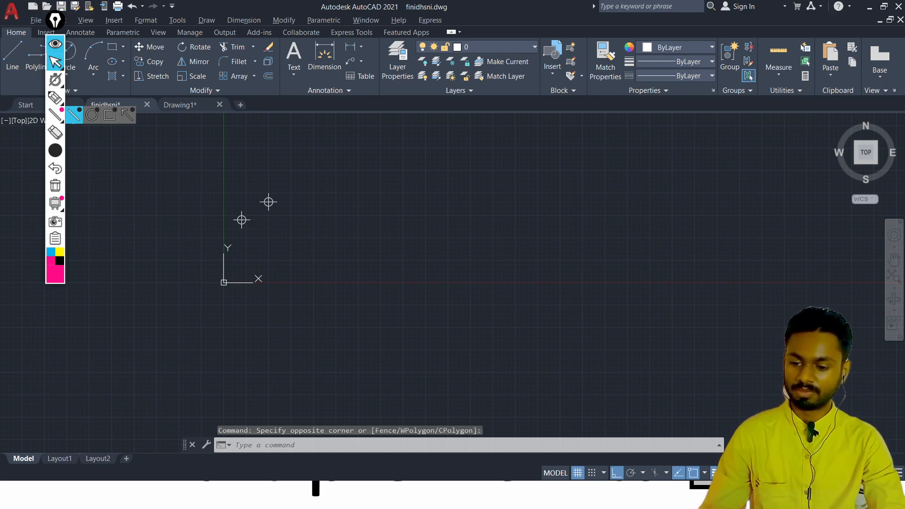
key(alt+Tab)
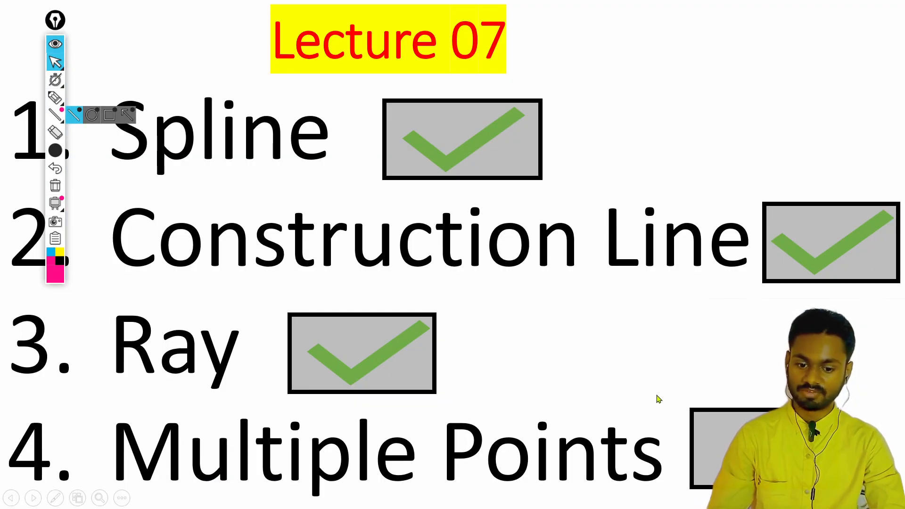